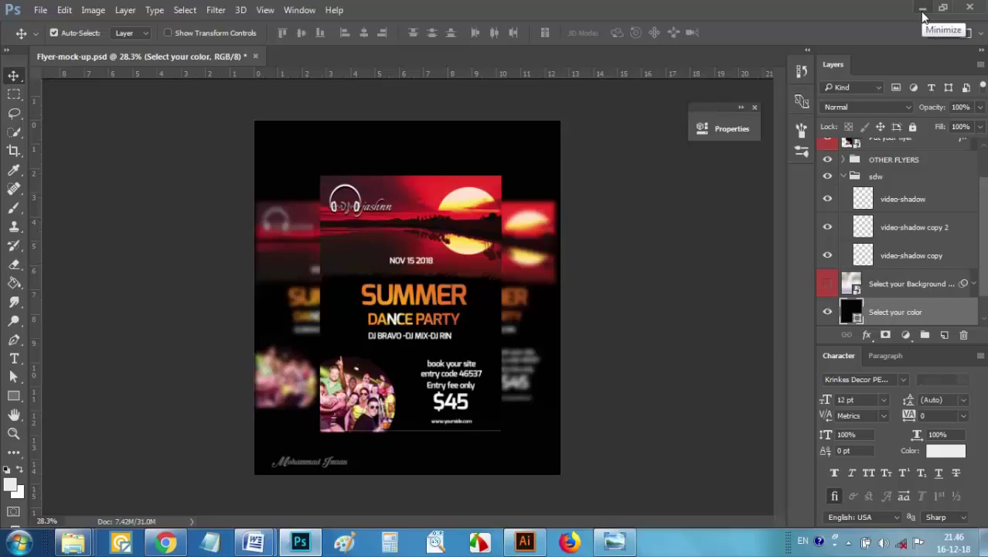
# Step: Minimise Photoshop to reveal the desktop
pyautogui.click(920, 9)
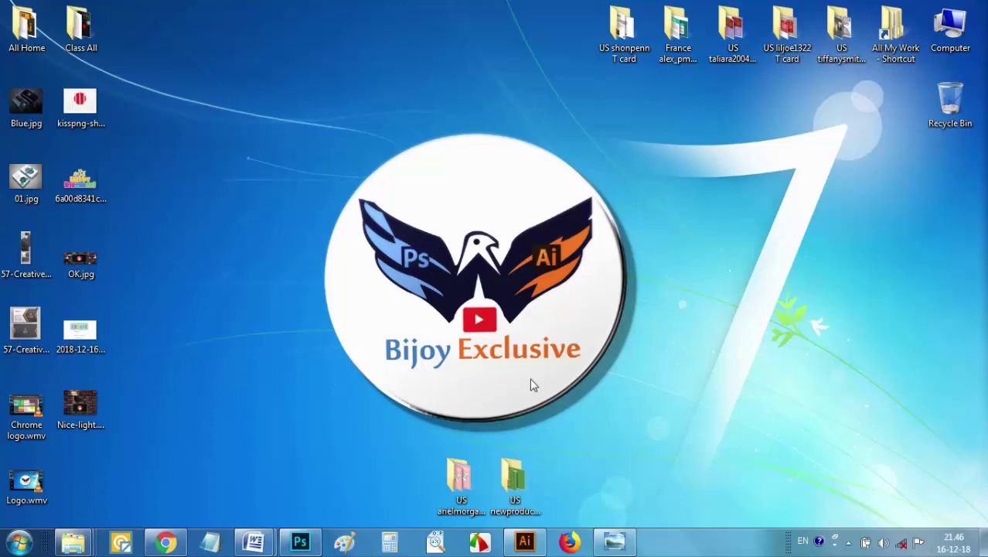
# Step: Restore Illustrator, check the Source file, Untitled-5 and newproducts08 tabs, then start a new document
pyautogui.click(539, 546)
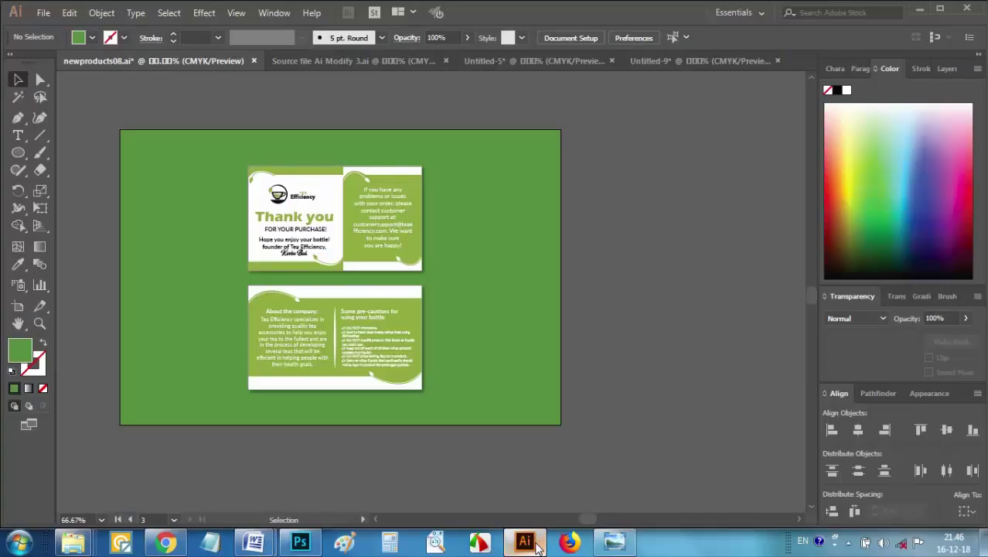
pyautogui.click(336, 65)
pyautogui.click(526, 61)
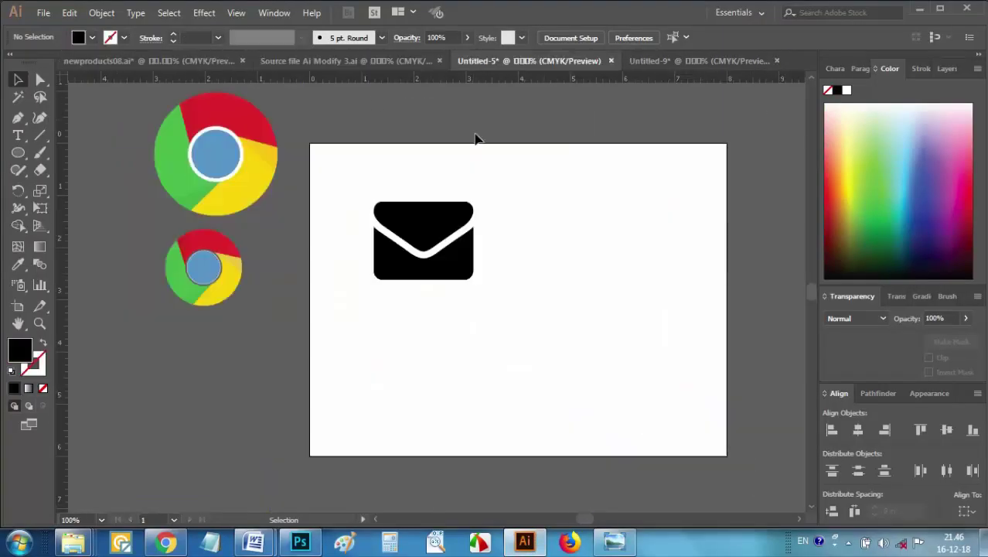
pyautogui.click(155, 64)
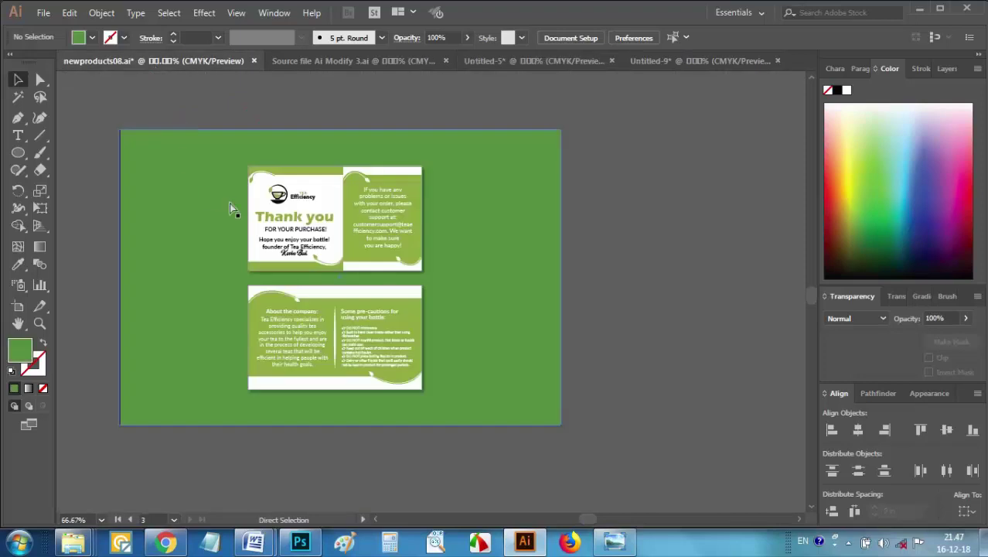
pyautogui.hotkey('ctrl', 'n')
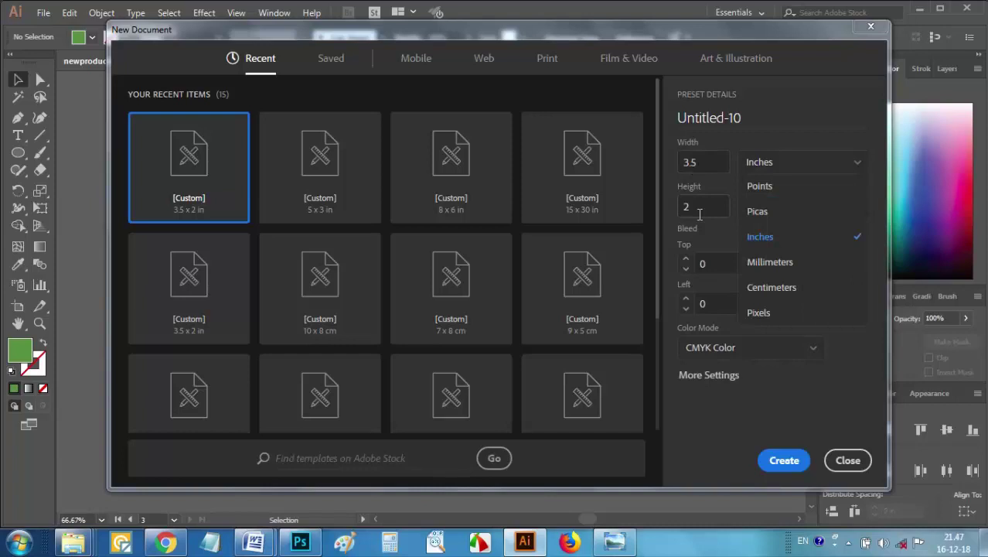
# Step: Create a CMYK document with two 3.5 × 2 inch artboards at High (300 ppi) raster effects
pyautogui.click(779, 162)
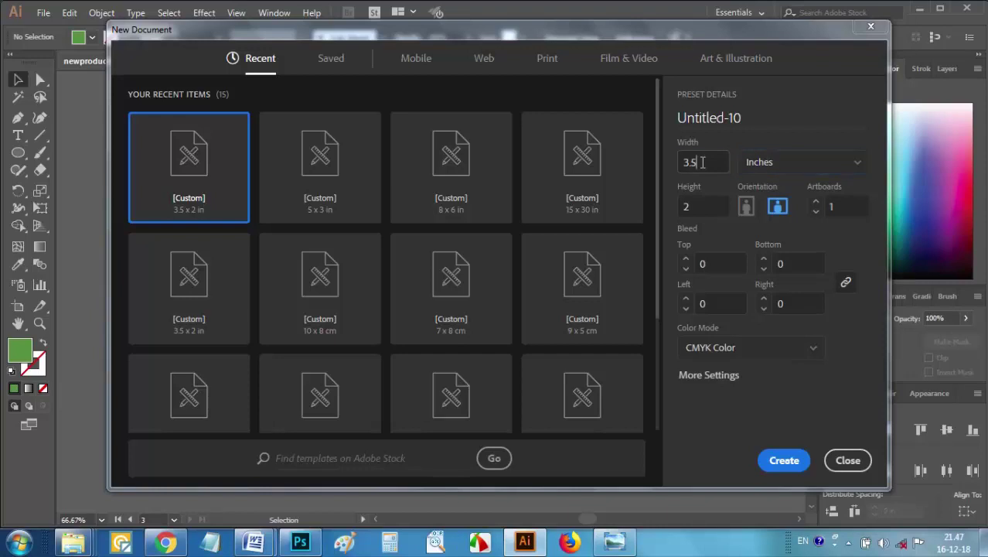
pyautogui.doubleClick(703, 162)
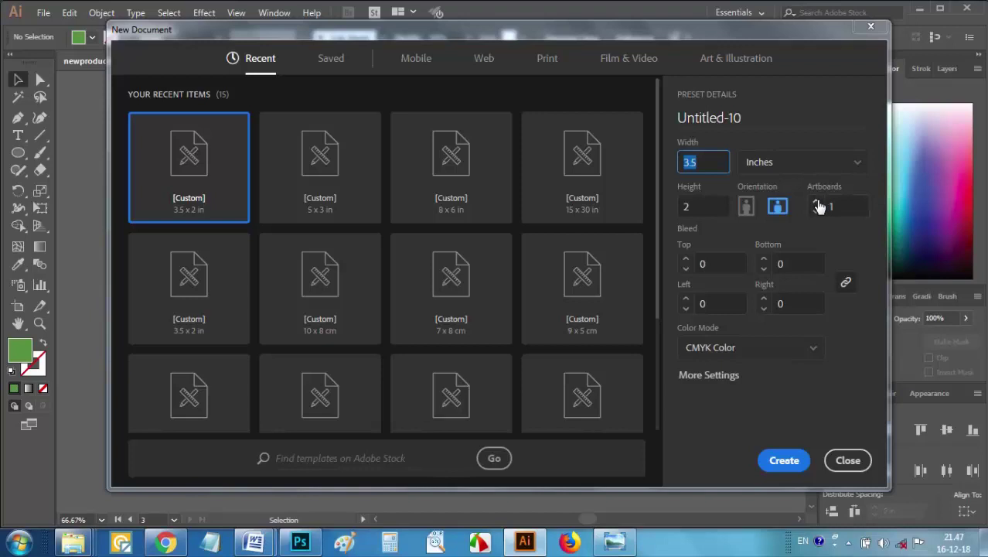
pyautogui.doubleClick(820, 207)
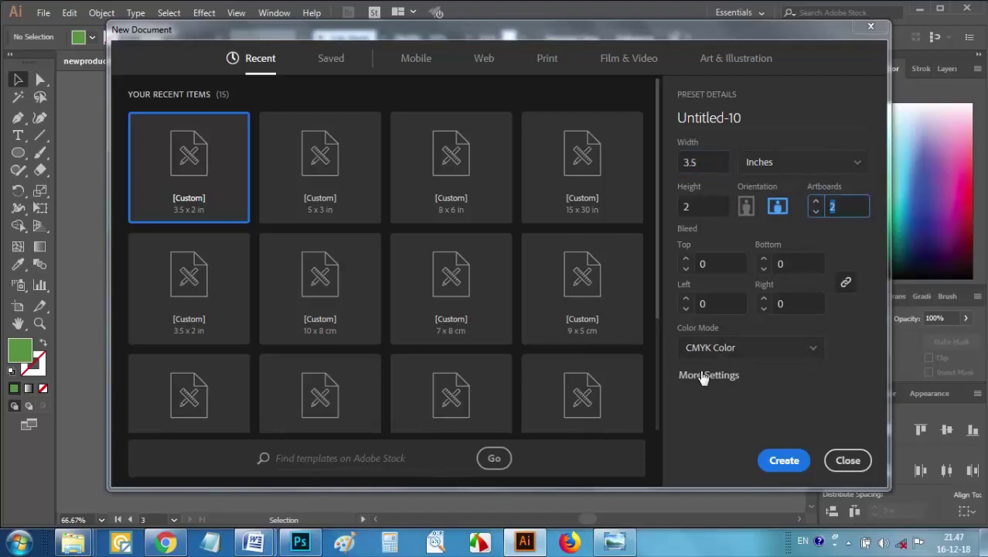
pyautogui.click(703, 379)
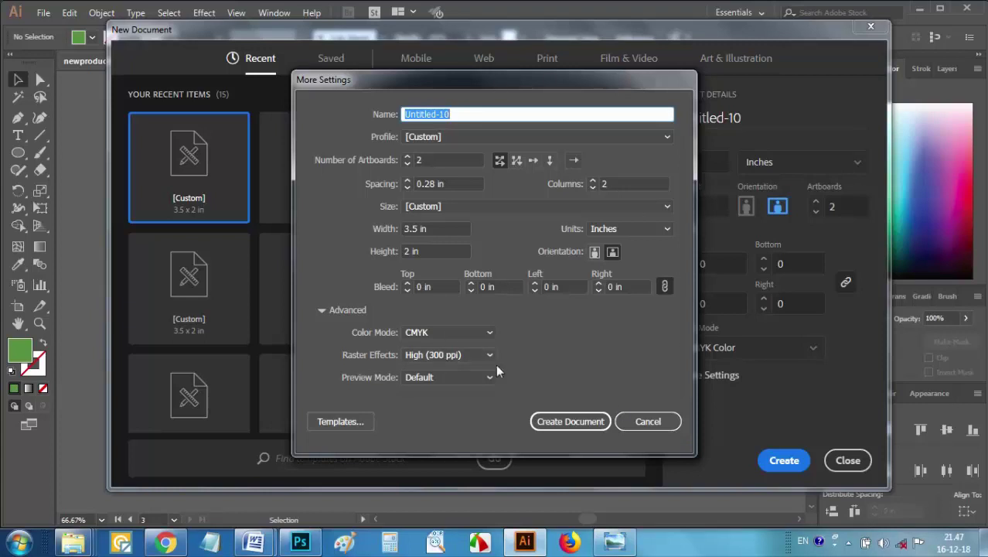
pyautogui.click(570, 423)
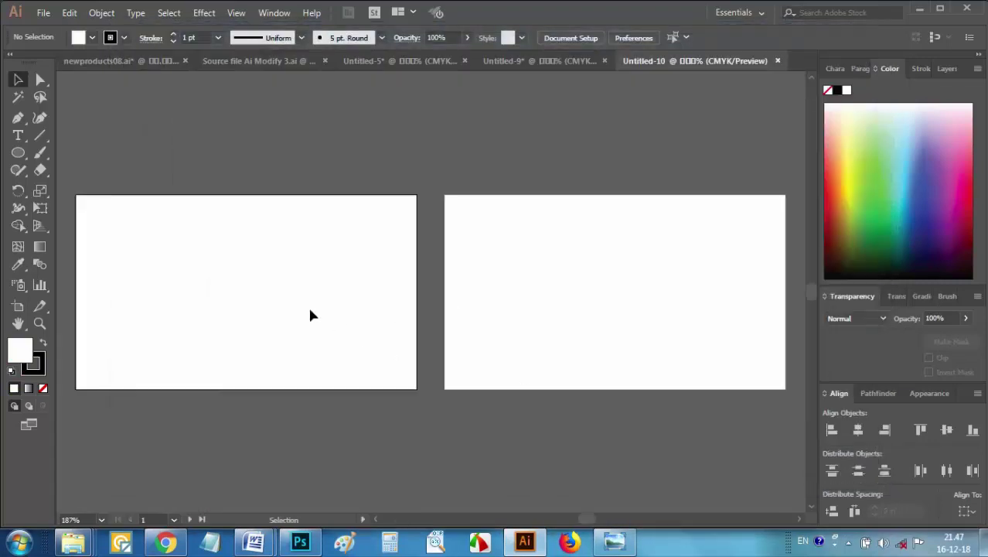
# Step: Pan and zoom around the two blank card artboards
pyautogui.moveTo(281, 294); pyautogui.dragTo(424, 270)
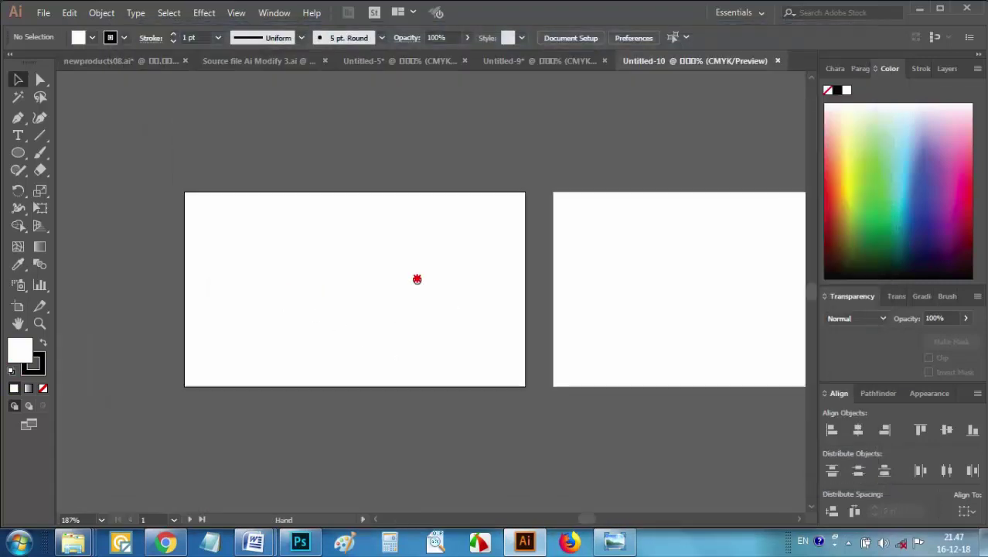
pyautogui.moveTo(544, 271); pyautogui.dragTo(423, 240)
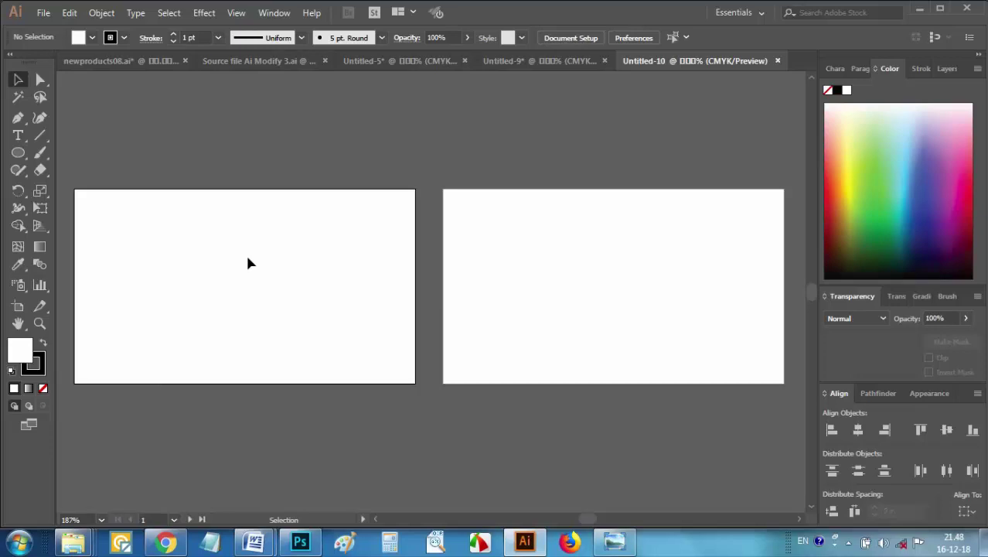
pyautogui.keyDown('alt'); pyautogui.scroll(-1, 375, 274); pyautogui.keyUp('alt')
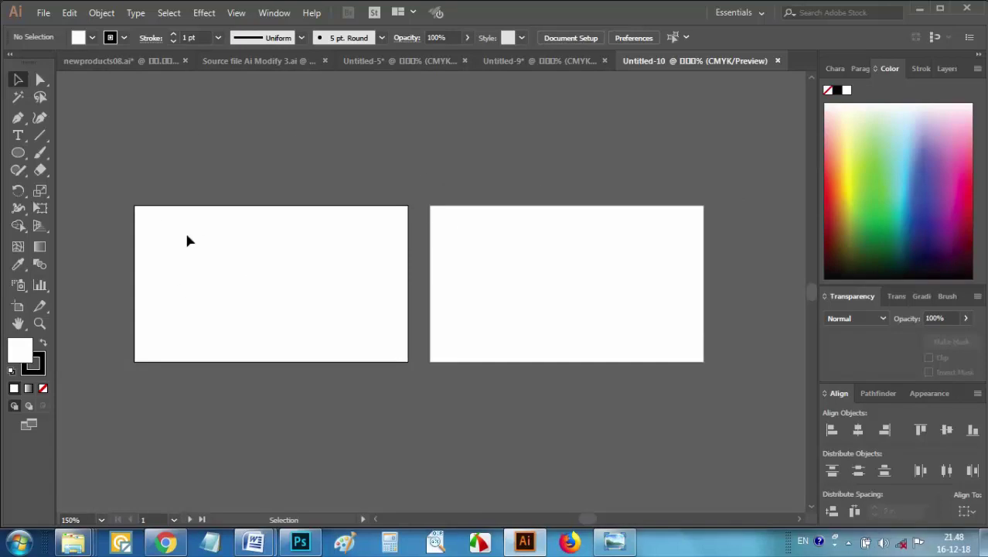
pyautogui.keyDown('alt'); pyautogui.scroll(2, 127, 281); pyautogui.keyUp('alt')
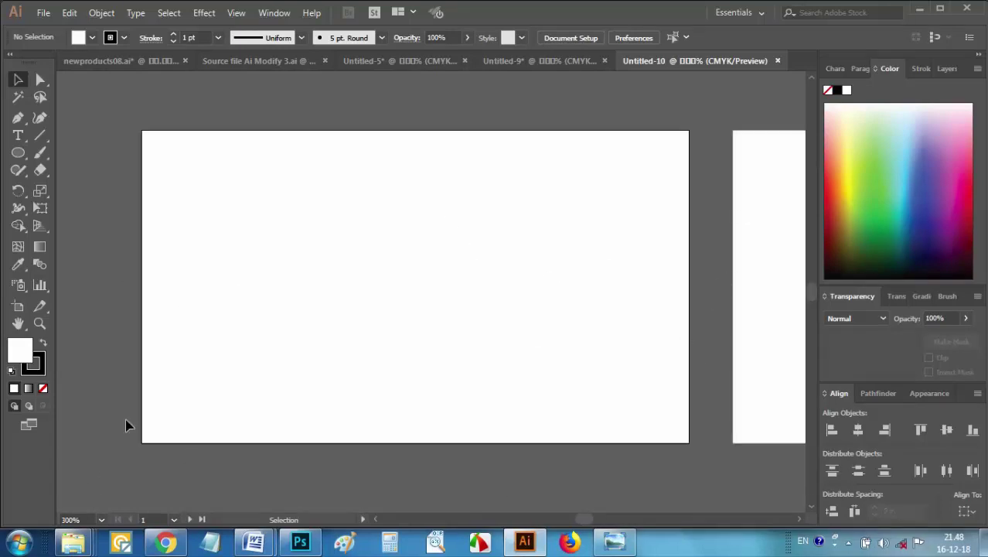
pyautogui.moveTo(73, 542)
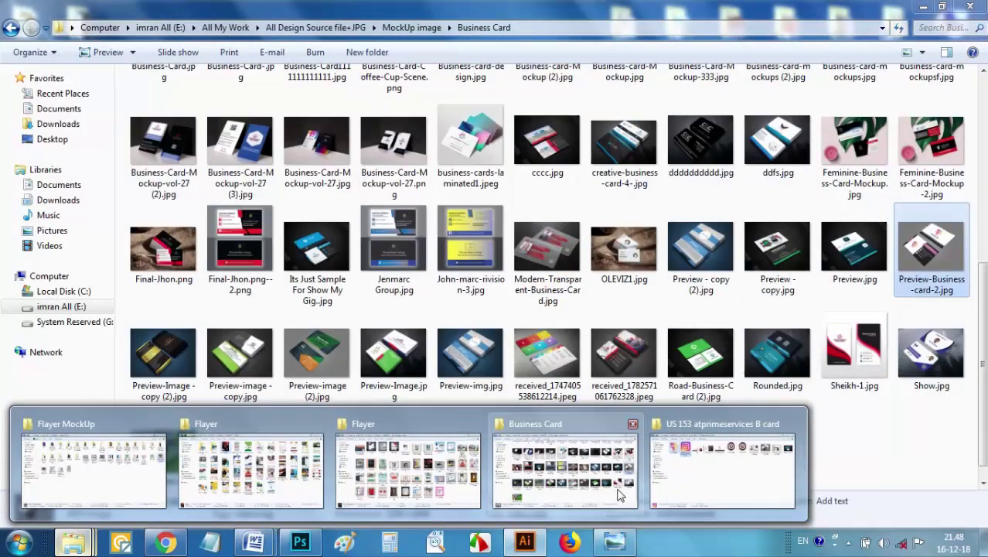
# Step: Drag Preview-Business-card-2.jpg from the Business Card folder onto the Illustrator canvas
pyautogui.click(618, 495)
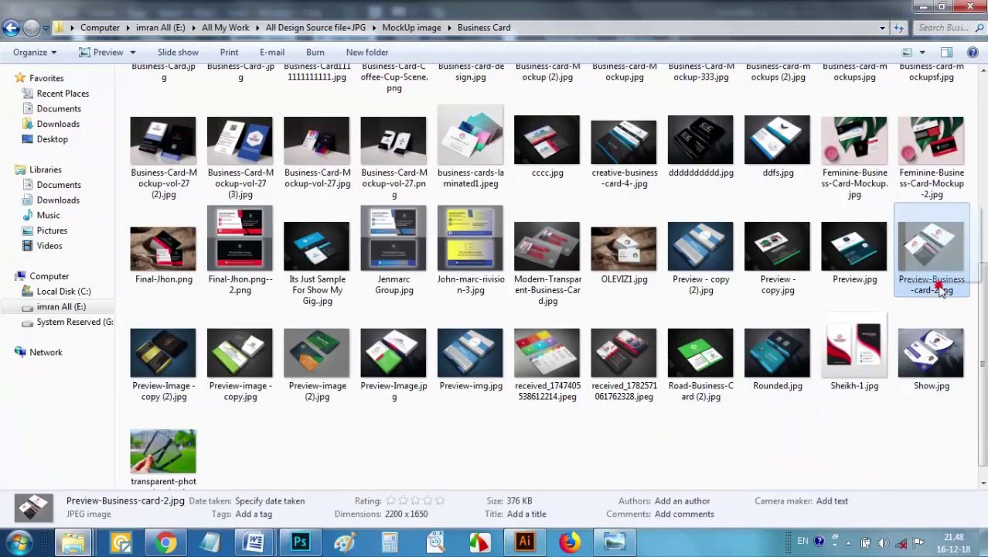
pyautogui.moveTo(939, 280)
pyautogui.mouseDown()
pyautogui.moveTo(903, 375)
pyautogui.moveTo(601, 200)
pyautogui.mouseUp()
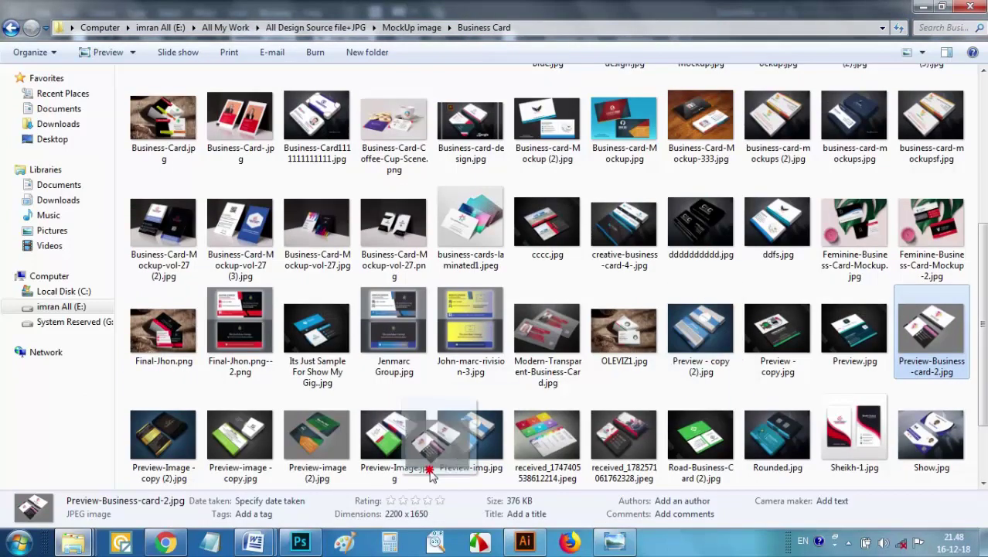
pyautogui.moveTo(601, 199)
pyautogui.mouseDown()
pyautogui.moveTo(526, 512)
pyautogui.moveTo(515, 285)
pyautogui.mouseUp()
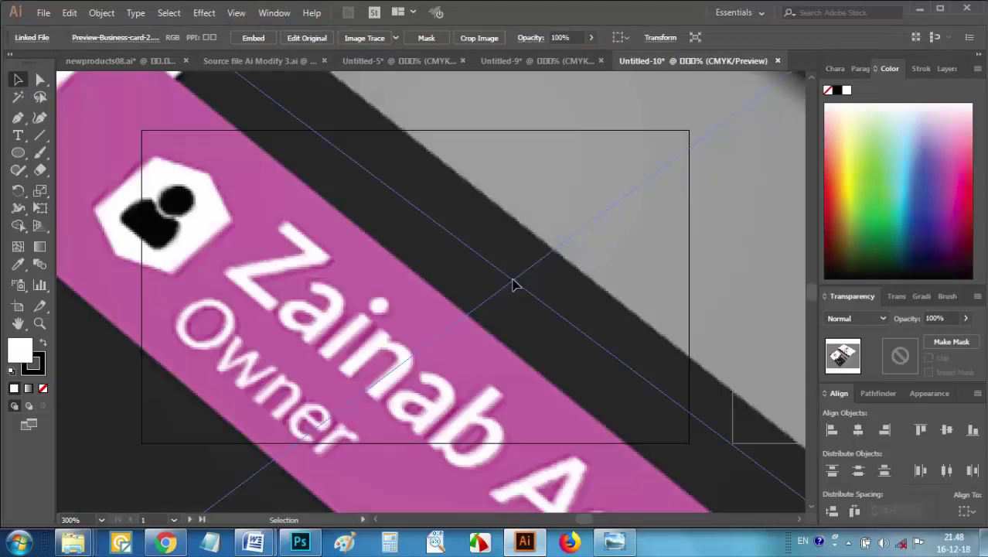
# Step: Shrink the placed mockup image and move it onto the second artboard
pyautogui.scroll(-3, 514, 284)
pyautogui.scroll(-2, 514, 285)
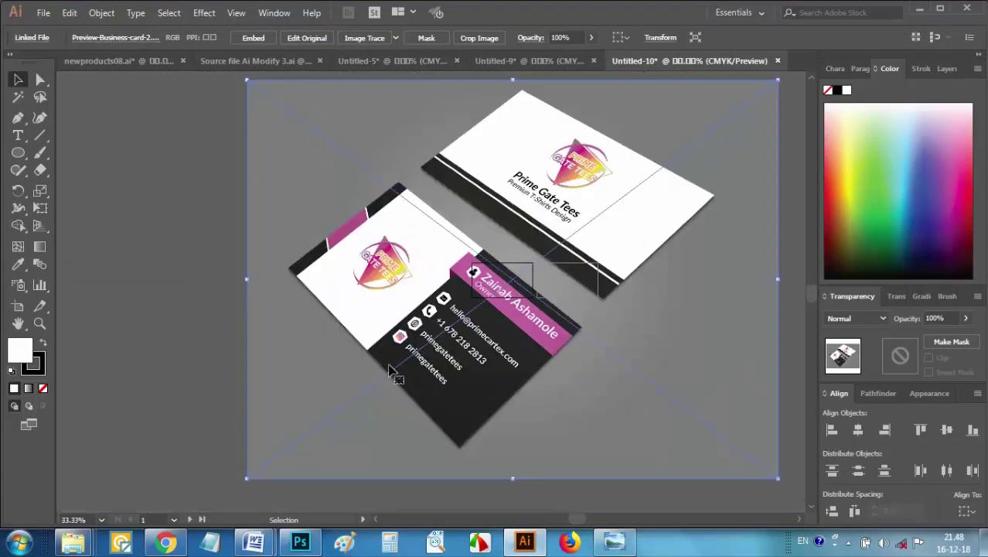
pyautogui.moveTo(261, 477); pyautogui.dragTo(473, 296)
pyautogui.scroll(2, 603, 276)
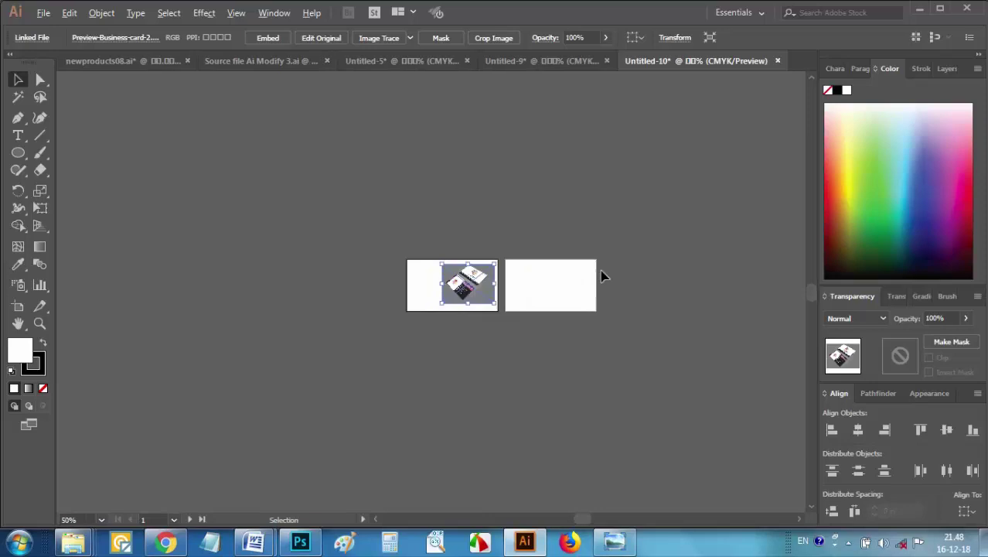
pyautogui.scroll(1, 604, 276)
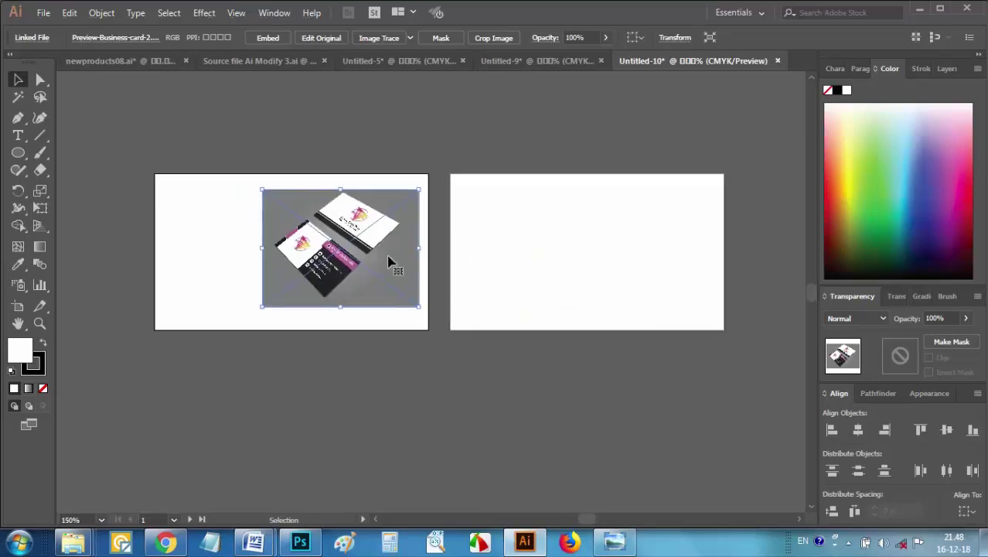
pyautogui.moveTo(350, 254)
pyautogui.mouseDown()
pyautogui.moveTo(527, 266)
pyautogui.moveTo(543, 257)
pyautogui.mouseUp()
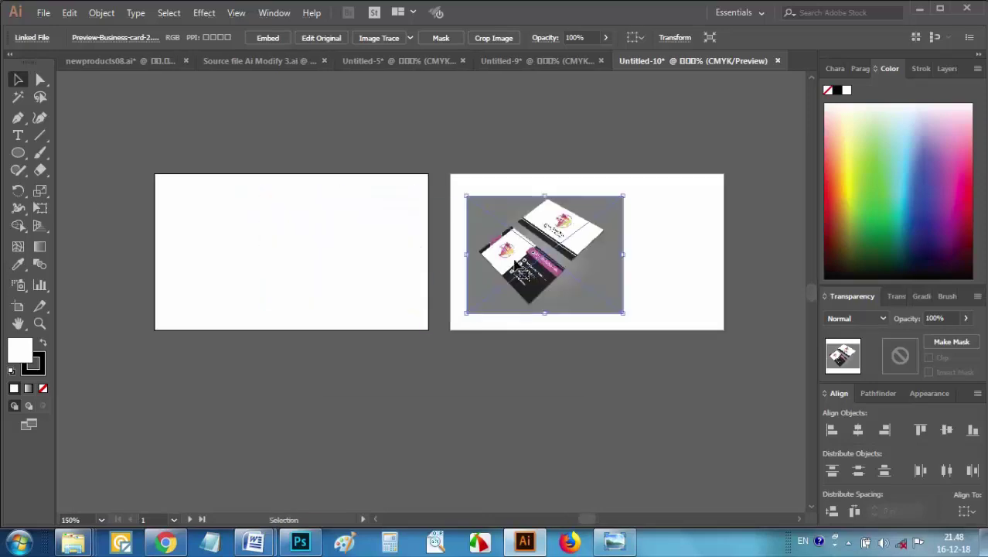
# Step: Enlarge the mockup to roughly fill artboard 2 and embed it
pyautogui.scroll(1, 392, 274)
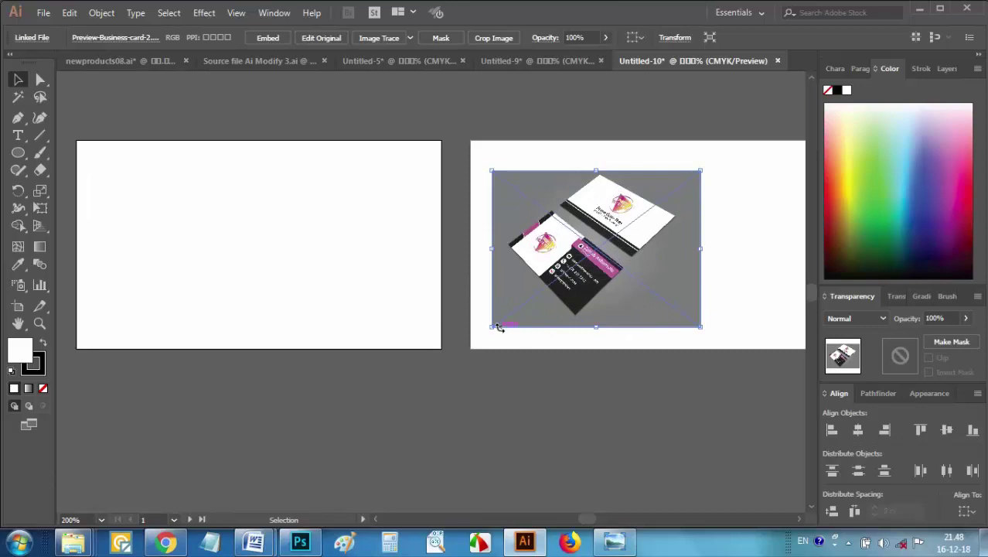
pyautogui.moveTo(496, 328)
pyautogui.mouseDown()
pyautogui.moveTo(465, 358)
pyautogui.moveTo(469, 348)
pyautogui.mouseUp()
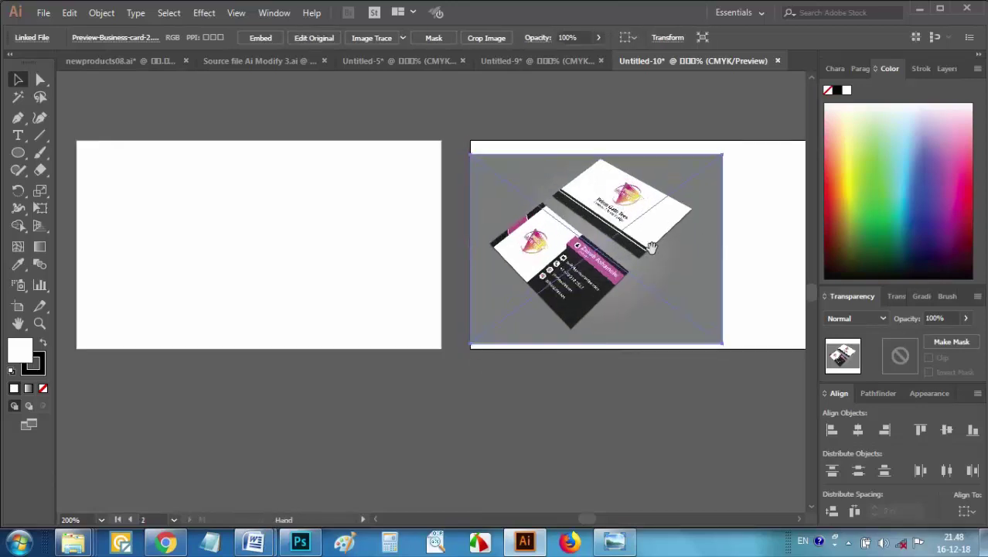
pyautogui.moveTo(679, 223); pyautogui.dragTo(571, 257)
pyautogui.moveTo(615, 188)
pyautogui.mouseDown()
pyautogui.moveTo(679, 175)
pyautogui.moveTo(779, 129)
pyautogui.mouseUp()
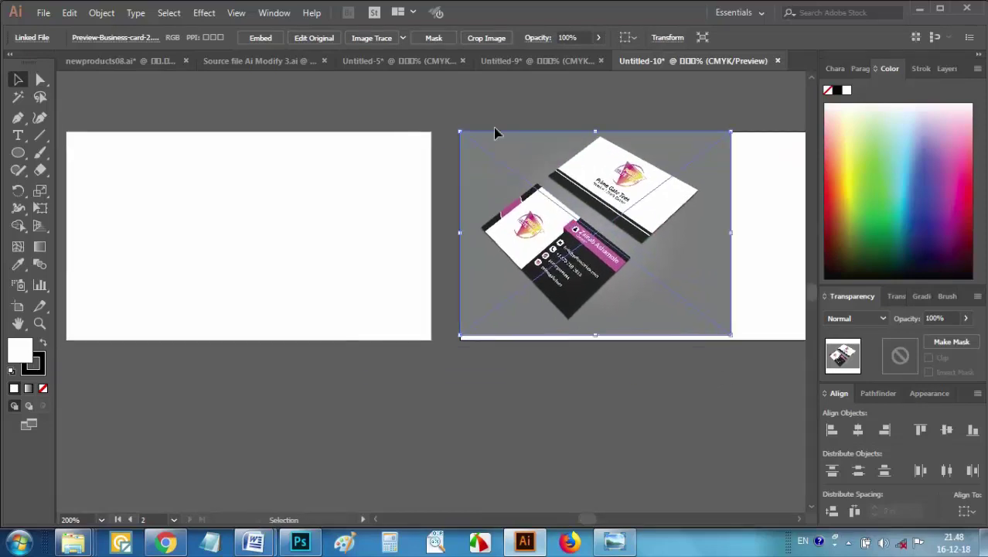
pyautogui.click(260, 39)
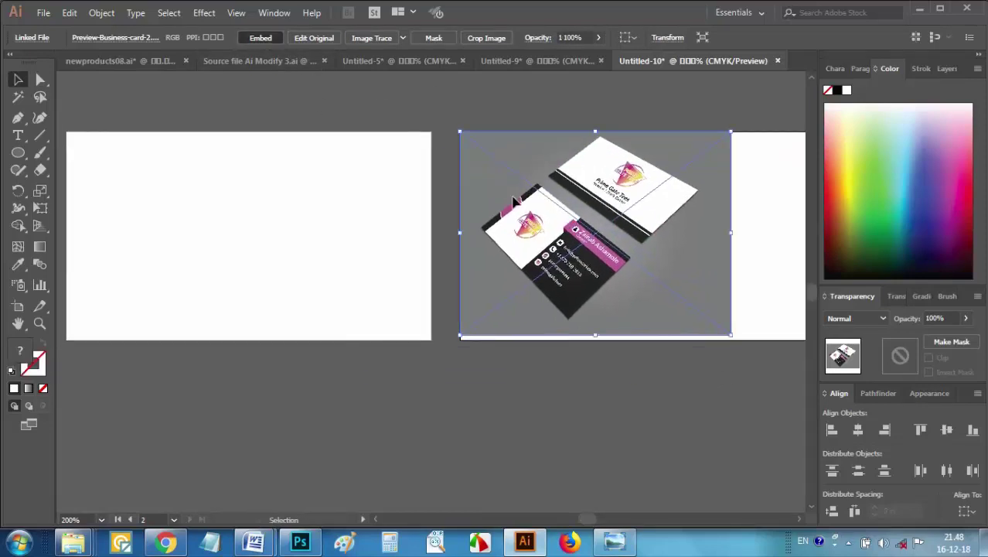
pyautogui.moveTo(456, 261); pyautogui.dragTo(498, 243)
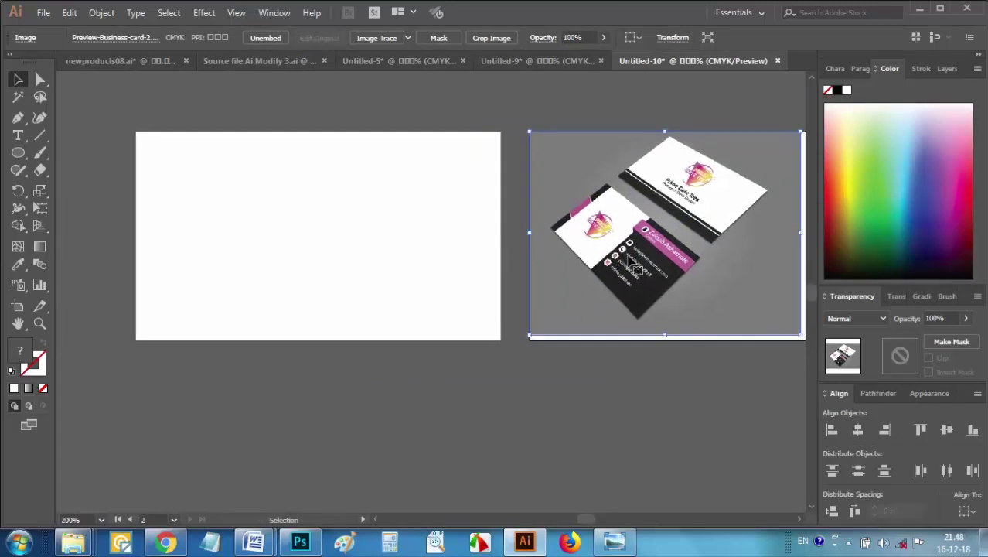
pyautogui.scroll(1, 638, 246)
pyautogui.scroll(2, 649, 238)
pyautogui.scroll(-2, 649, 238)
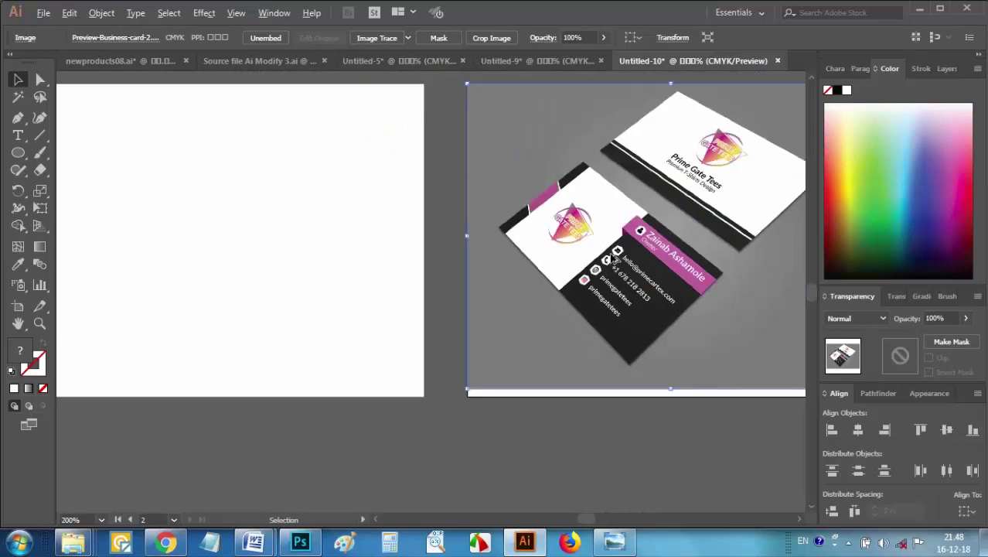
pyautogui.scroll(-1, 588, 243)
pyautogui.scroll(1, 580, 245)
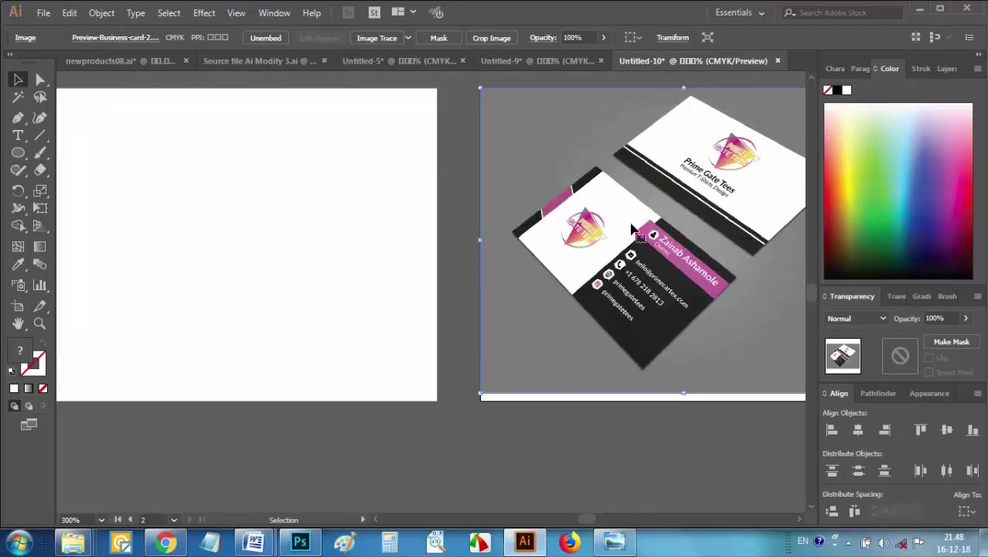
pyautogui.moveTo(634, 230); pyautogui.dragTo(525, 227)
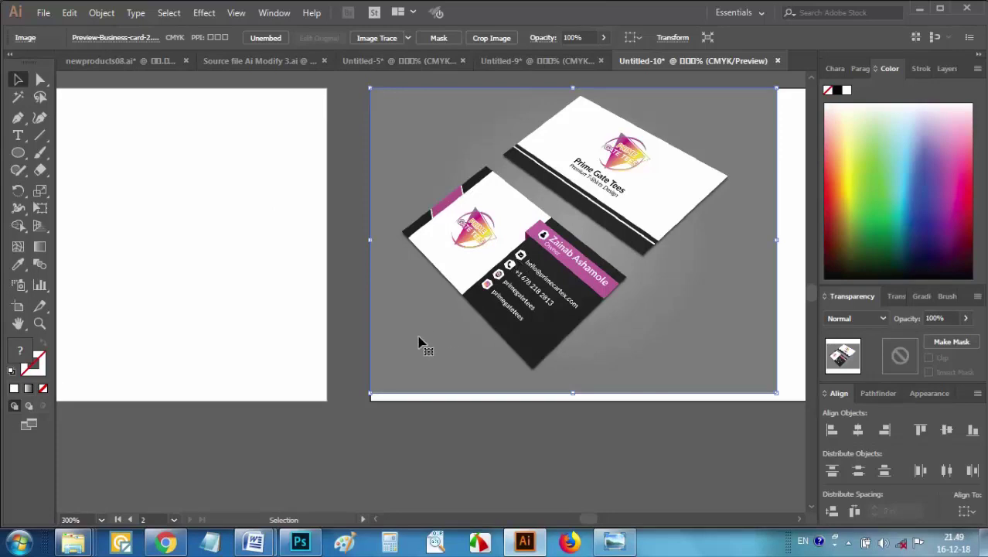
pyautogui.moveTo(419, 342); pyautogui.dragTo(495, 340)
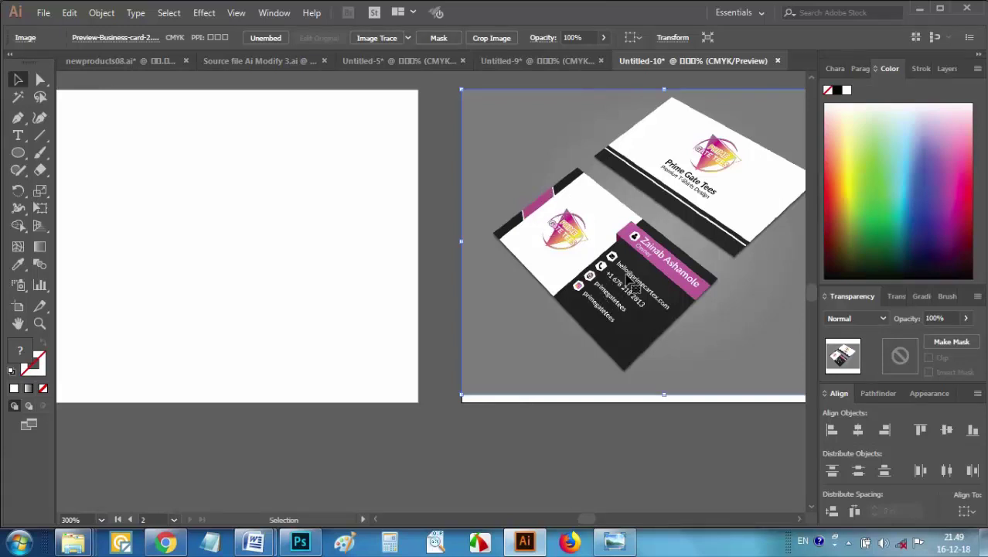
pyautogui.keyDown('alt'); pyautogui.scroll(2, 619, 263); pyautogui.keyUp('alt')
pyautogui.keyDown('alt'); pyautogui.scroll(1, 619, 263); pyautogui.keyUp('alt')
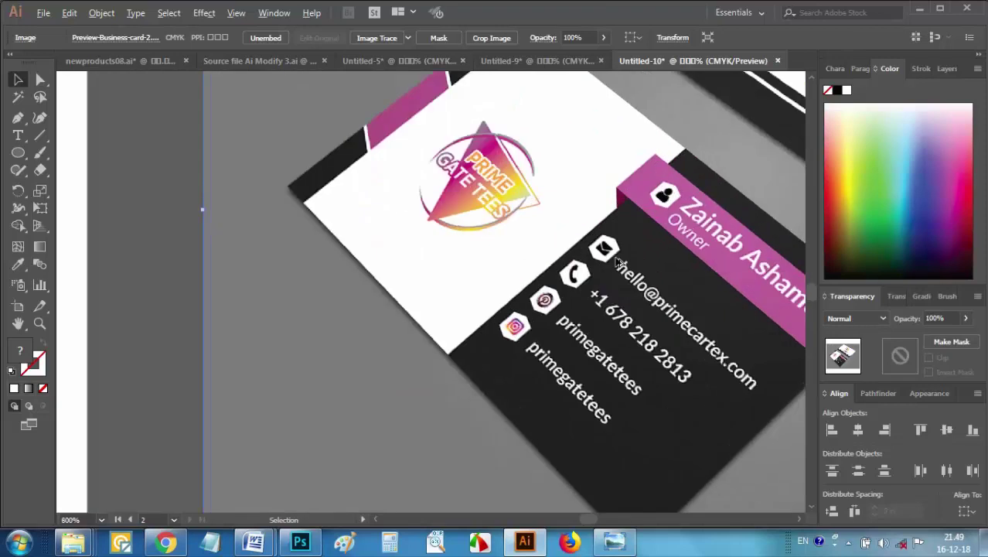
pyautogui.keyDown('alt'); pyautogui.scroll(-2, 628, 242); pyautogui.keyUp('alt')
pyautogui.keyDown('alt'); pyautogui.scroll(-2, 619, 252); pyautogui.keyUp('alt')
pyautogui.keyDown('alt'); pyautogui.scroll(-1, 615, 257); pyautogui.keyUp('alt')
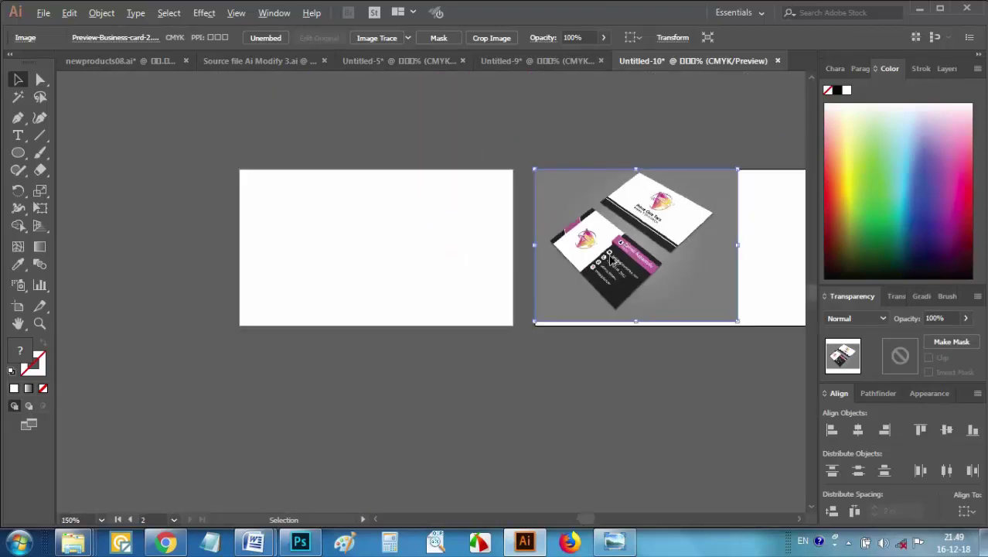
pyautogui.keyDown('alt'); pyautogui.scroll(1, 611, 260); pyautogui.keyUp('alt')
pyautogui.hscroll(-3, 609, 267)
pyautogui.hscroll(-1, 599, 277)
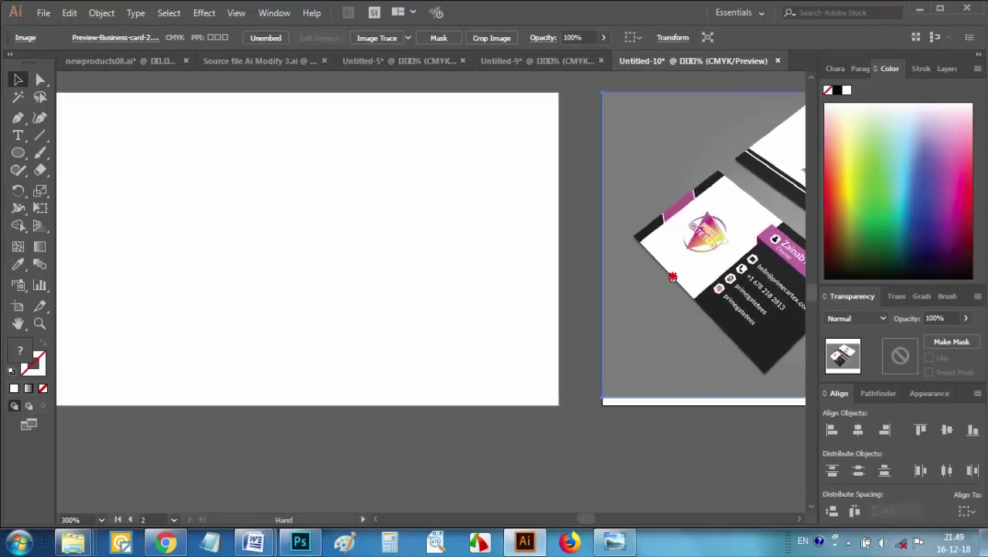
pyautogui.hscroll(-2, 596, 279)
pyautogui.hscroll(-2, 580, 279)
pyautogui.moveTo(620, 287); pyautogui.dragTo(554, 279)
pyautogui.keyDown('alt'); pyautogui.scroll(-1, 606, 298); pyautogui.keyUp('alt')
pyautogui.keyDown('alt'); pyautogui.scroll(1, 604, 274); pyautogui.keyUp('alt')
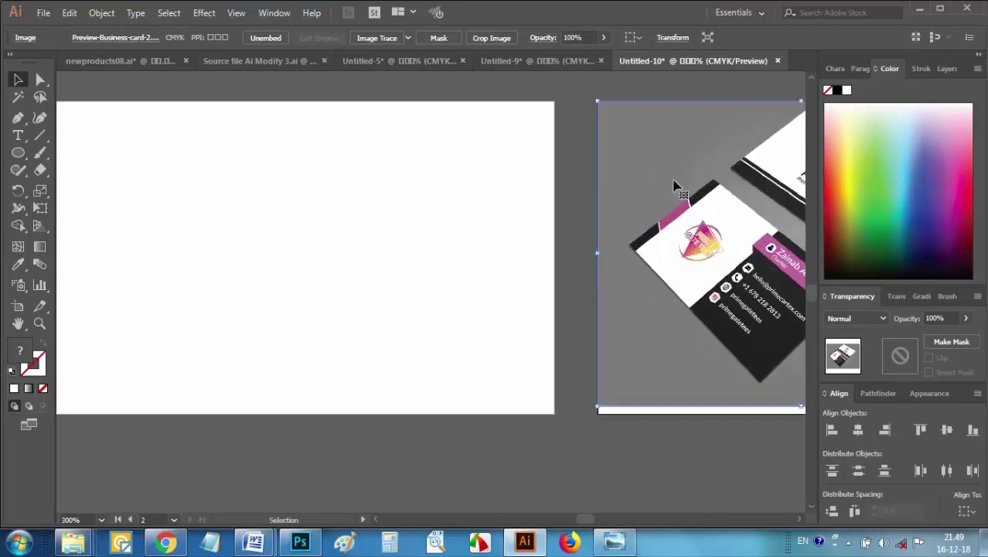
pyautogui.hscroll(-1, 468, 320)
pyautogui.hscroll(-2, 229, 241)
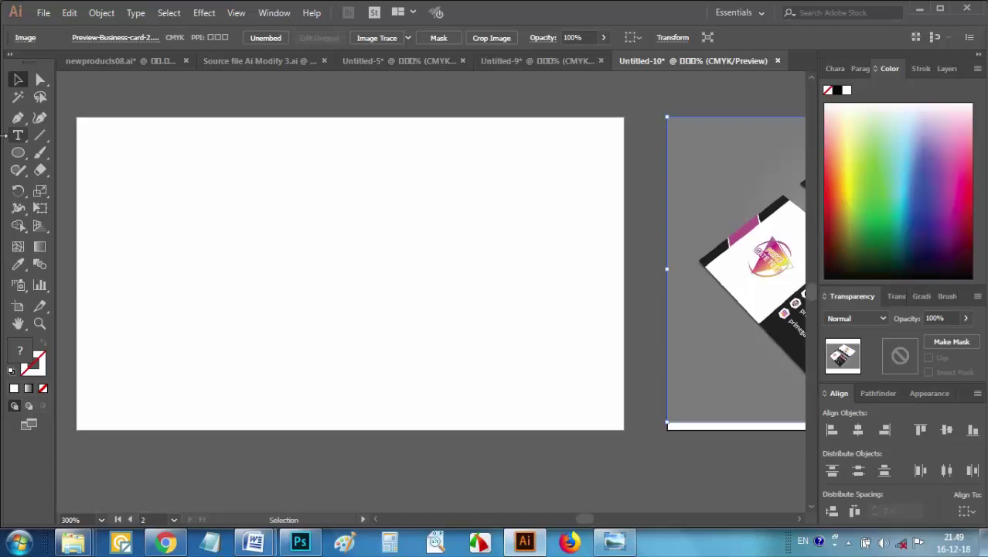
# Step: Draw a thin tall rectangle near the artboard's top-left, filled with the mockup's black
pyautogui.moveTo(18, 152); pyautogui.dragTo(77, 150)
pyautogui.moveTo(145, 161); pyautogui.dragTo(161, 225)
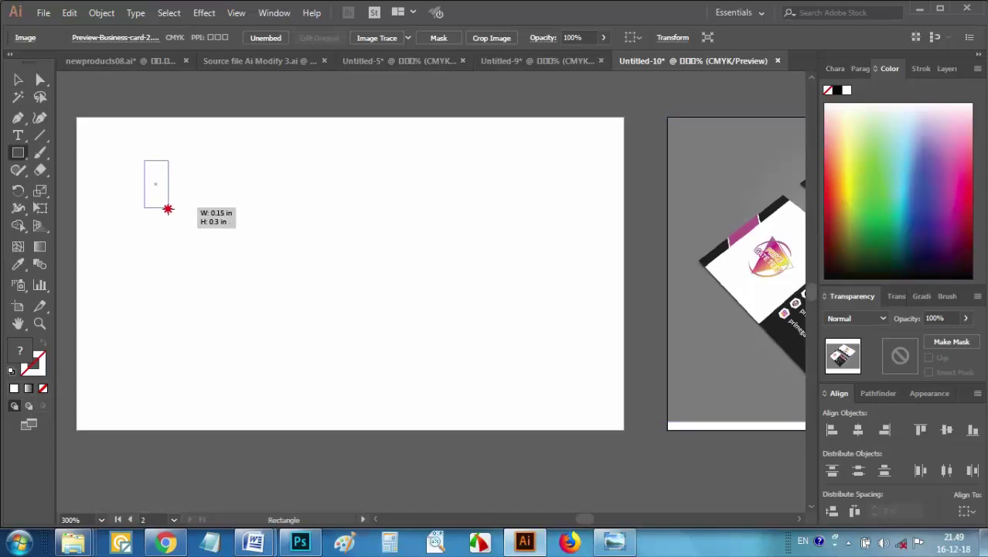
pyautogui.click(19, 80)
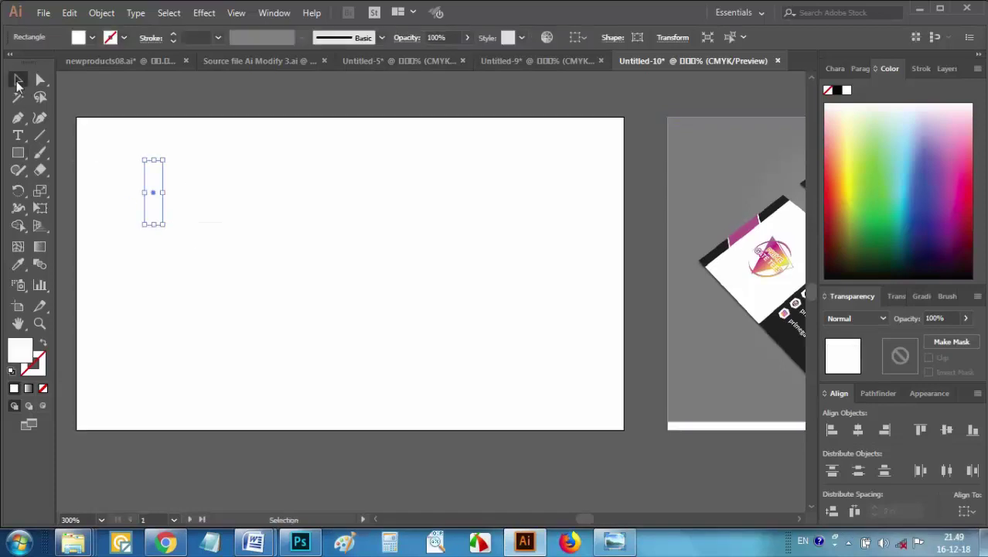
pyautogui.click(21, 267)
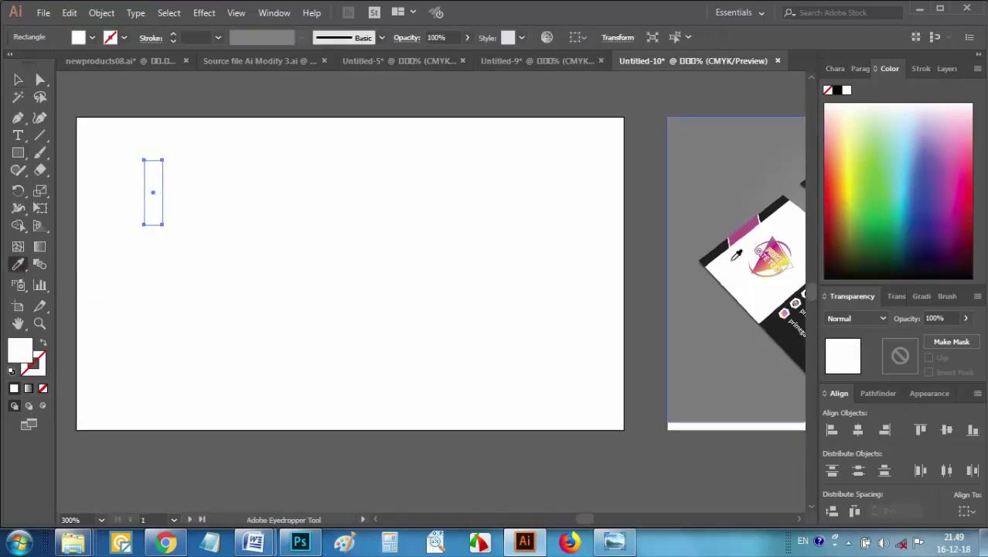
pyautogui.click(772, 207)
pyautogui.click(17, 79)
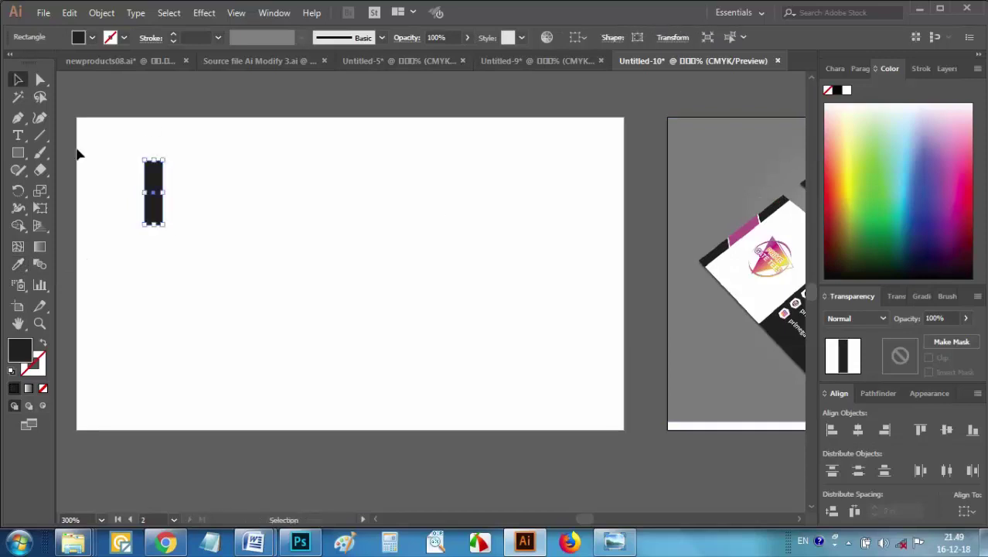
# Step: Place an aligned copy directly below and colour it the mockup's magenta
pyautogui.click(174, 211)
pyautogui.moveTo(156, 212); pyautogui.dragTo(155, 270)
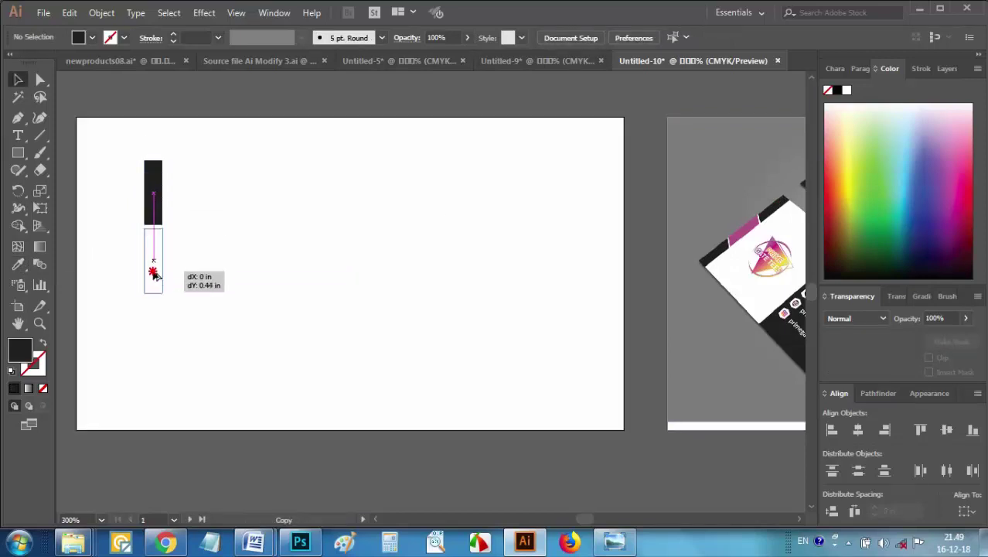
pyautogui.press('shift')
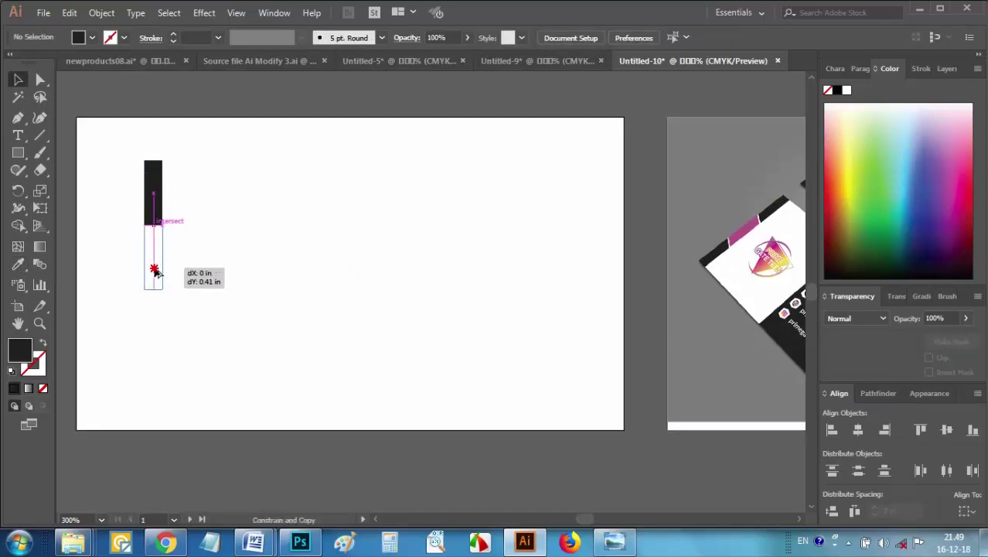
pyautogui.moveTo(155, 271); pyautogui.dragTo(155, 271)
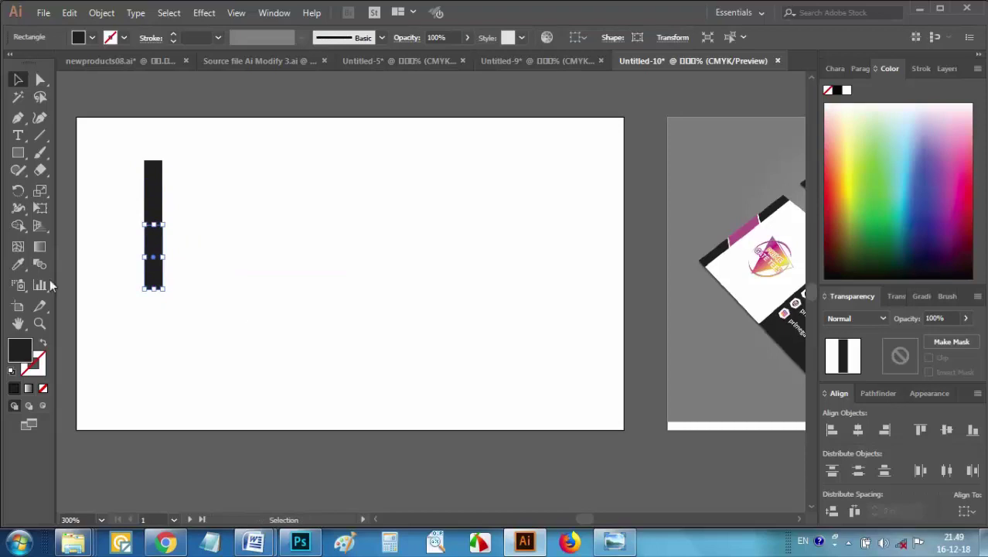
pyautogui.click(18, 264)
pyautogui.click(745, 231)
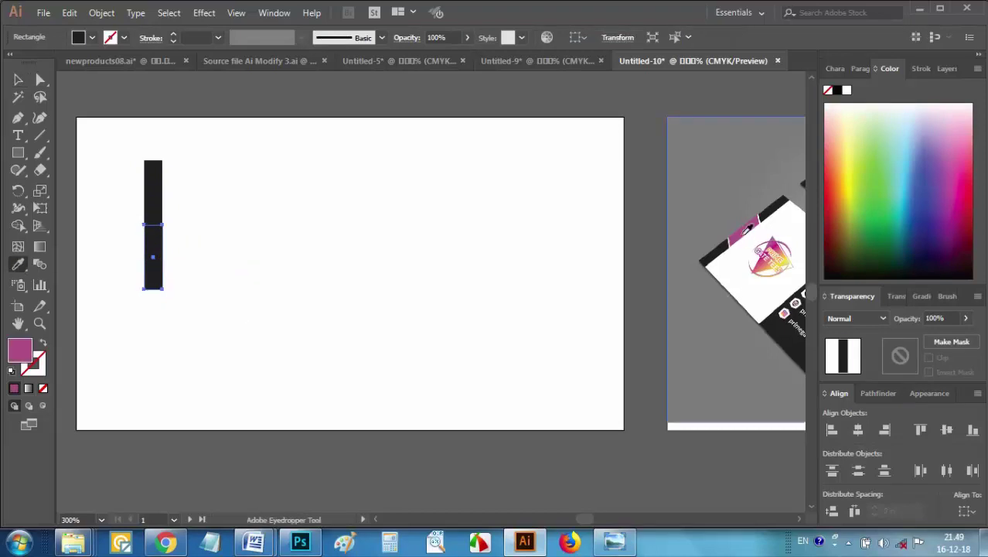
pyautogui.click(92, 37)
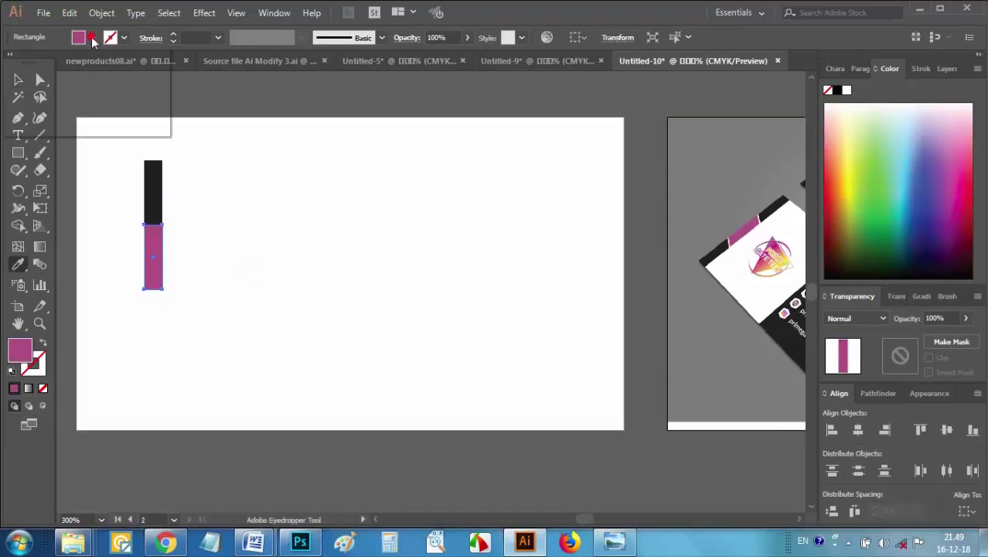
pyautogui.click(77, 38)
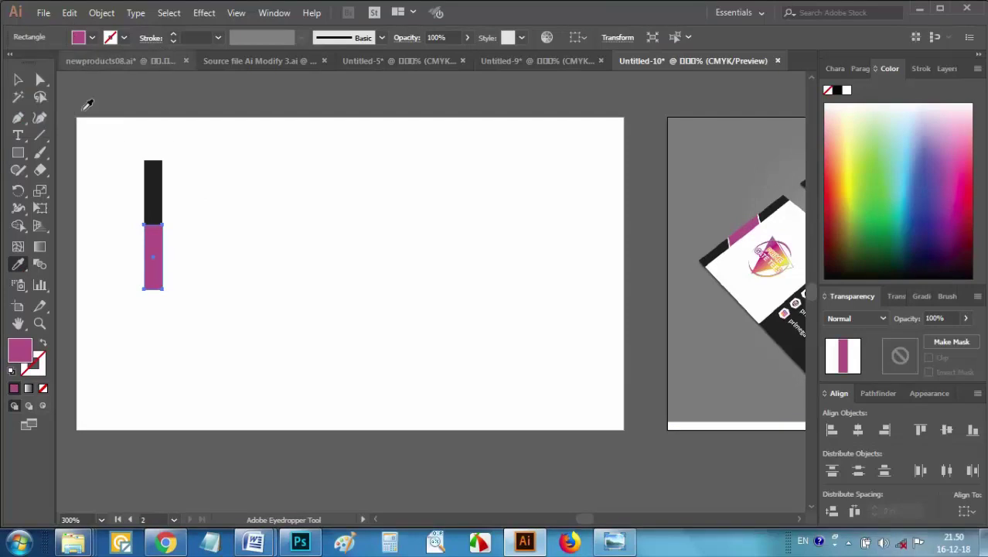
pyautogui.doubleClick(19, 355)
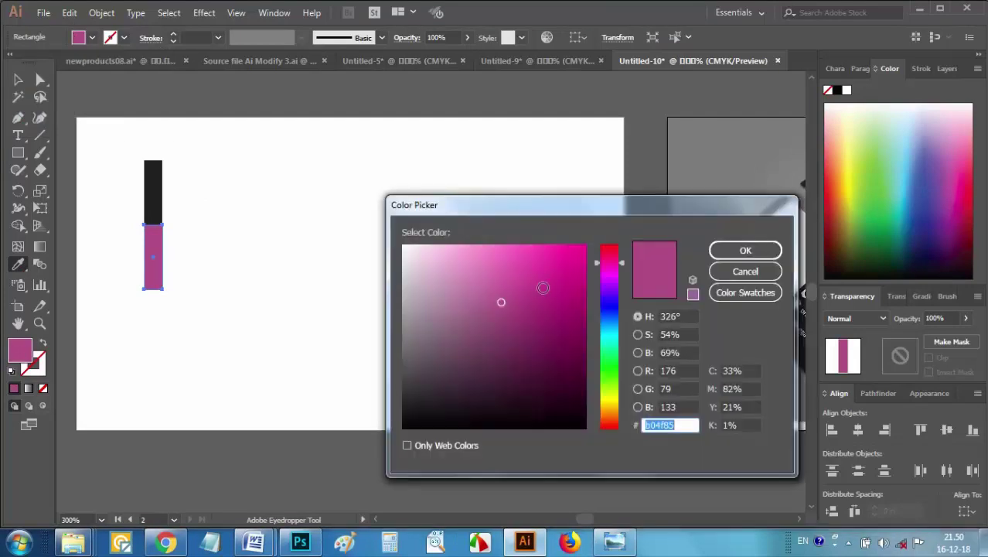
pyautogui.click(723, 251)
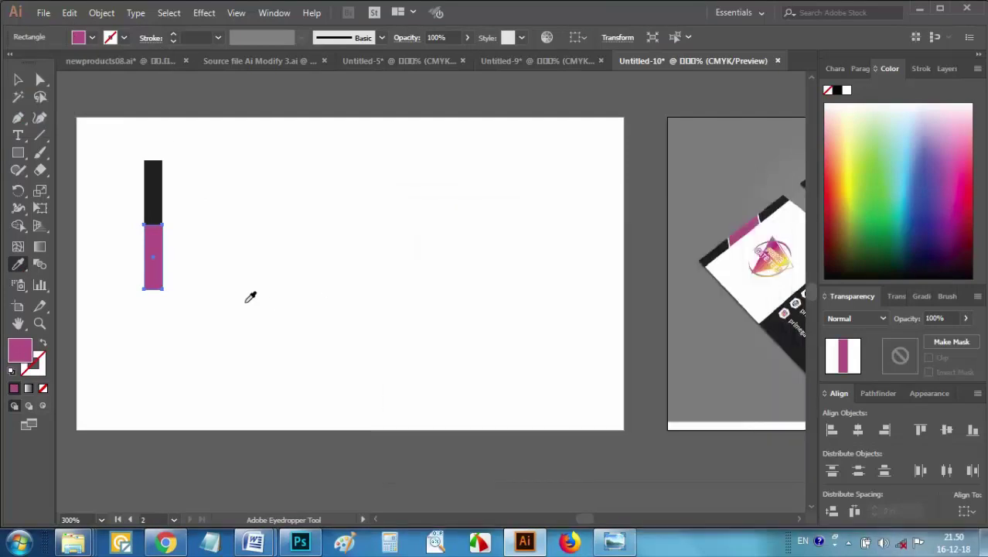
# Step: Duplicate the magenta rectangle below it and fill the copy with the mockup's black
pyautogui.hotkey('ctrl', 'd')
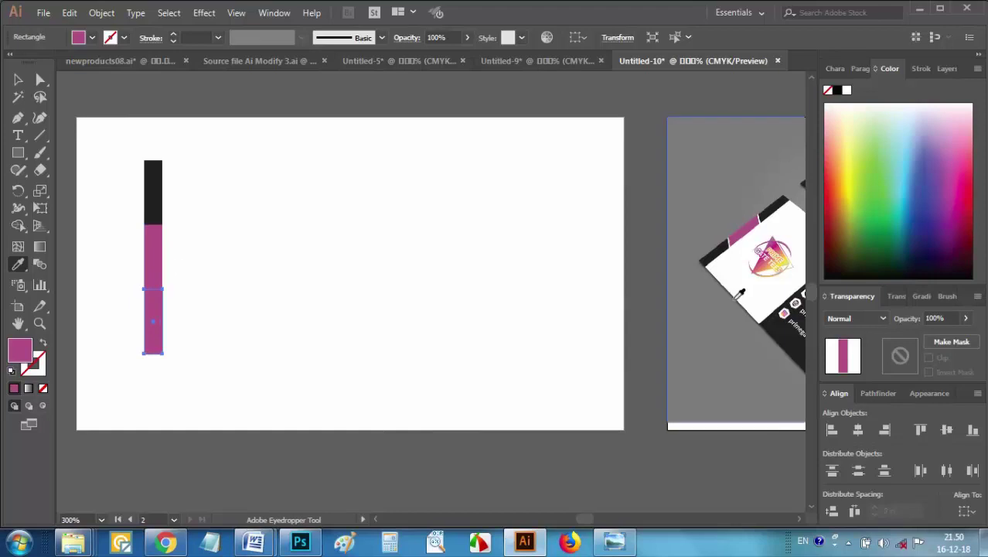
pyautogui.click(716, 255)
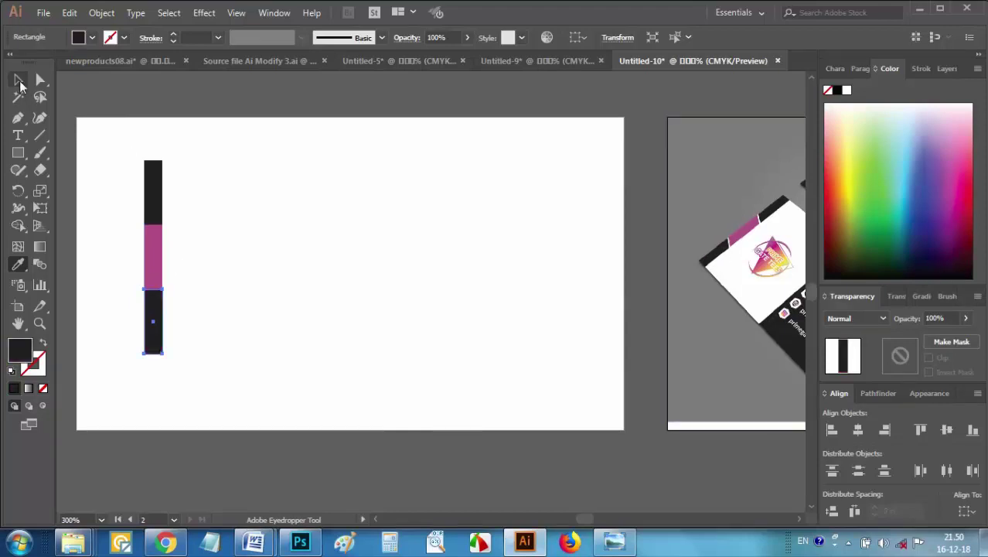
pyautogui.click(17, 80)
pyautogui.click(108, 210)
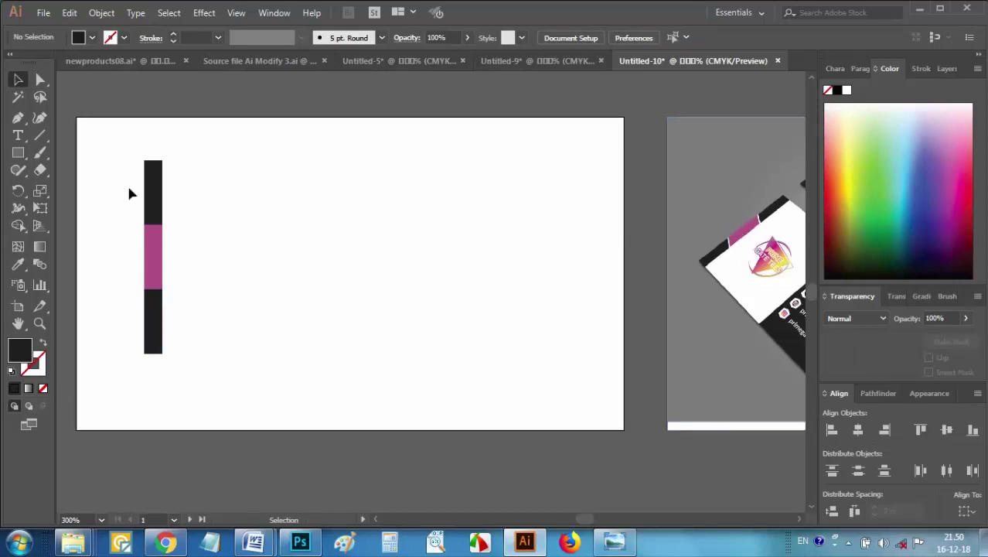
# Step: Move the three-rectangle stack to the left edge, stretch it to full height, widen slightly
pyautogui.moveTo(131, 194); pyautogui.dragTo(196, 341)
pyautogui.moveTo(155, 288); pyautogui.dragTo(89, 245)
pyautogui.moveTo(85, 313); pyautogui.dragTo(84, 428)
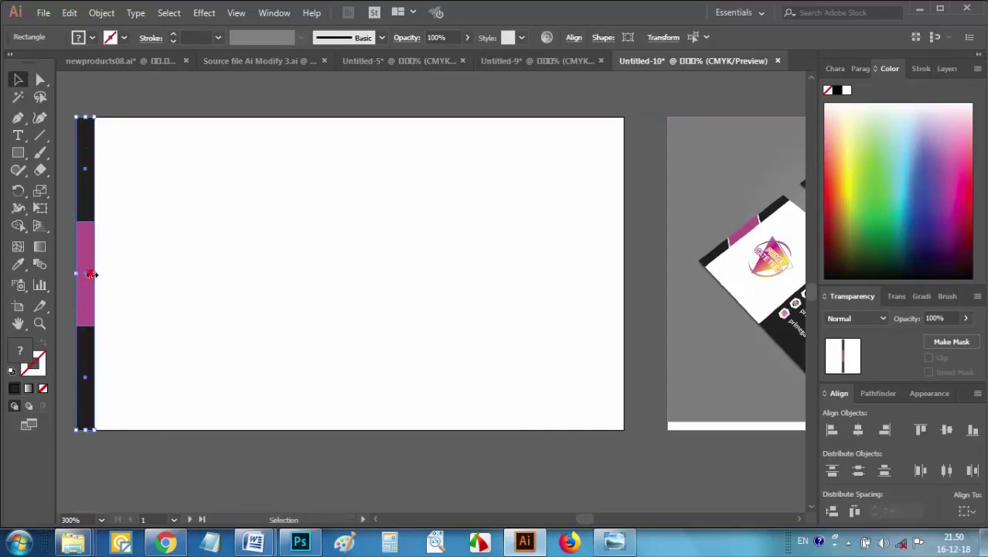
pyautogui.moveTo(91, 274); pyautogui.dragTo(106, 272)
pyautogui.click(184, 296)
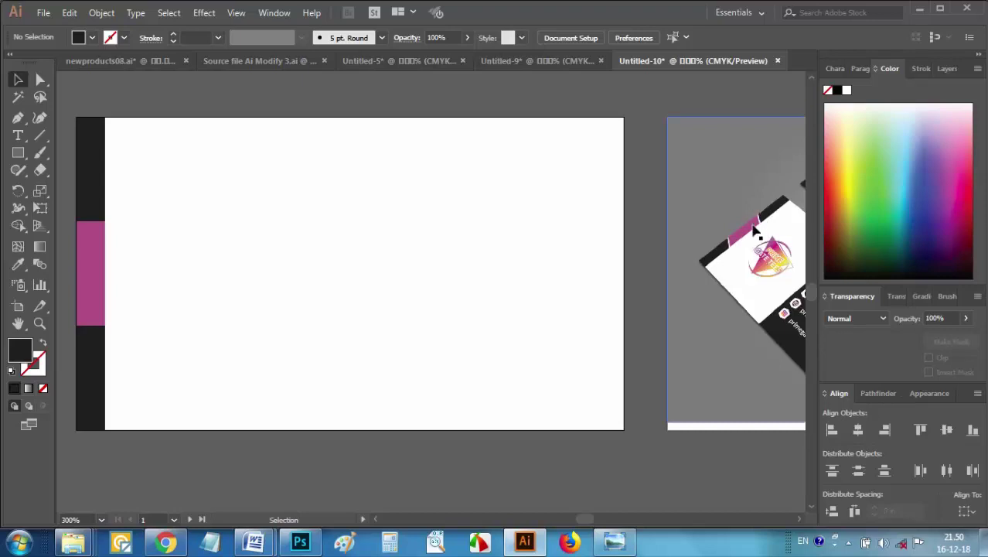
pyautogui.moveTo(133, 275); pyautogui.dragTo(286, 245)
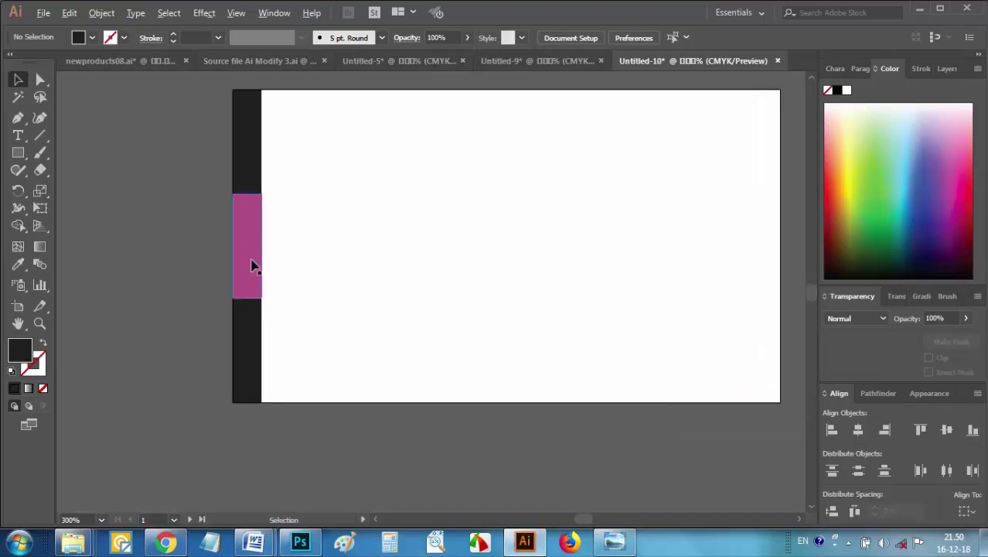
# Step: Try selecting the magenta rectangle's top-right anchor with the Direct Selection tool
pyautogui.keyDown('alt'); pyautogui.scroll(2, 253, 254); pyautogui.keyUp('alt')
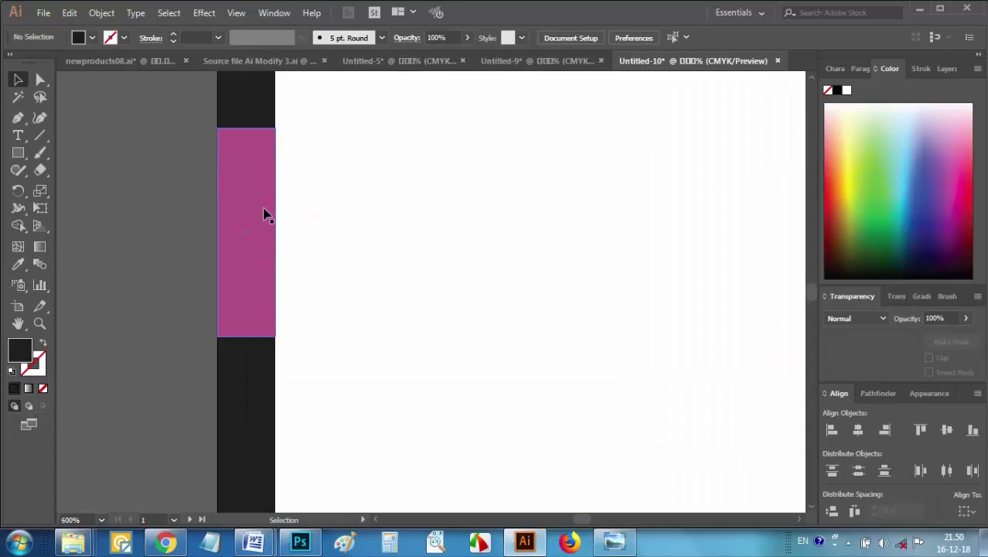
pyautogui.click(41, 79)
pyautogui.click(260, 159)
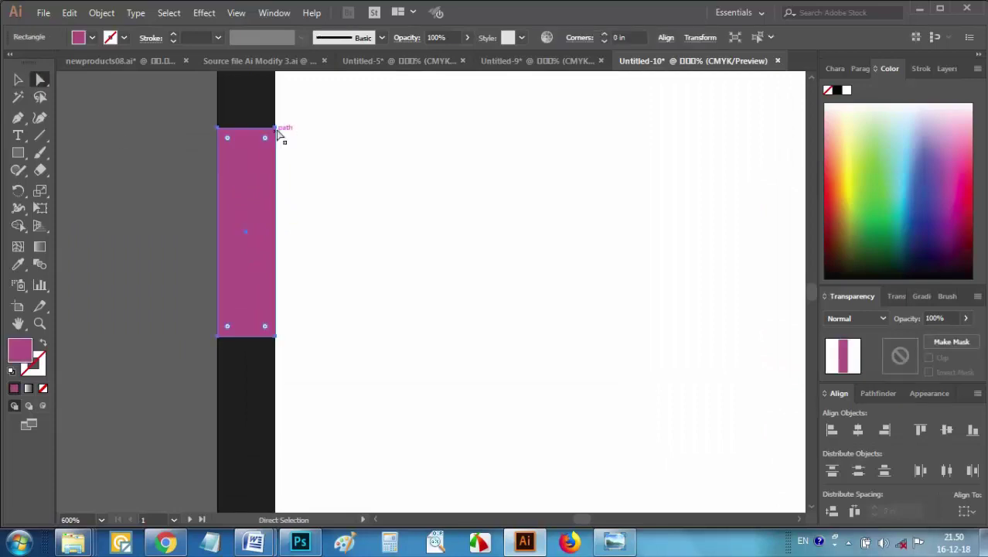
pyautogui.moveTo(282, 123); pyautogui.dragTo(294, 189)
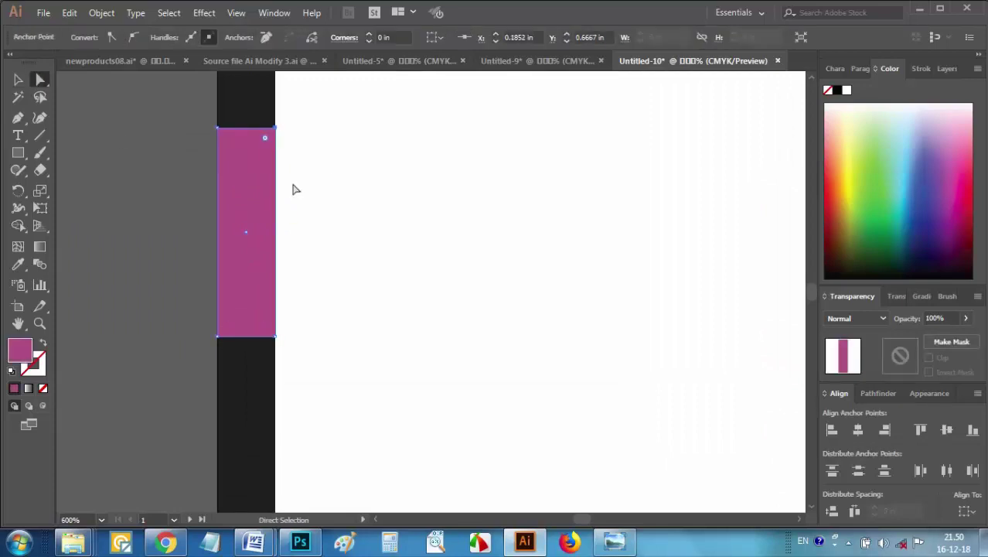
pyautogui.click(310, 224)
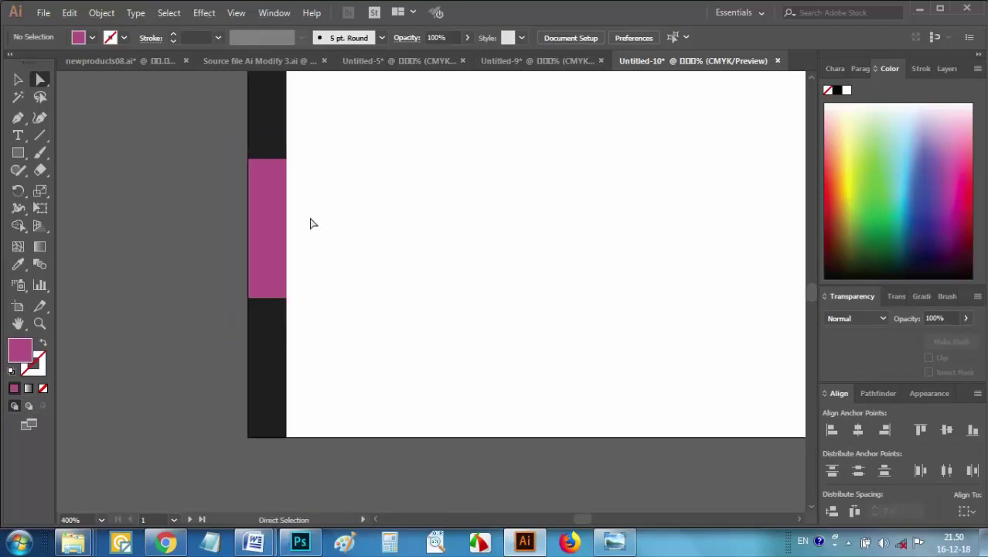
pyautogui.hotkey('ctrl', '-')
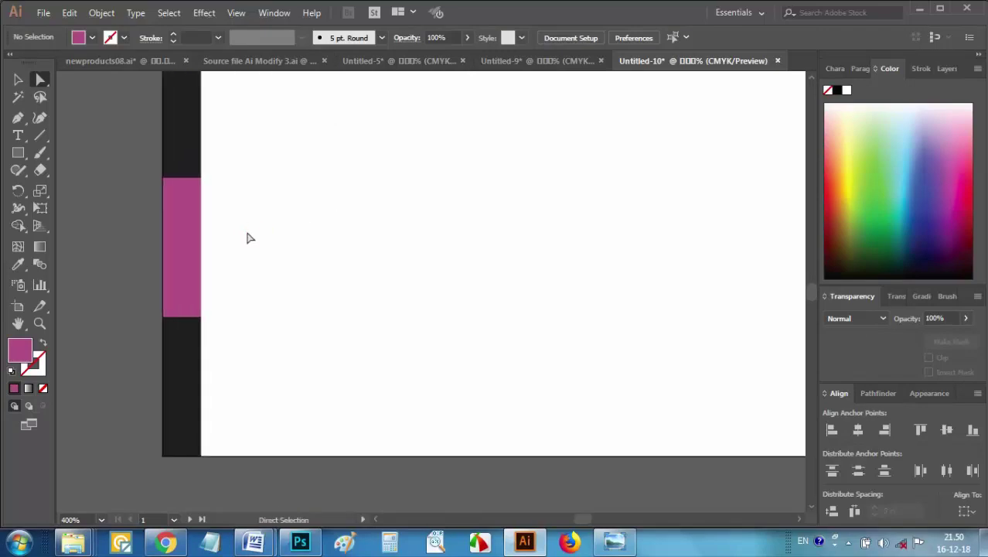
pyautogui.scroll(-1, 247, 238)
pyautogui.hscroll(3, 266, 205)
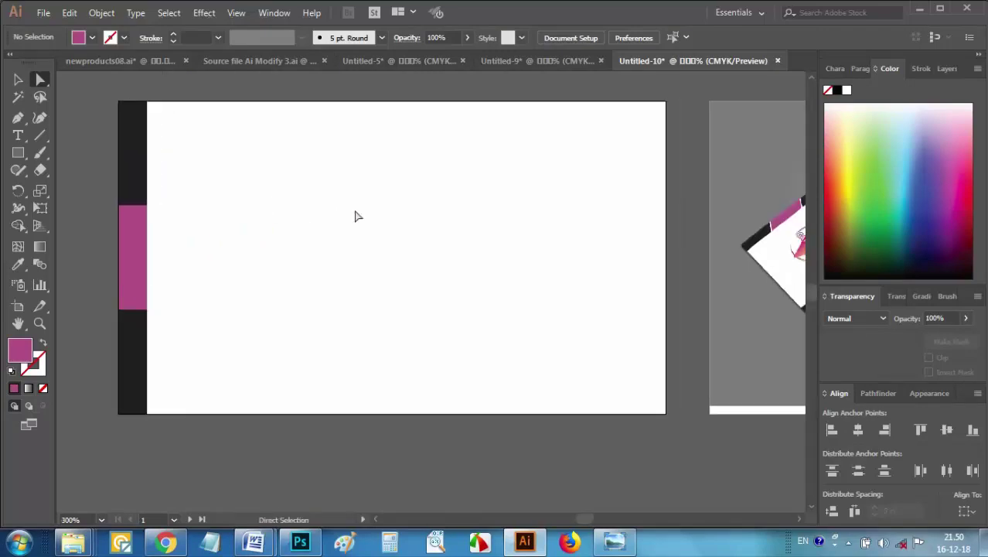
pyautogui.hscroll(1, 351, 208)
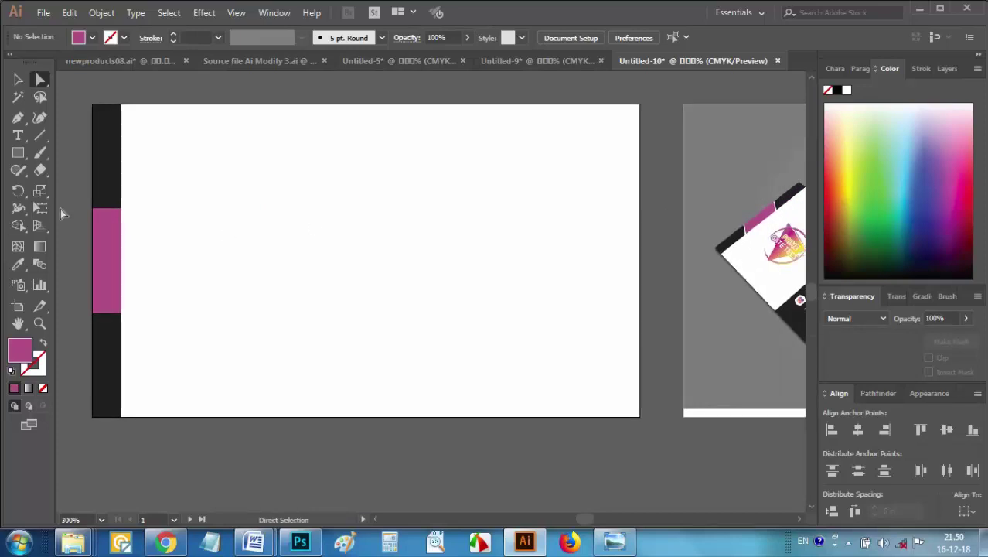
# Step: Nudge the ribbon's right-side anchors downward with the arrow keys to slant its edges
pyautogui.moveTo(80, 203); pyautogui.dragTo(138, 331)
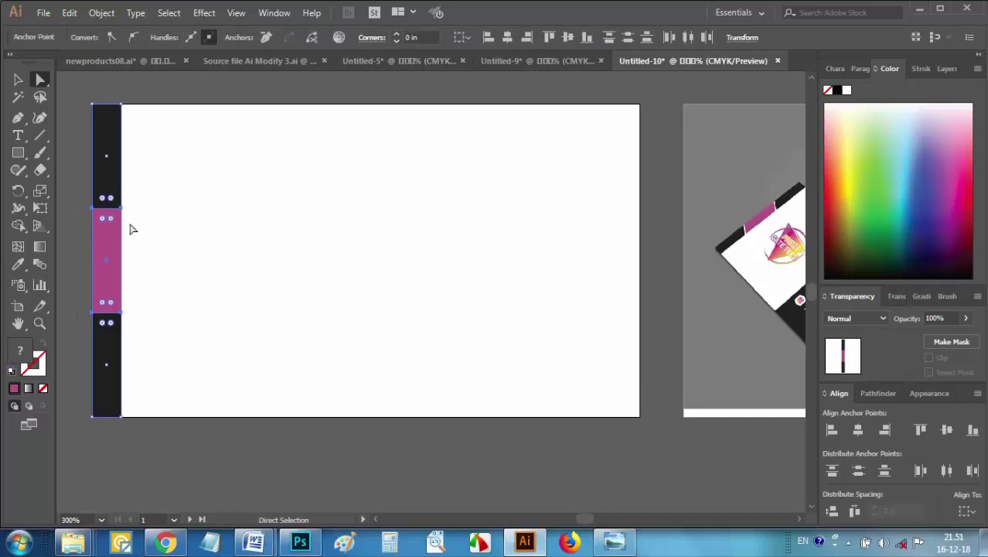
pyautogui.press('Down')
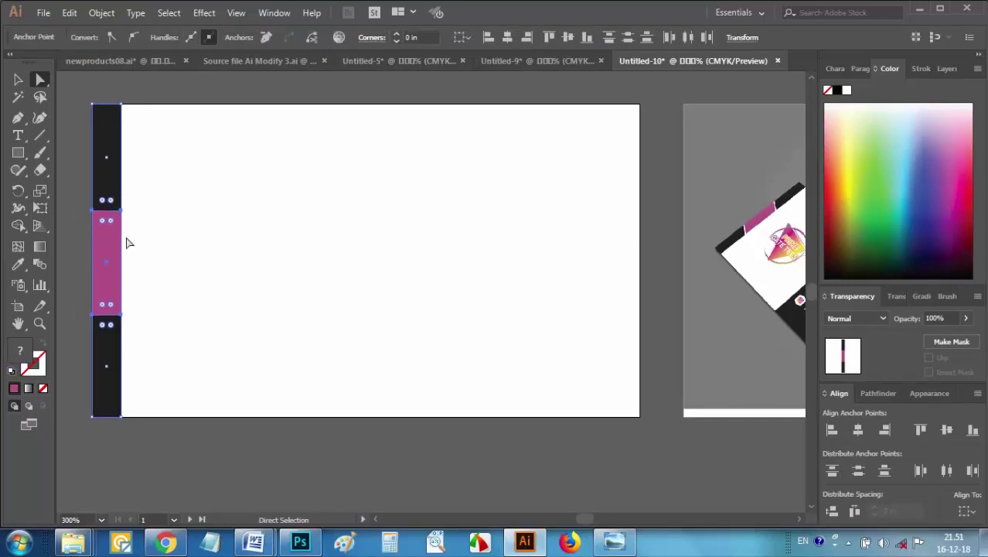
pyautogui.click(99, 222)
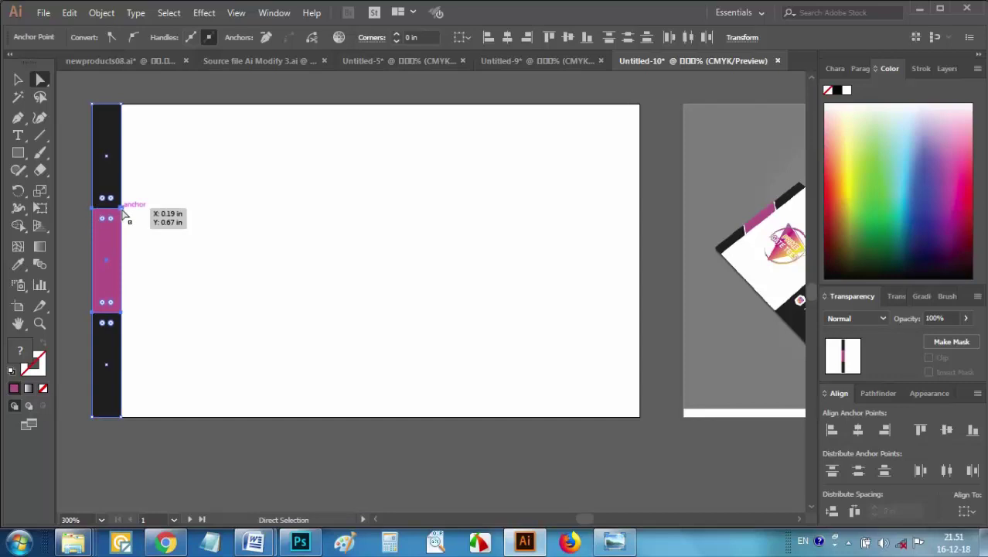
pyautogui.moveTo(131, 199); pyautogui.dragTo(116, 336)
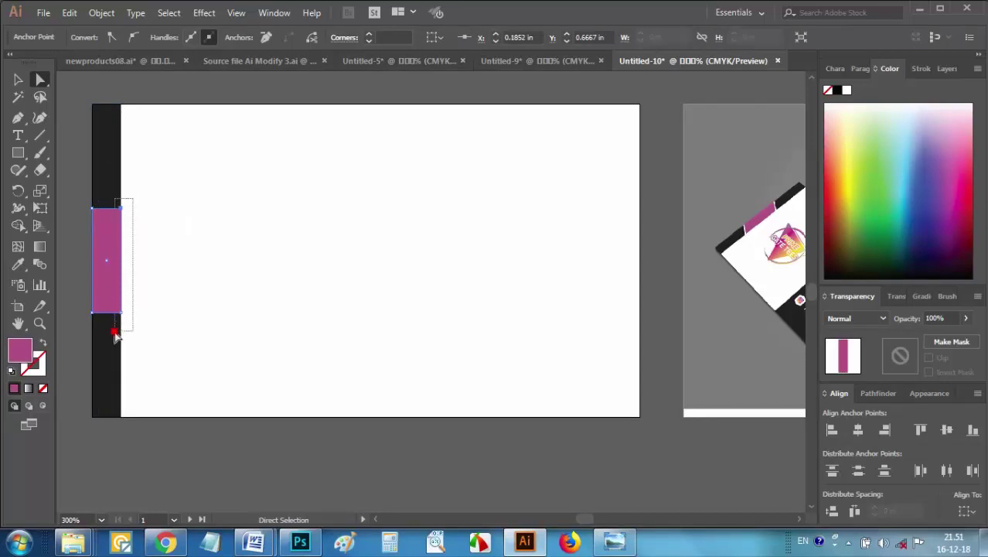
pyautogui.press('Down')
pyautogui.press('Down')
pyautogui.press('Down')
pyautogui.press('Down')
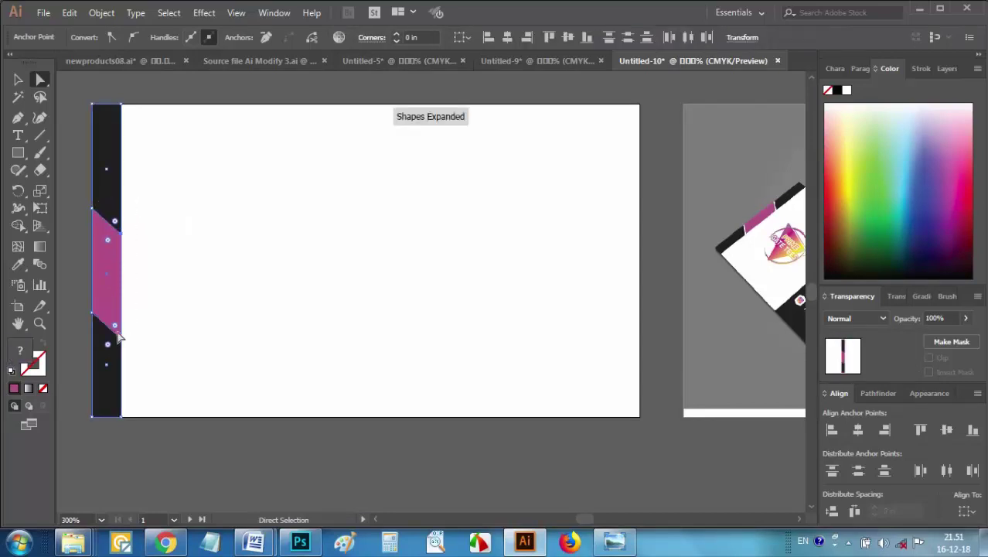
pyautogui.press('Down')
pyautogui.press('Down')
pyautogui.press('Down')
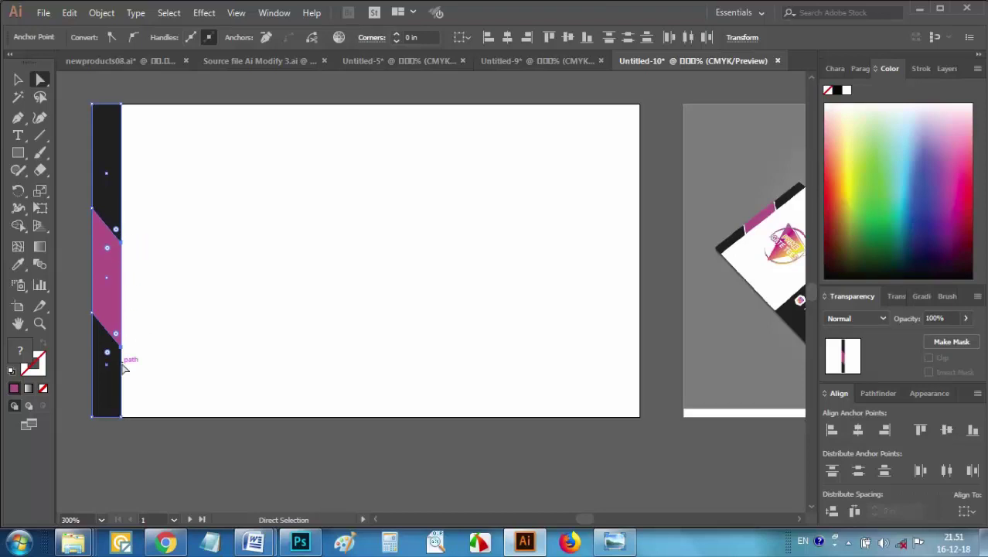
pyautogui.press('Down')
pyautogui.press('Down')
pyautogui.press('Down')
pyautogui.press('Up')
pyautogui.press('Up')
pyautogui.press('Up')
pyautogui.press('Up')
pyautogui.press('Down')
pyautogui.press('Down')
pyautogui.press('Down')
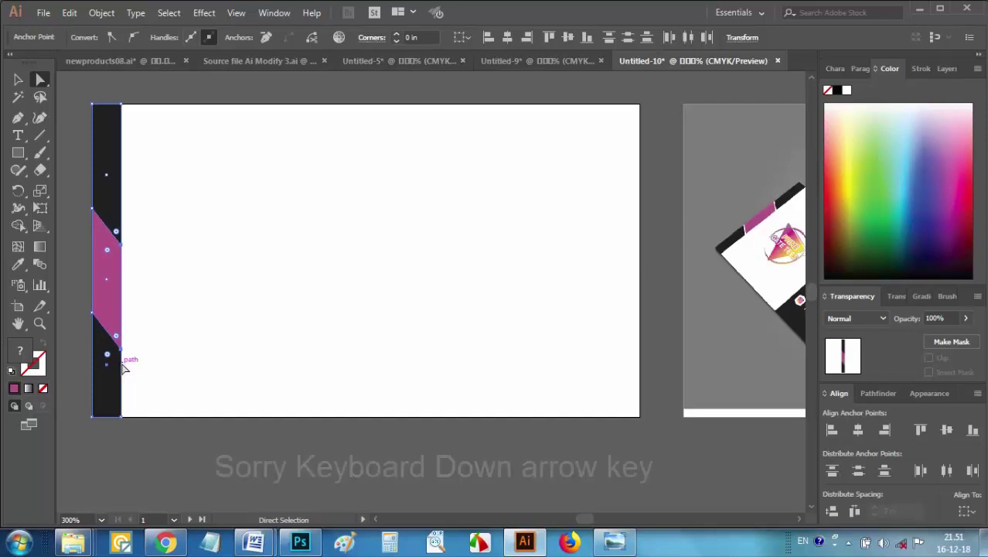
pyautogui.click(19, 80)
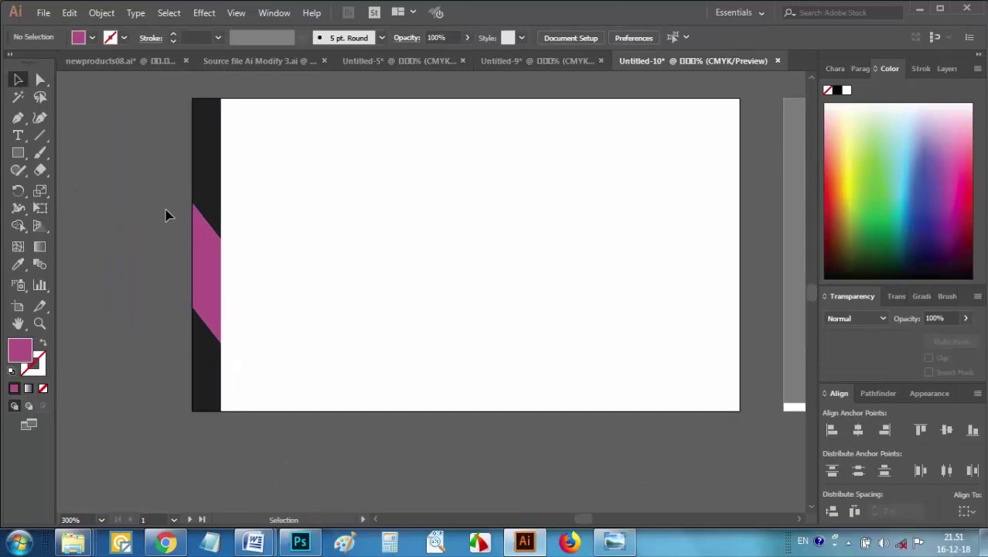
# Step: Centre the magenta ribbon vertically, aligned to the artboard
pyautogui.moveTo(165, 210)
pyautogui.mouseDown()
pyautogui.moveTo(232, 291)
pyautogui.moveTo(235, 344)
pyautogui.mouseUp()
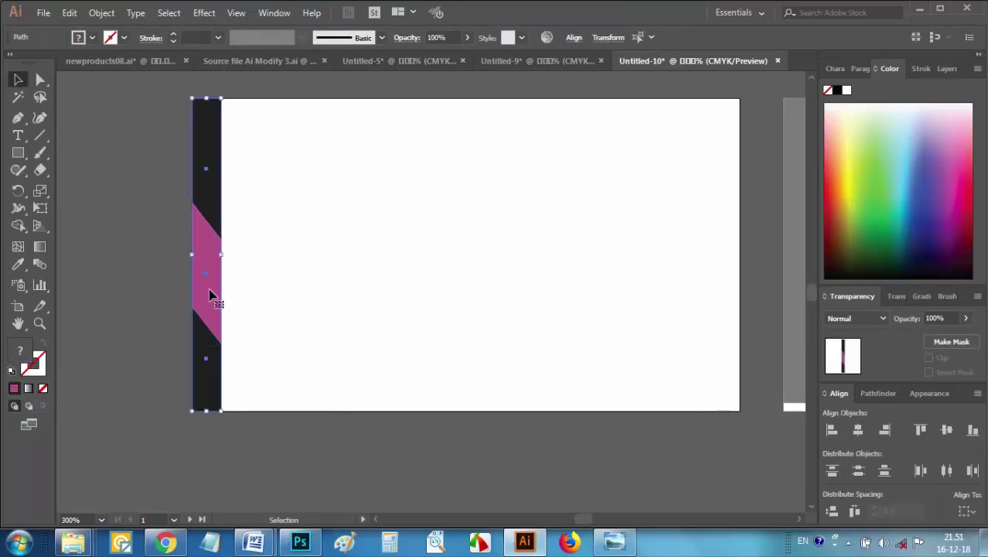
pyautogui.click(268, 256)
pyautogui.click(208, 259)
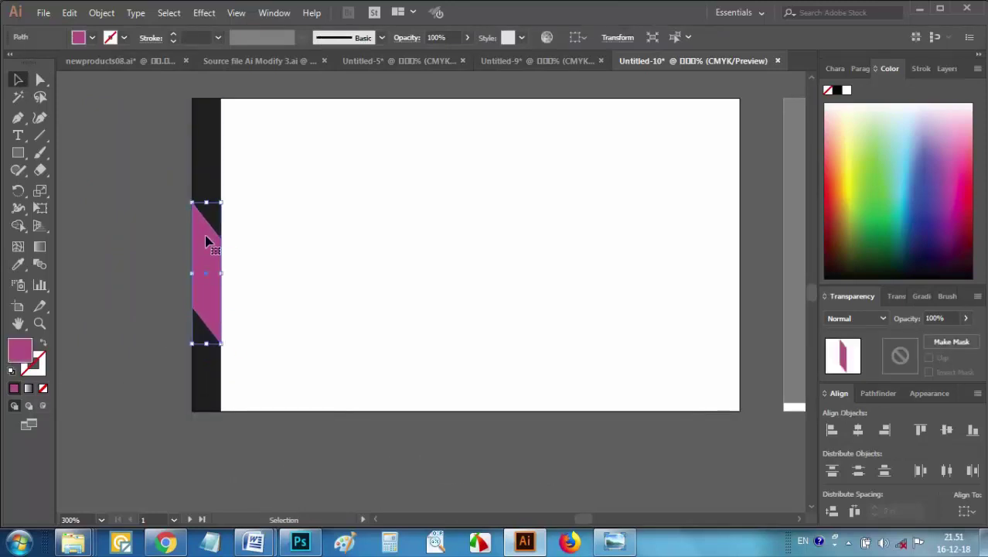
pyautogui.click(247, 217)
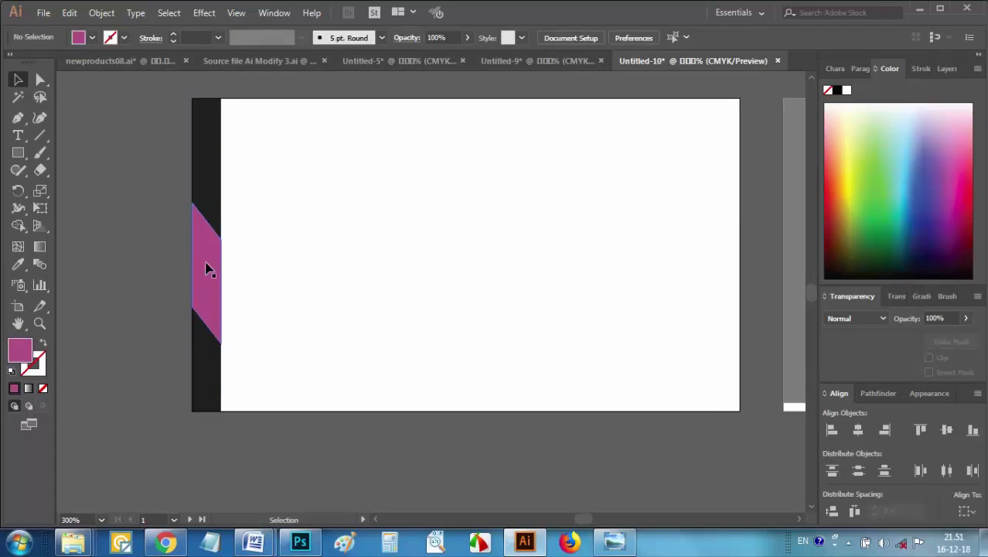
pyautogui.click(216, 272)
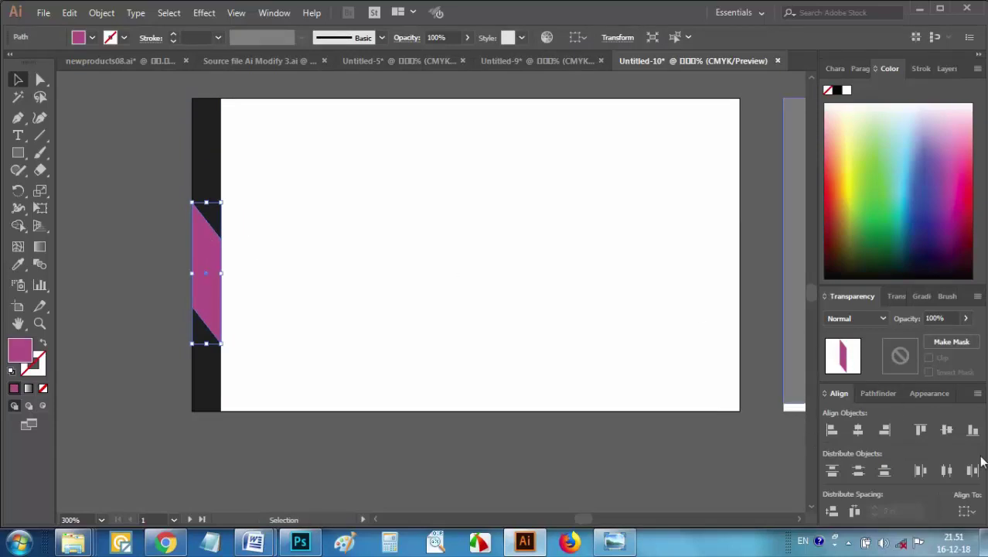
pyautogui.click(965, 511)
pyautogui.click(927, 494)
pyautogui.click(947, 430)
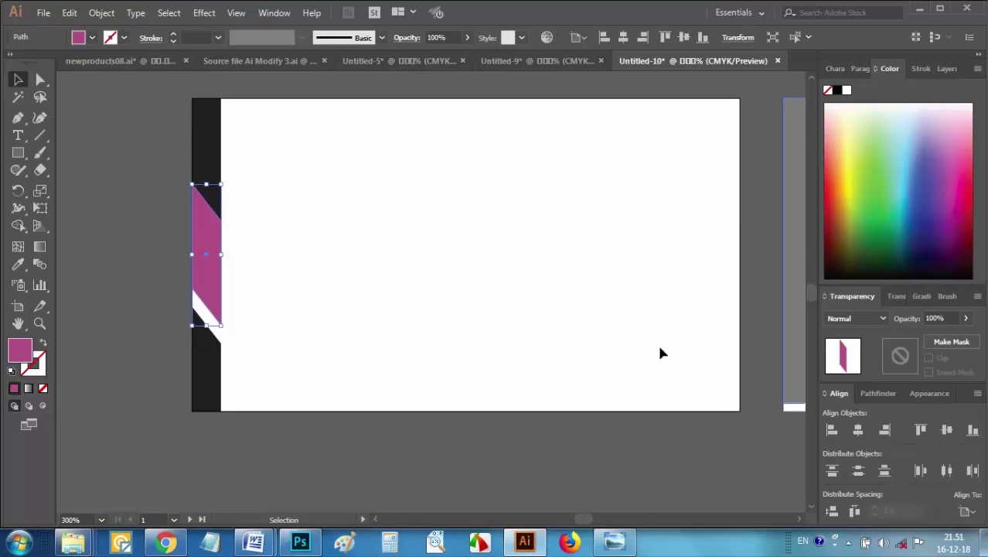
pyautogui.click(247, 371)
# Step: Drag the dark pieces' inner corner anchors to close the white gaps beside the ribbon
pyautogui.click(203, 364)
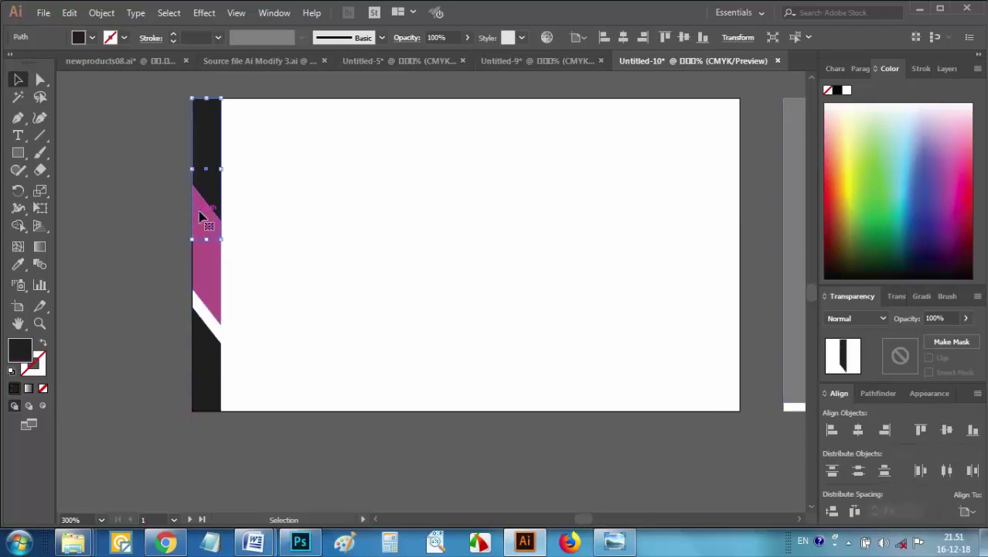
pyautogui.scroll(2, 203, 215)
pyautogui.scroll(1, 202, 215)
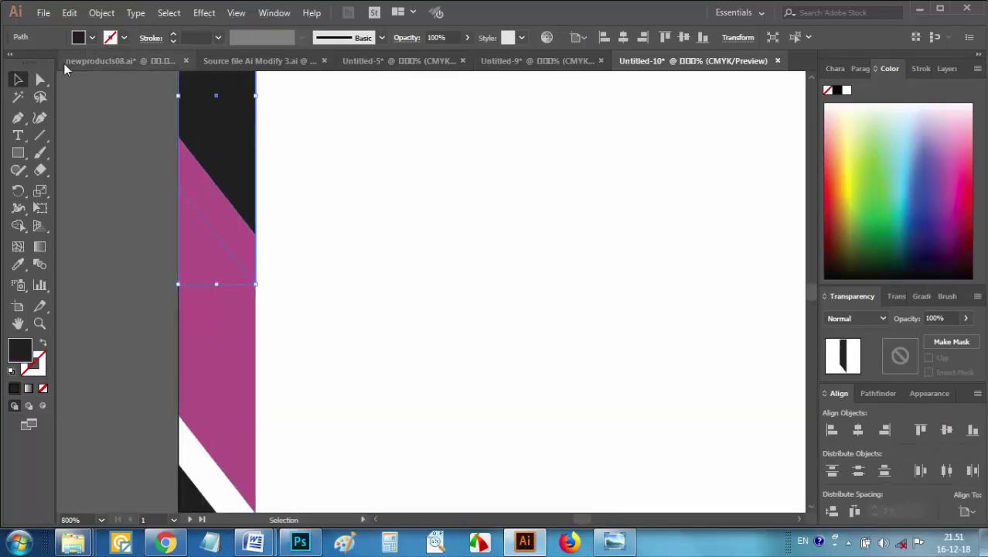
pyautogui.click(40, 80)
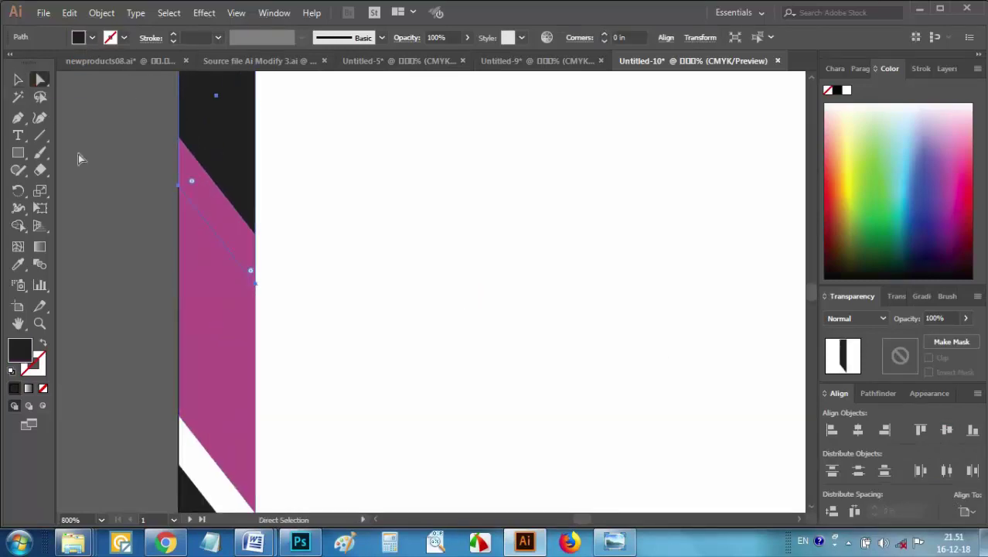
pyautogui.click(179, 187)
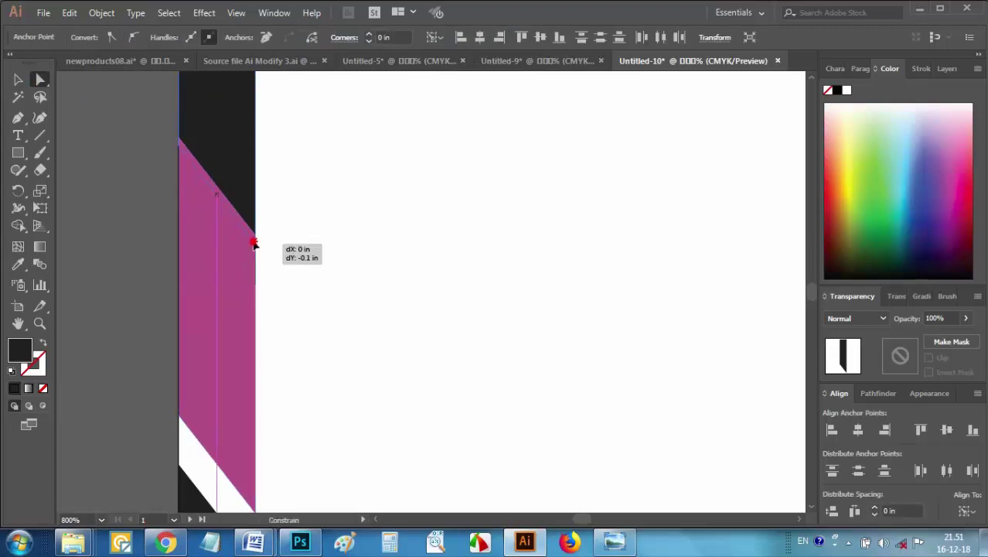
pyautogui.moveTo(258, 288); pyautogui.dragTo(255, 236)
pyautogui.scroll(-3, 262, 245)
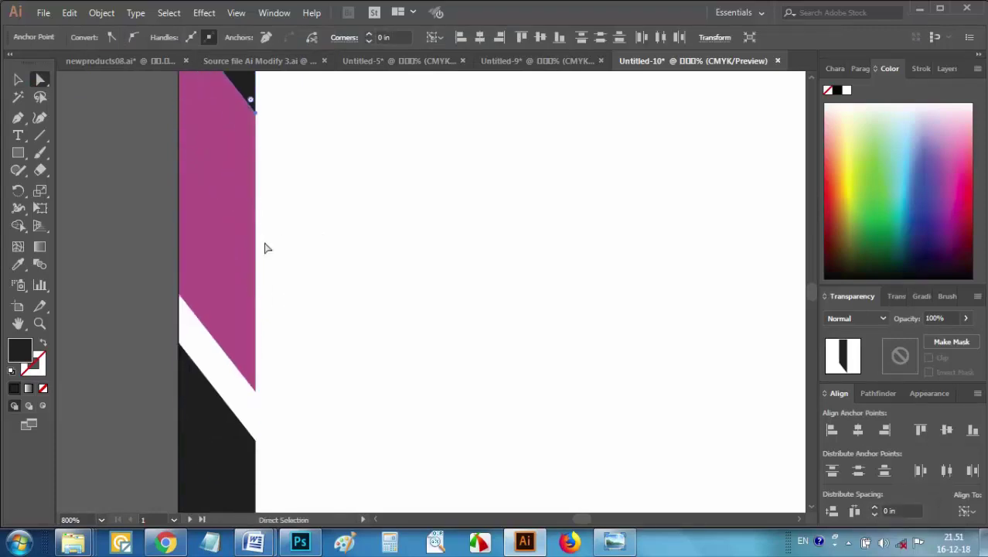
pyautogui.click(244, 447)
pyautogui.click(255, 440)
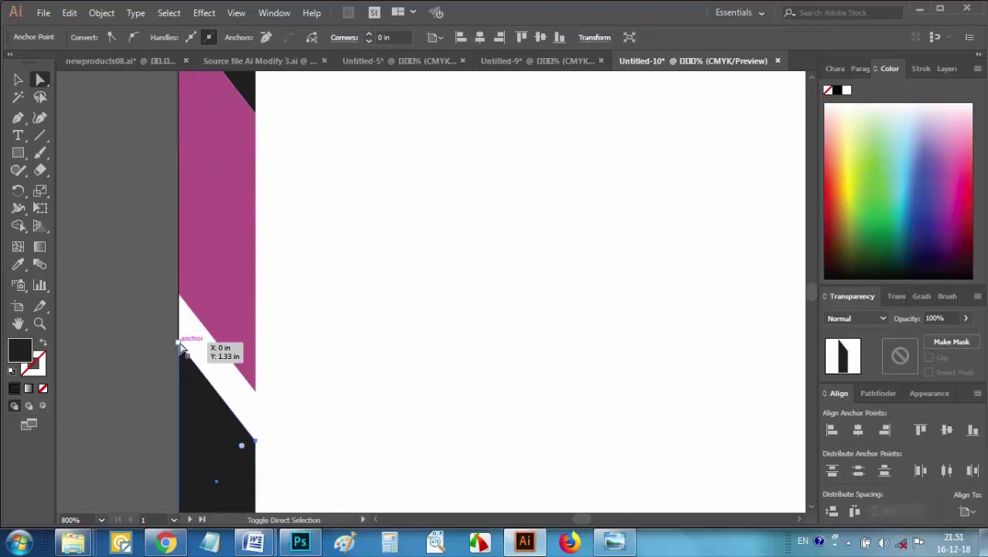
pyautogui.moveTo(180, 341); pyautogui.dragTo(178, 296)
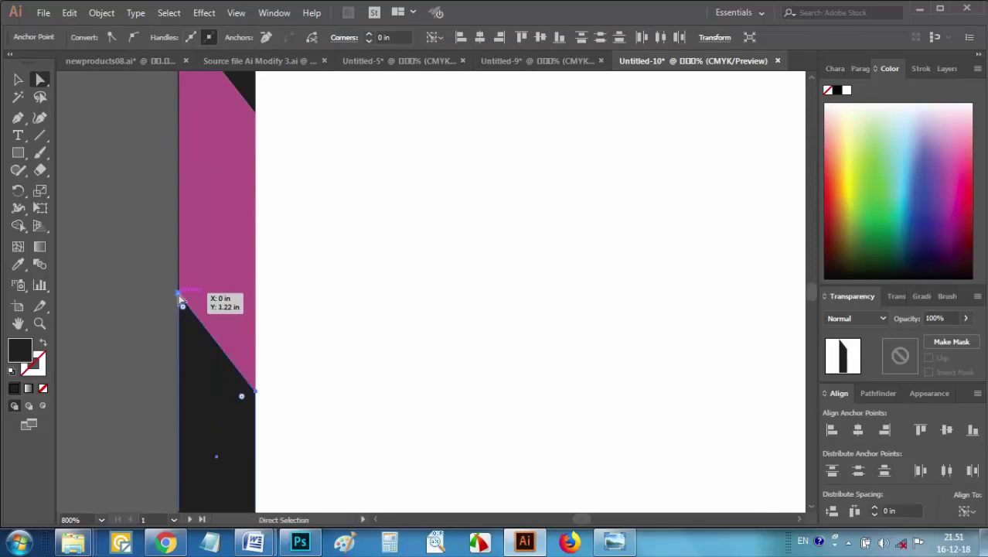
pyautogui.click(327, 345)
pyautogui.scroll(-1, 309, 321)
pyautogui.scroll(-1, 308, 322)
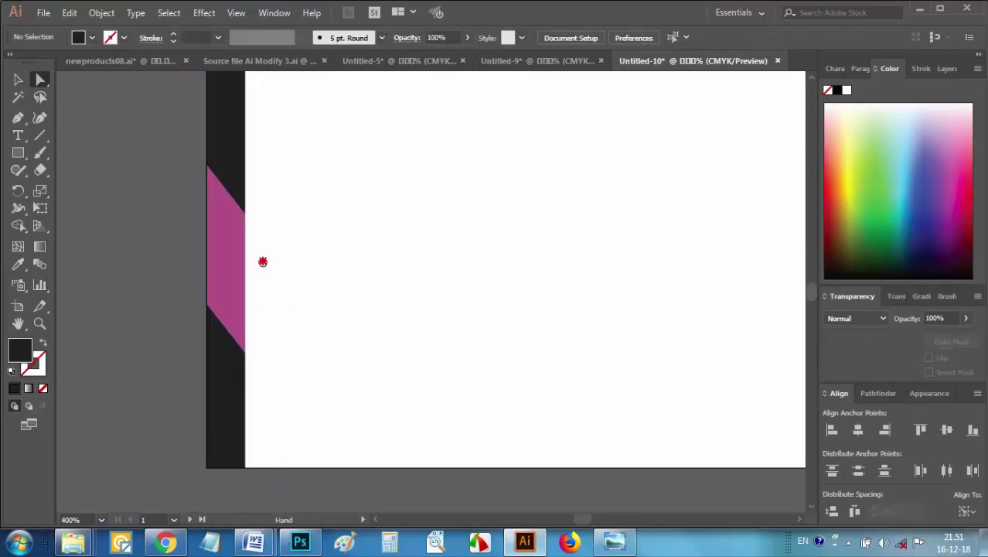
pyautogui.hscroll(3, 262, 261)
pyautogui.click(18, 79)
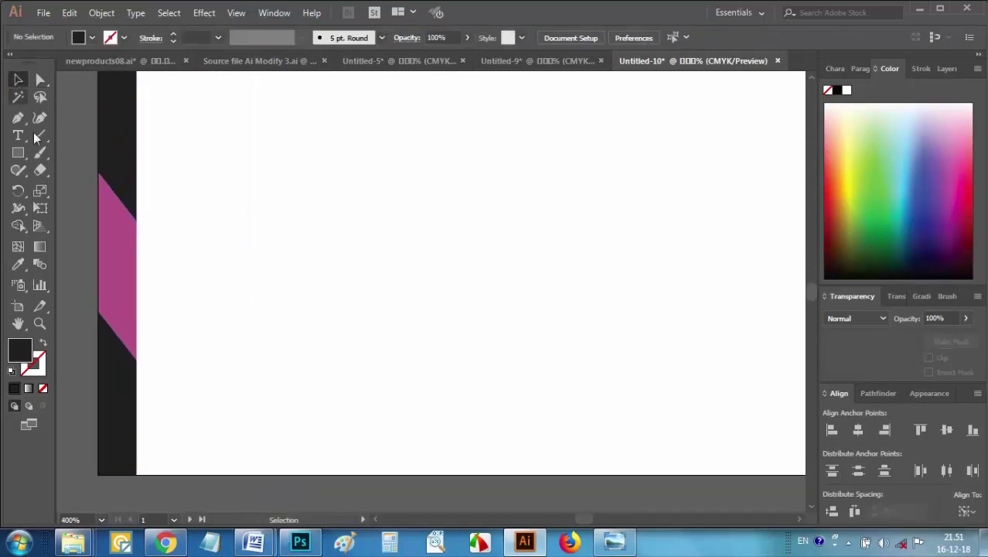
# Step: Try a white 1 pt outline on the magenta ribbon
pyautogui.click(131, 276)
pyautogui.click(124, 38)
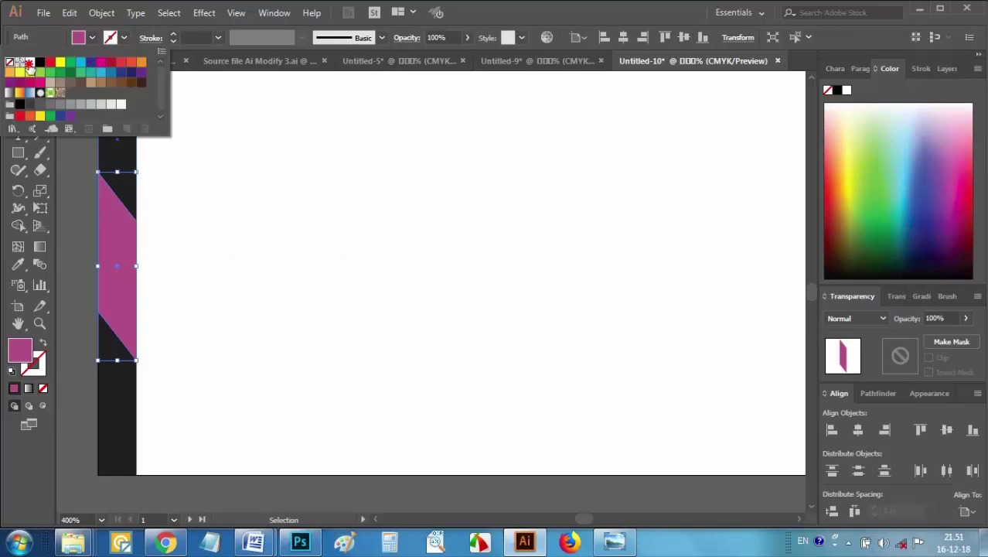
pyautogui.click(29, 64)
pyautogui.click(203, 267)
pyautogui.moveTo(204, 267); pyautogui.dragTo(323, 248)
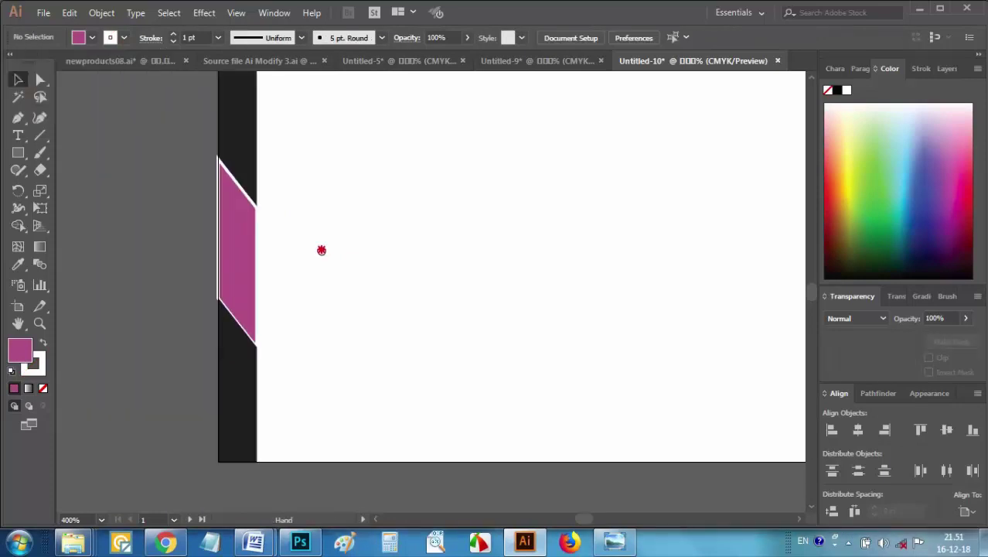
# Step: Set the ribbon's stroke back to None and choose the Line Segment tool
pyautogui.scroll(1, 284, 232)
pyautogui.scroll(1, 284, 232)
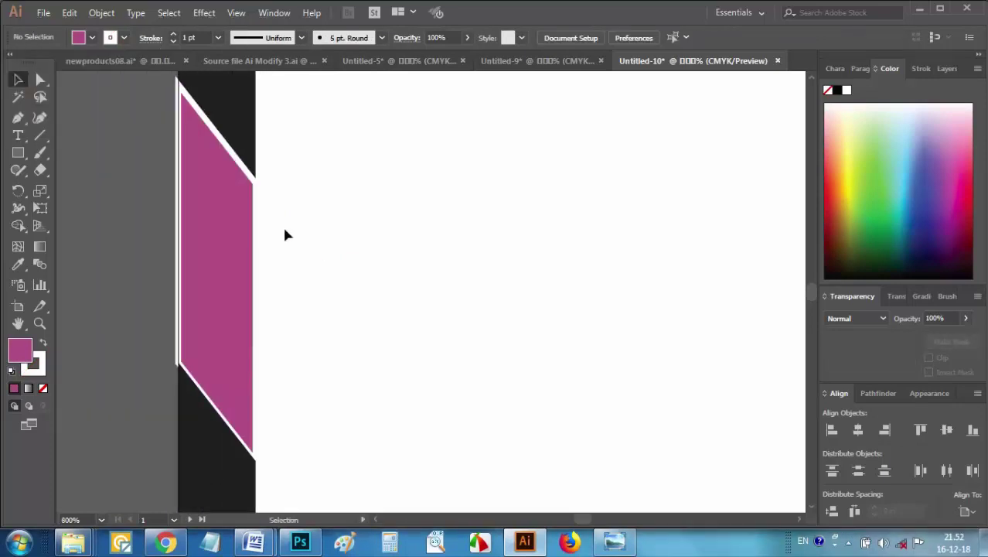
pyautogui.scroll(1, 284, 235)
pyautogui.scroll(1, 285, 235)
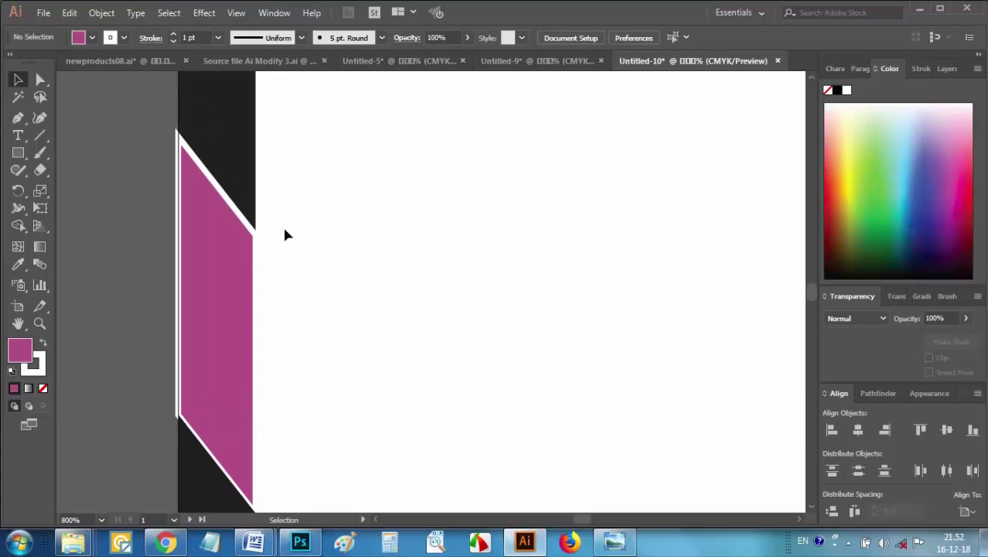
pyautogui.click(201, 162)
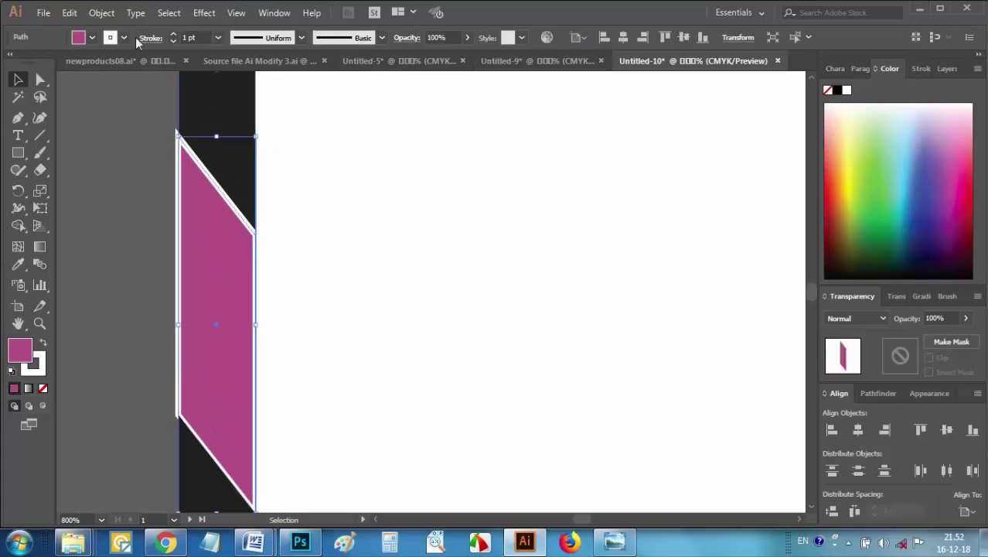
pyautogui.click(92, 37)
pyautogui.click(9, 62)
pyautogui.click(129, 258)
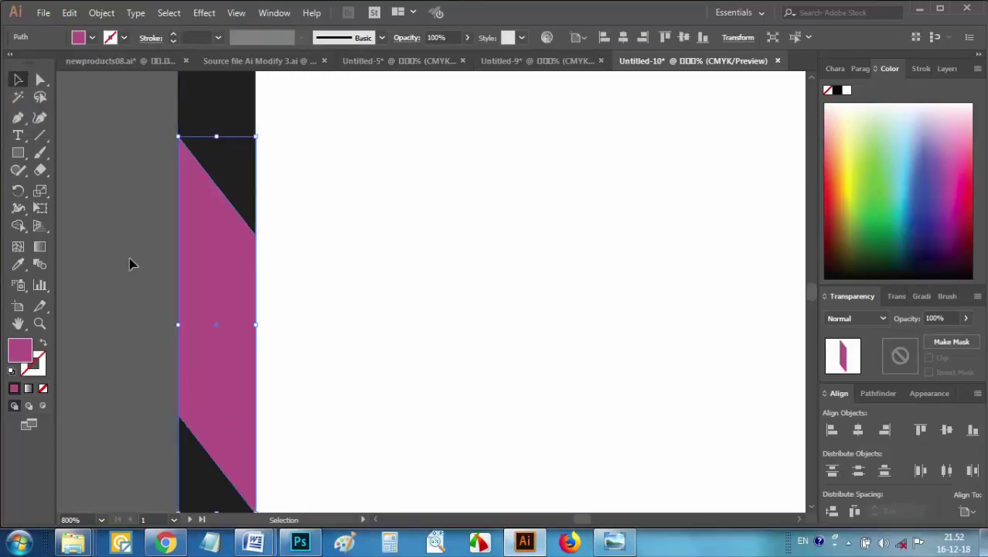
pyautogui.click(129, 257)
pyautogui.click(39, 134)
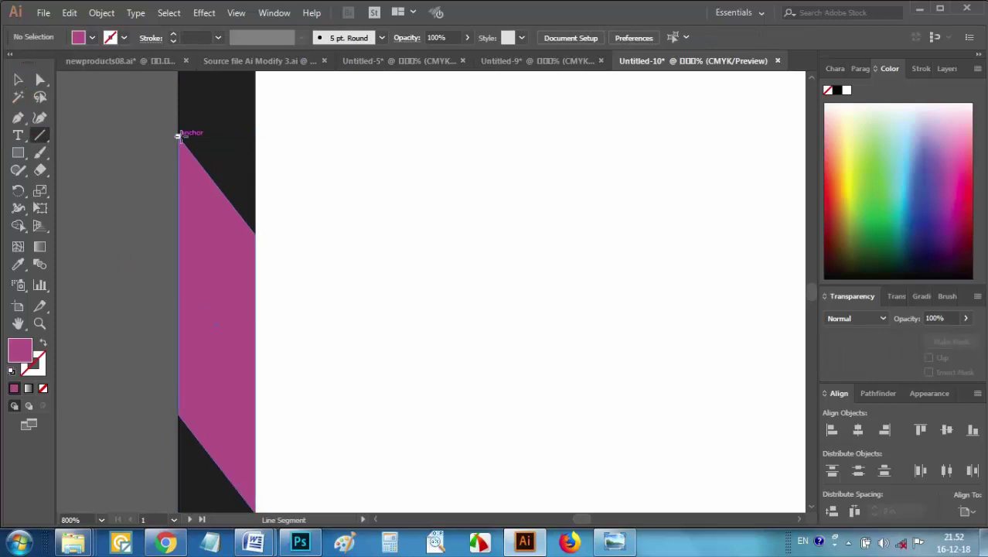
# Step: Draw a white 1 pt line along the ribbon's top slanted edge
pyautogui.moveTo(180, 138); pyautogui.dragTo(255, 233)
pyautogui.click(23, 81)
pyautogui.click(125, 38)
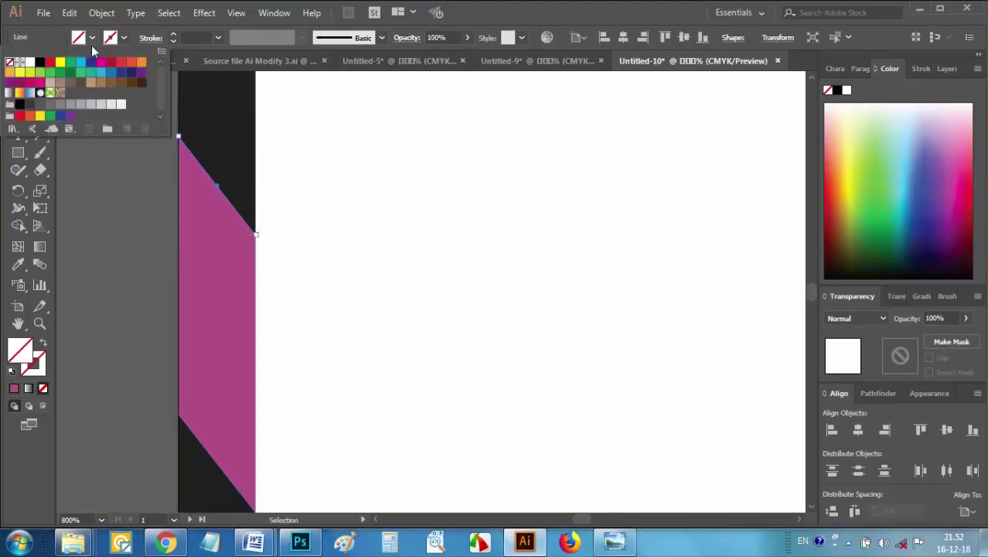
pyautogui.click(30, 62)
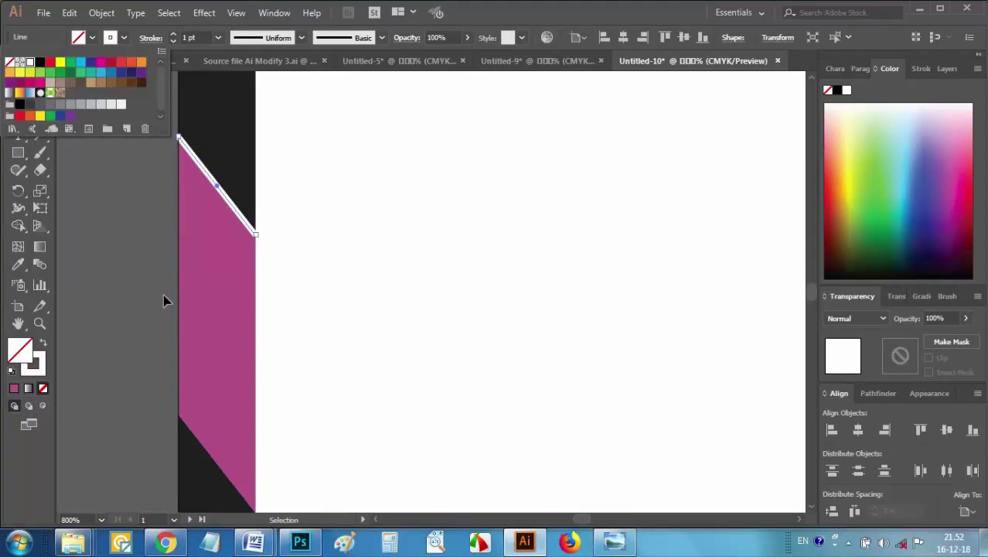
pyautogui.click(384, 287)
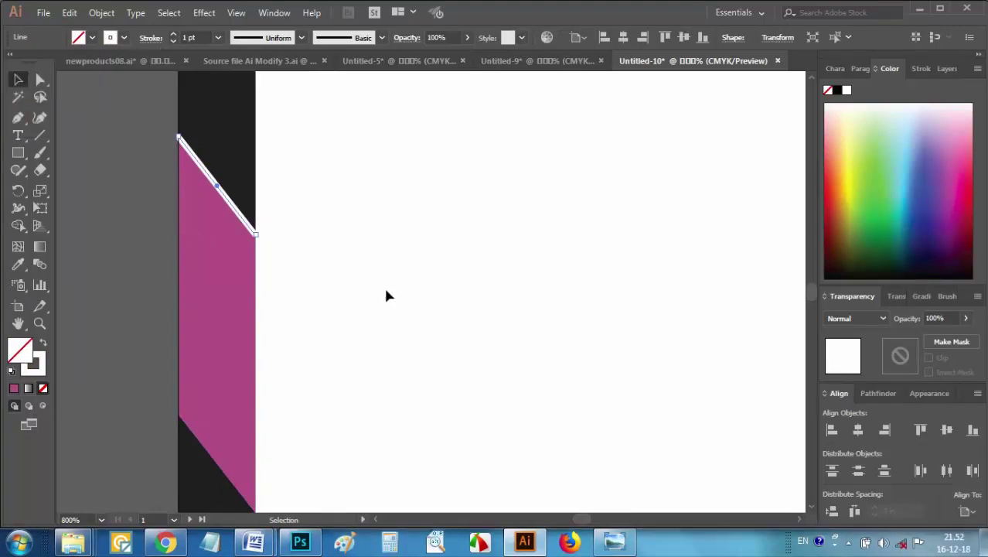
pyautogui.click(338, 238)
# Step: Alt-drag a copy of the white line down to the ribbon's bottom edge
pyautogui.scroll(-2, 309, 209)
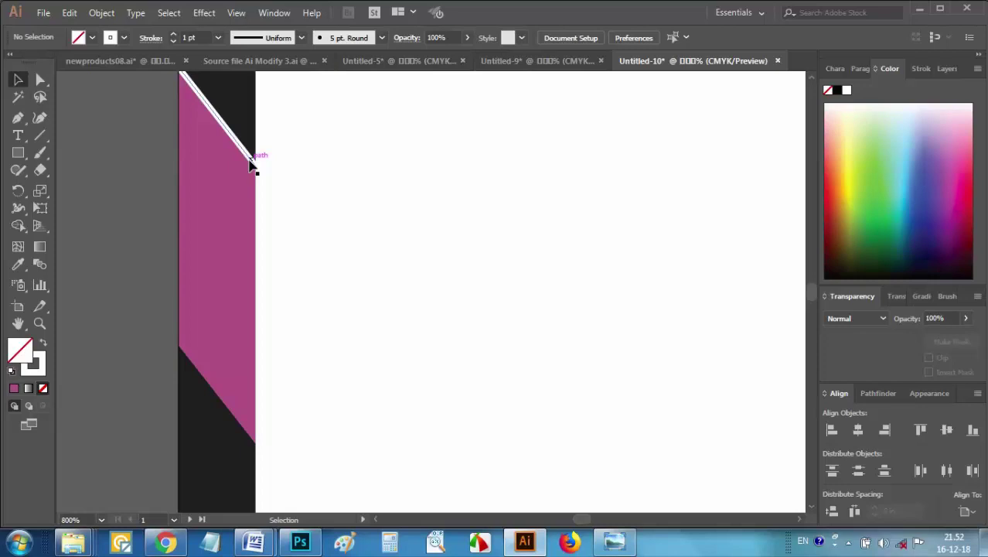
pyautogui.moveTo(249, 161); pyautogui.dragTo(253, 441)
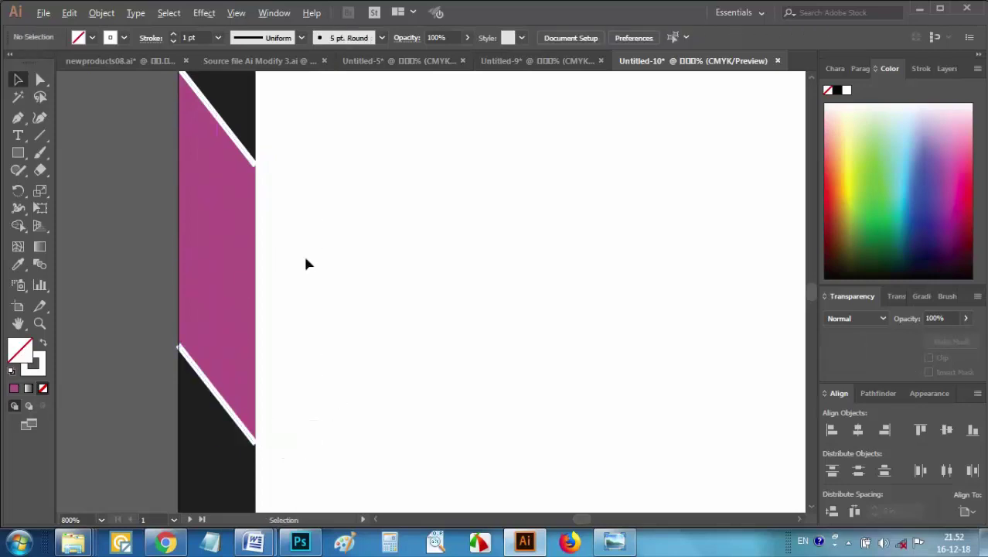
pyautogui.keyDown('alt'); pyautogui.scroll(-2, 304, 254); pyautogui.keyUp('alt')
pyautogui.keyDown('alt'); pyautogui.scroll(-2, 369, 281); pyautogui.keyUp('alt')
pyautogui.moveTo(457, 272); pyautogui.dragTo(273, 247)
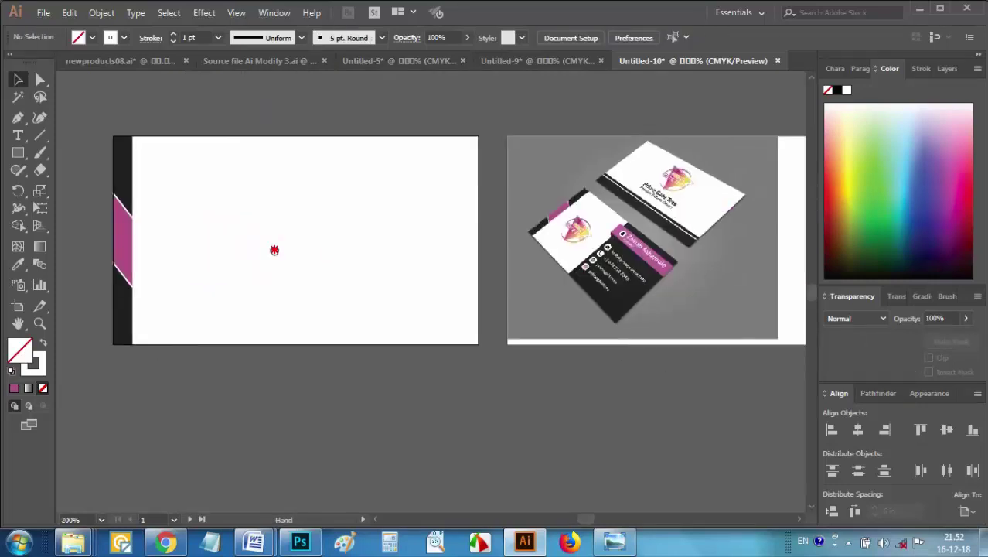
# Step: Draw a rectangle over the card's right half, eyedropper the mockup's dark grey, nudge its left edge
pyautogui.moveTo(396, 248); pyautogui.dragTo(445, 243)
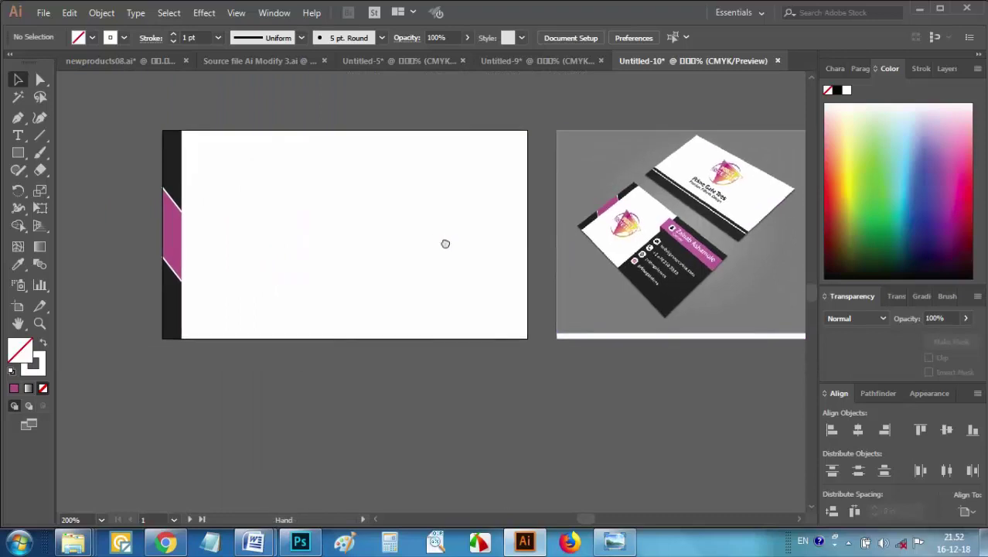
pyautogui.click(504, 283)
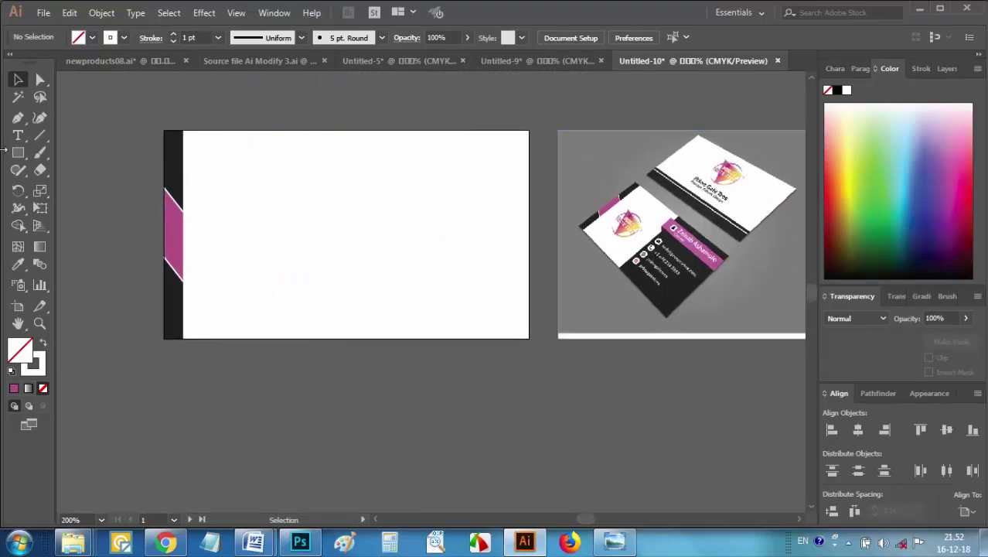
pyautogui.click(18, 153)
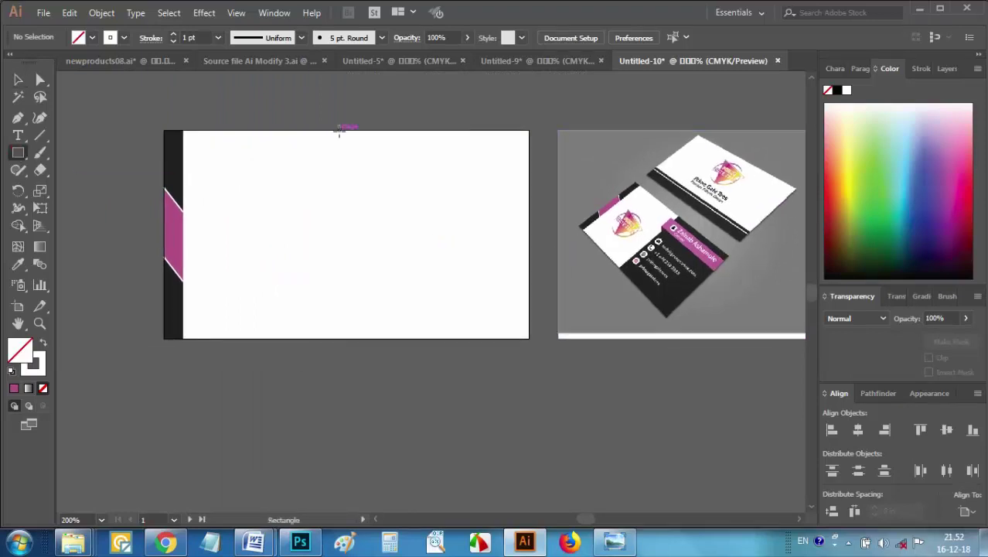
pyautogui.moveTo(339, 132); pyautogui.dragTo(528, 338)
pyautogui.click(18, 265)
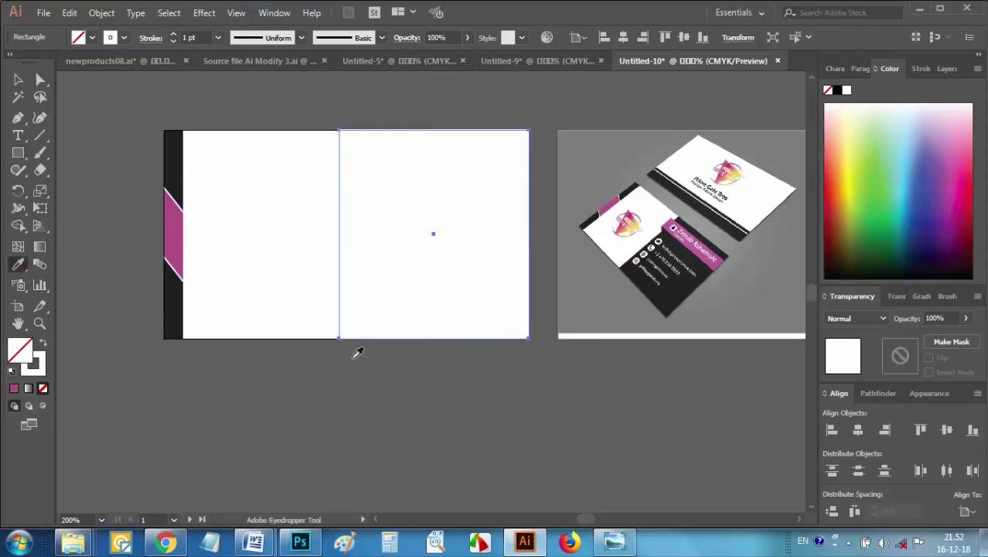
pyautogui.click(669, 280)
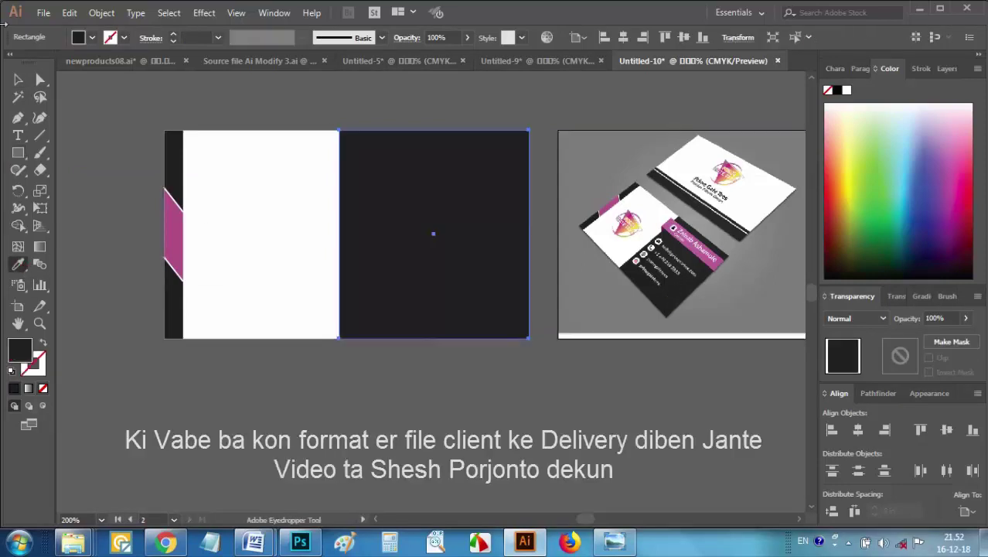
pyautogui.click(18, 79)
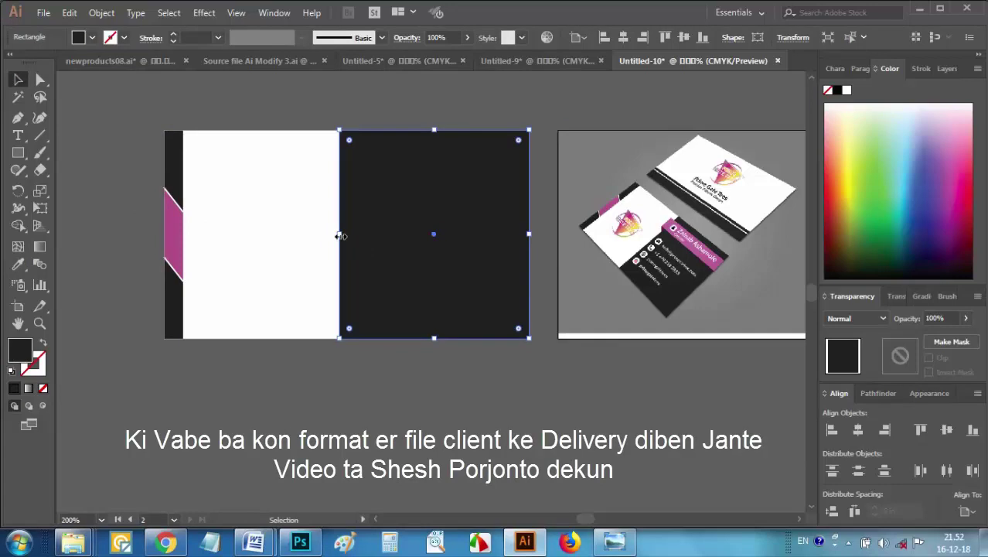
pyautogui.moveTo(338, 236); pyautogui.dragTo(332, 236)
pyautogui.click(280, 245)
pyautogui.moveTo(430, 219); pyautogui.dragTo(399, 218)
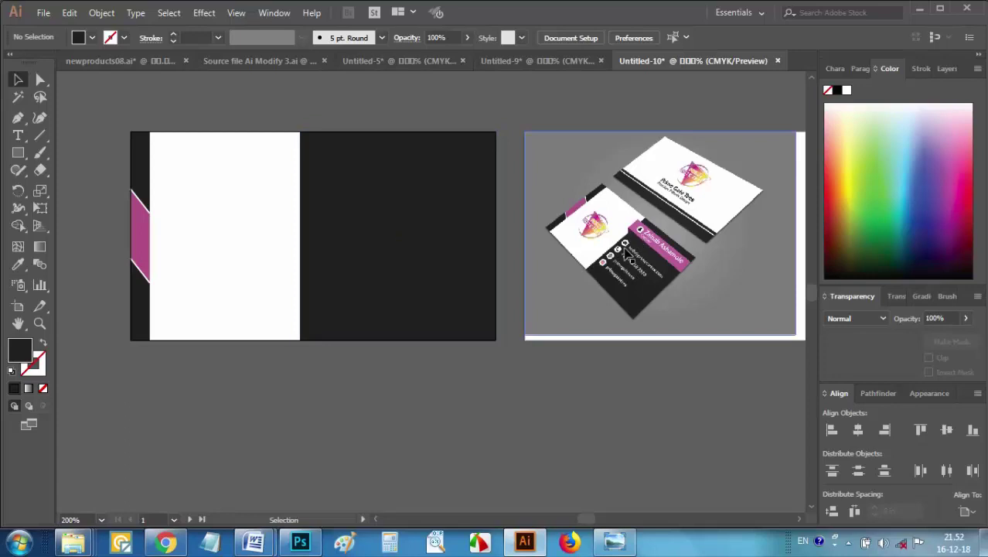
# Step: Inspect the mockup, then draw a thin bar across the top of the dark panel
pyautogui.scroll(3, 630, 259)
pyautogui.scroll(1, 625, 254)
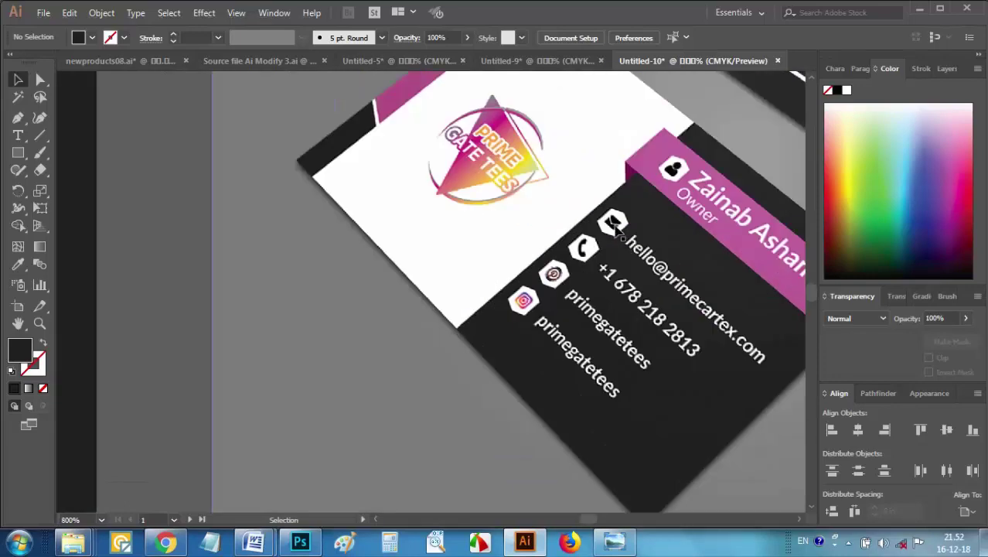
pyautogui.scroll(-3, 616, 224)
pyautogui.scroll(-2, 607, 226)
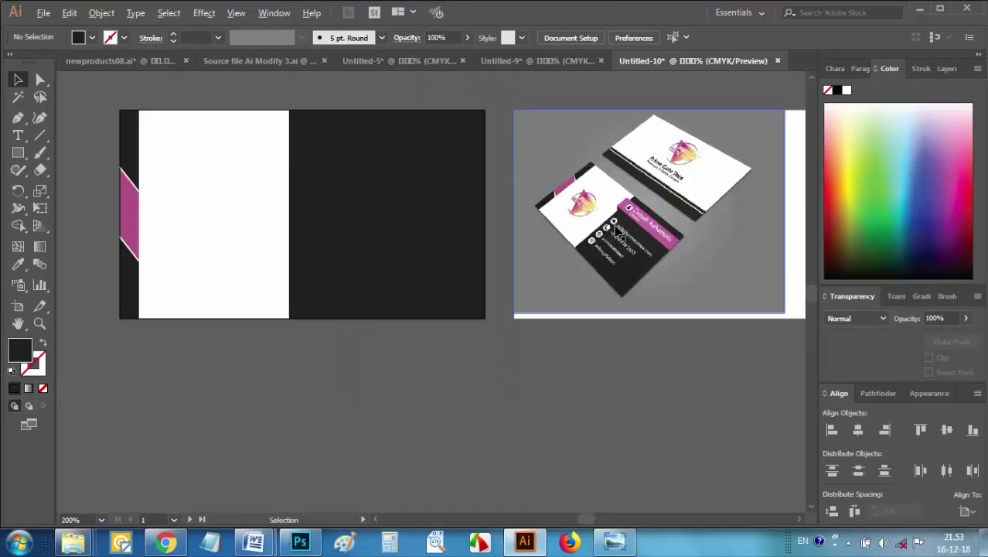
pyautogui.scroll(3, 596, 229)
pyautogui.scroll(-1, 595, 230)
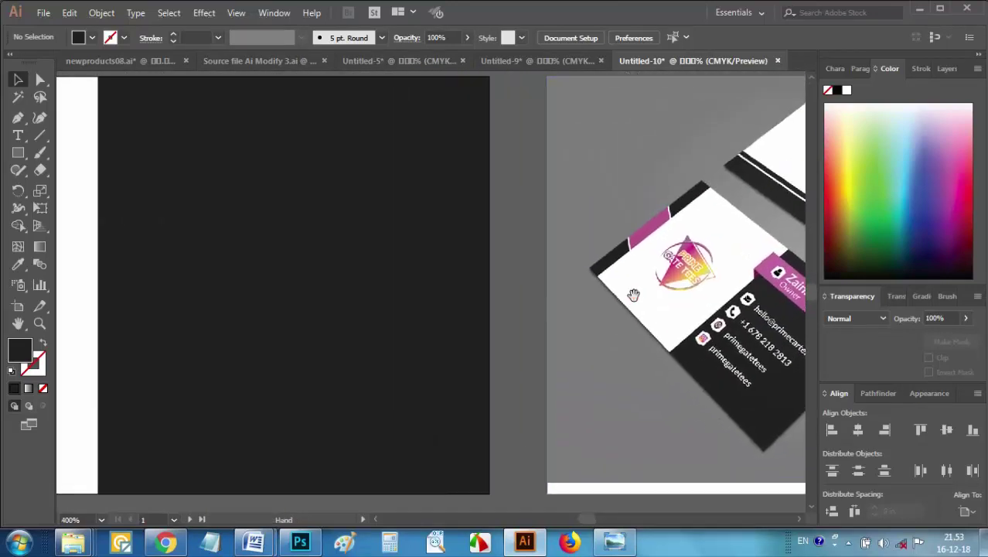
pyautogui.hscroll(-5, 580, 247)
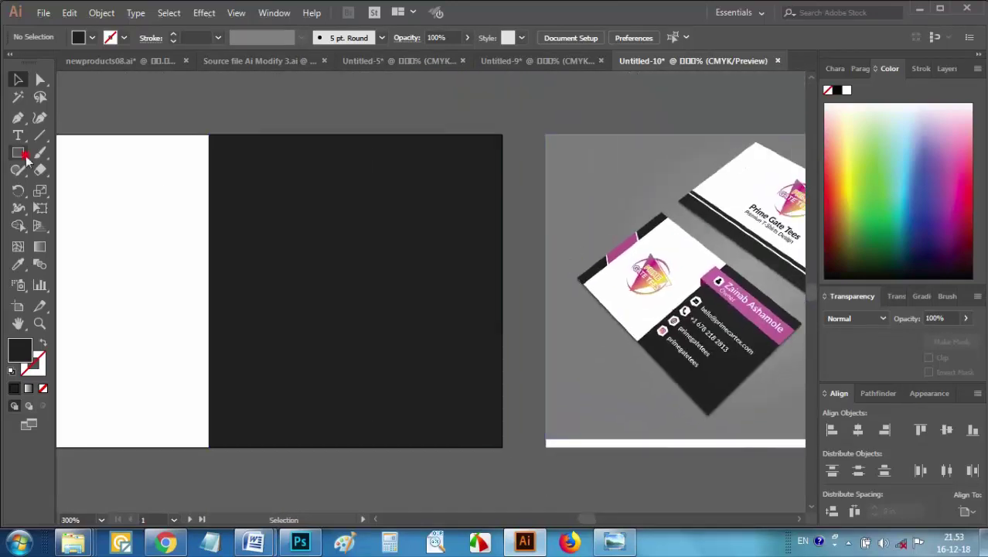
pyautogui.click(18, 152)
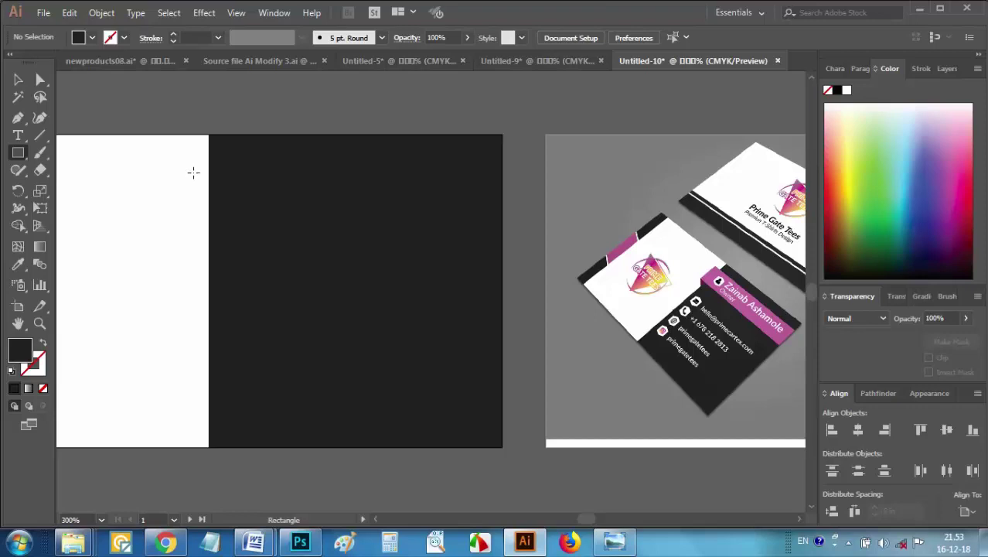
pyautogui.moveTo(193, 172); pyautogui.dragTo(502, 202)
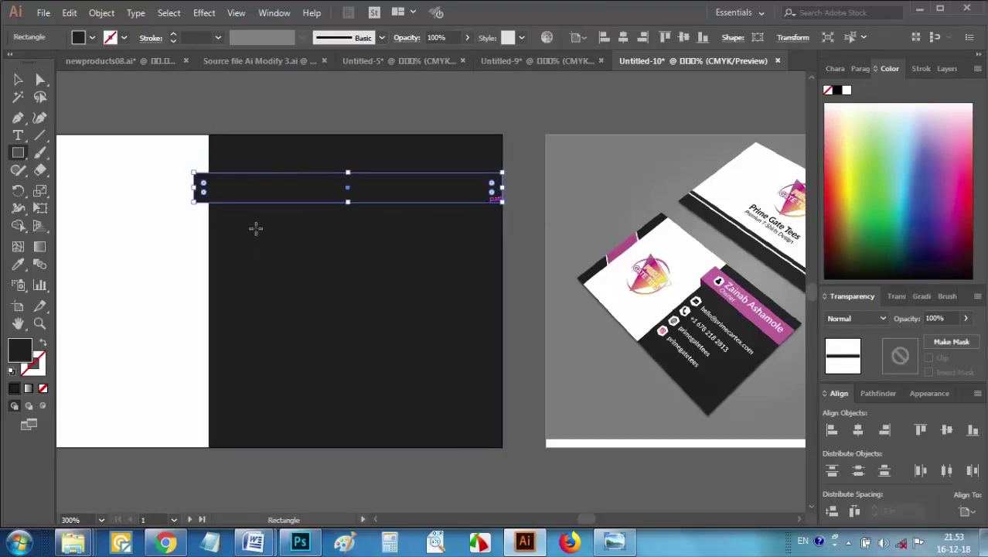
# Step: Fill the bar with the mockup's magenta using the Eyedropper
pyautogui.click(18, 264)
pyautogui.click(713, 271)
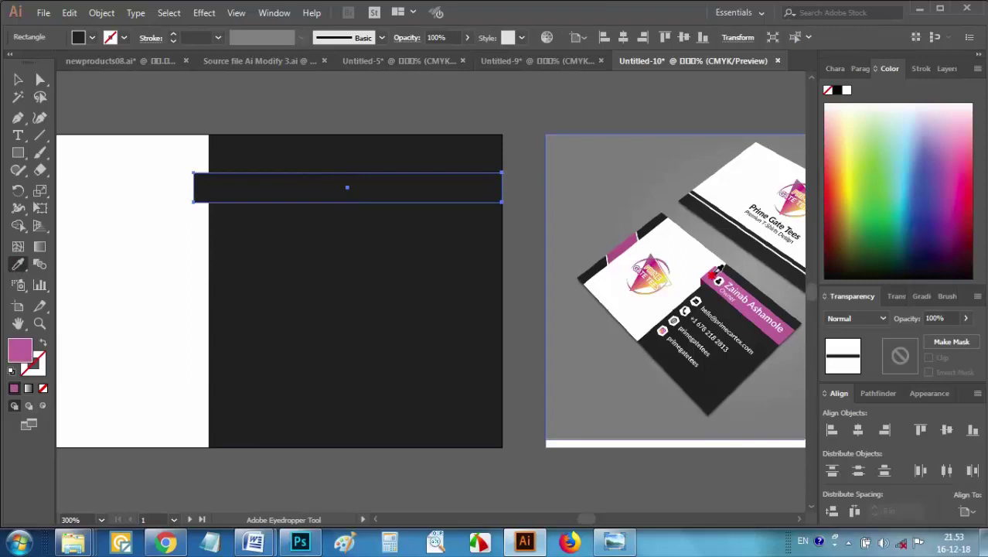
pyautogui.click(17, 79)
pyautogui.click(92, 165)
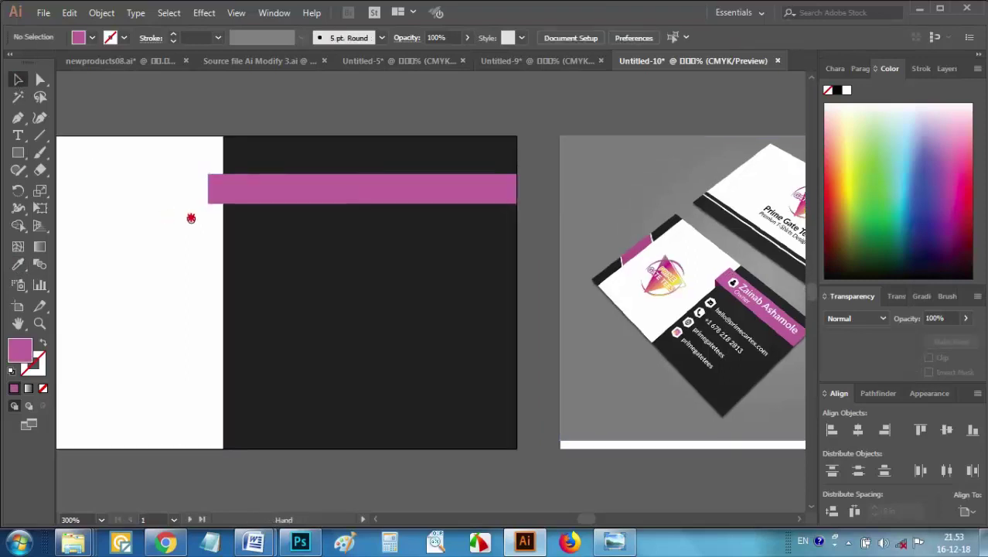
pyautogui.scroll(3, 739, 290)
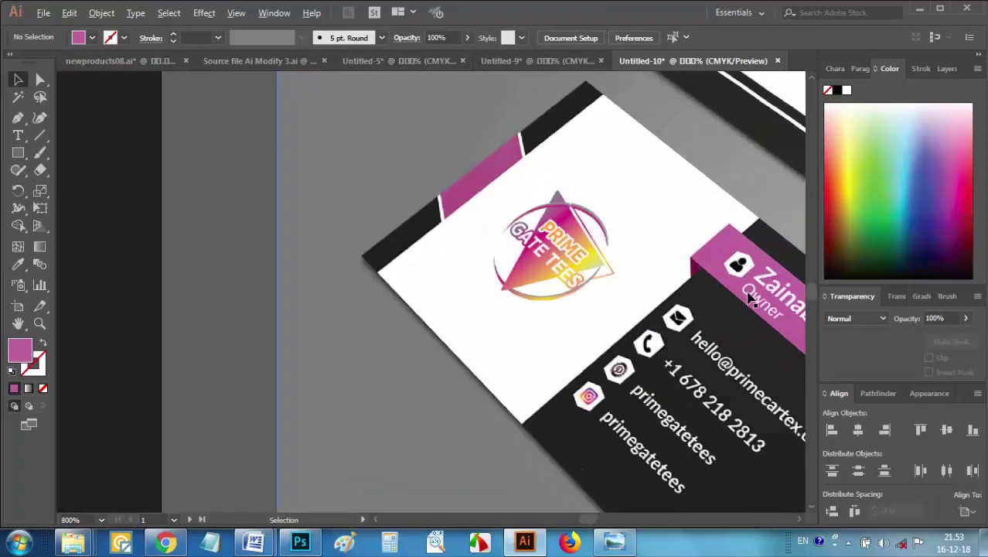
pyautogui.scroll(-3, 694, 280)
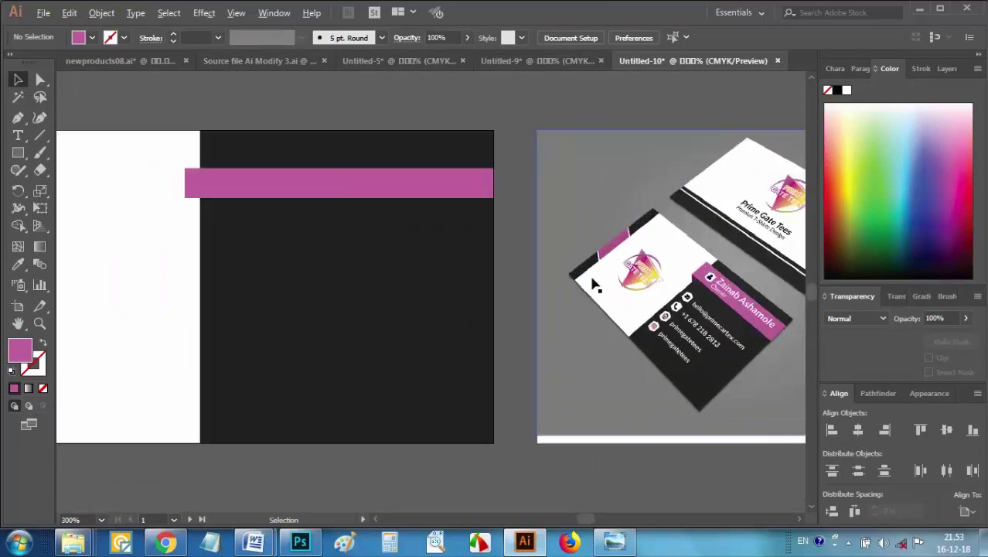
pyautogui.moveTo(573, 293)
pyautogui.mouseDown()
pyautogui.moveTo(606, 302)
pyautogui.moveTo(580, 308)
pyautogui.mouseUp()
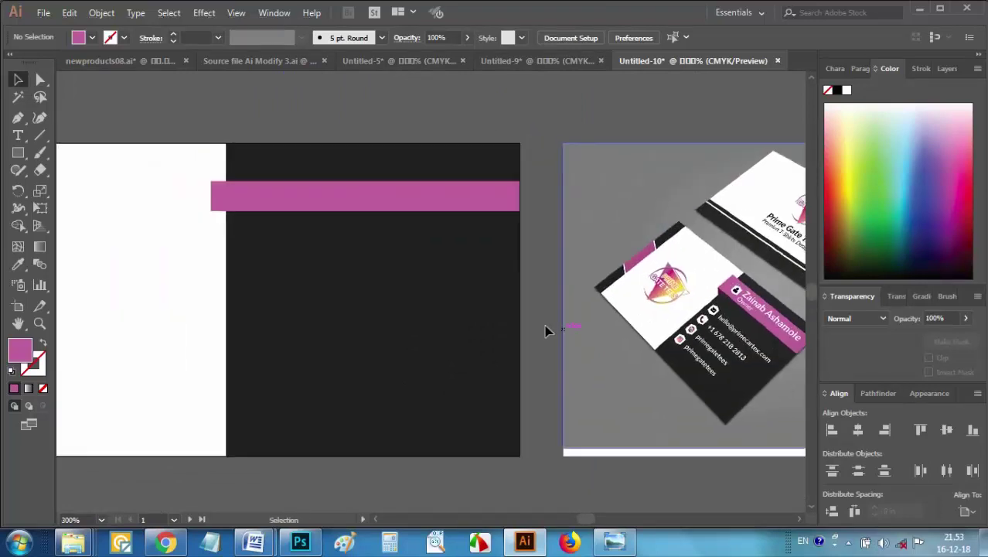
# Step: Place white Lorem ipsum placeholder text on the dark panel
pyautogui.click(19, 141)
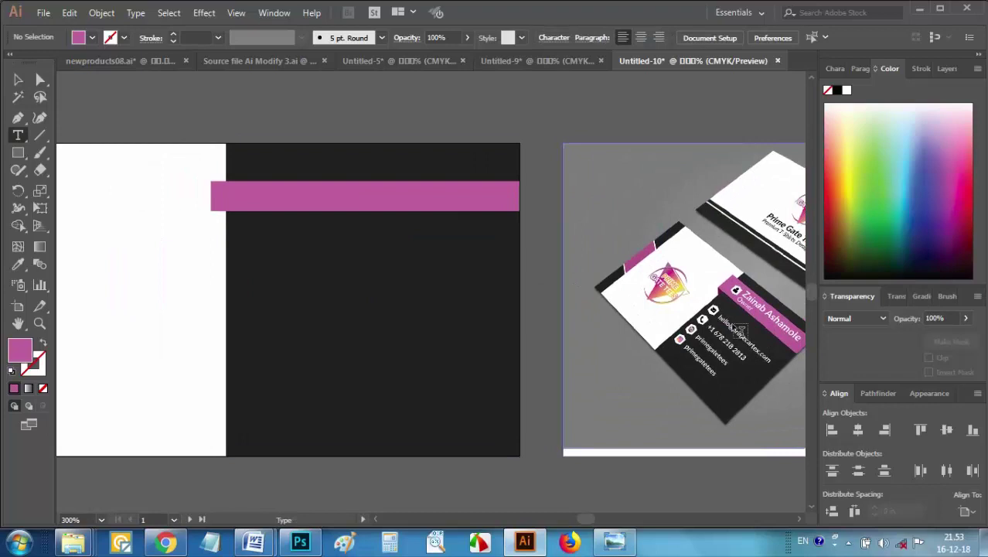
pyautogui.click(308, 280)
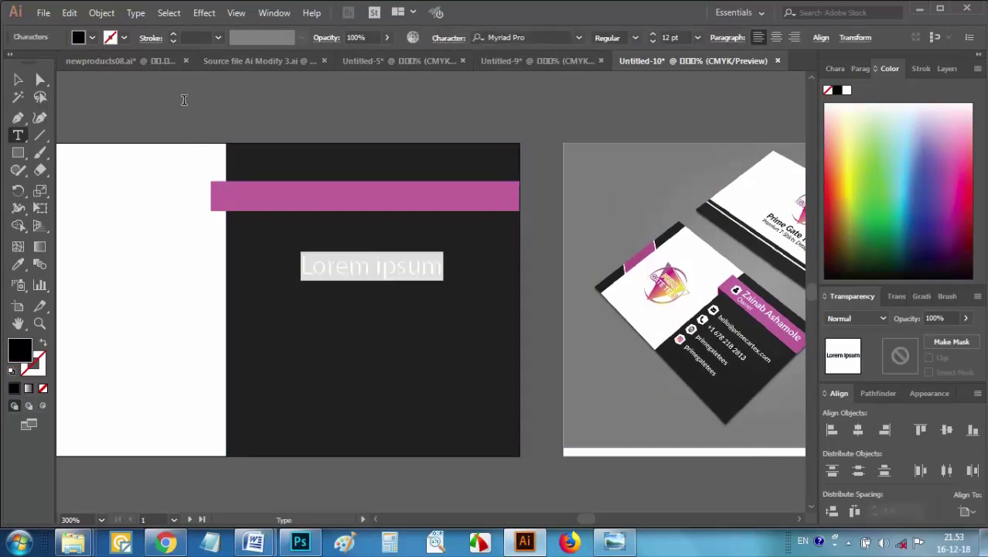
pyautogui.click(92, 41)
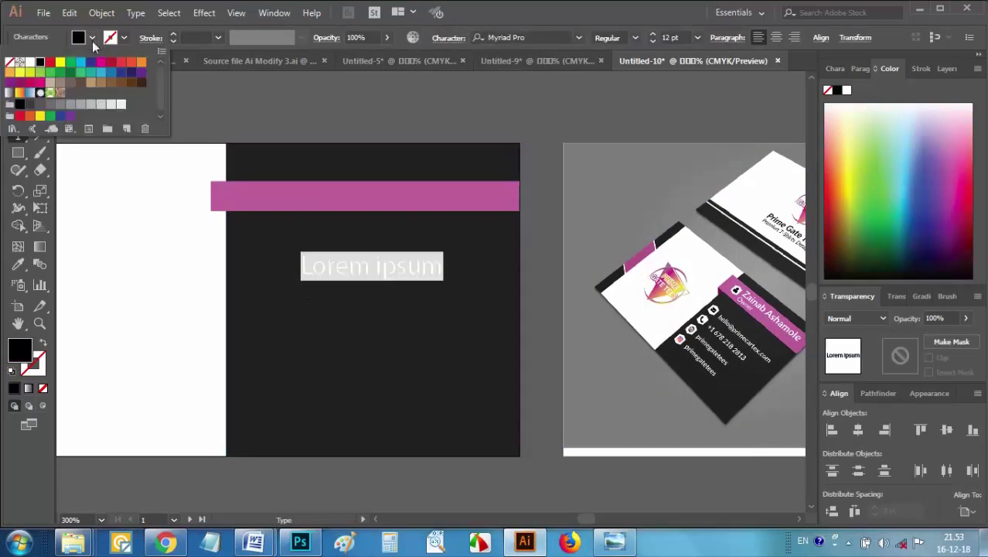
pyautogui.click(29, 62)
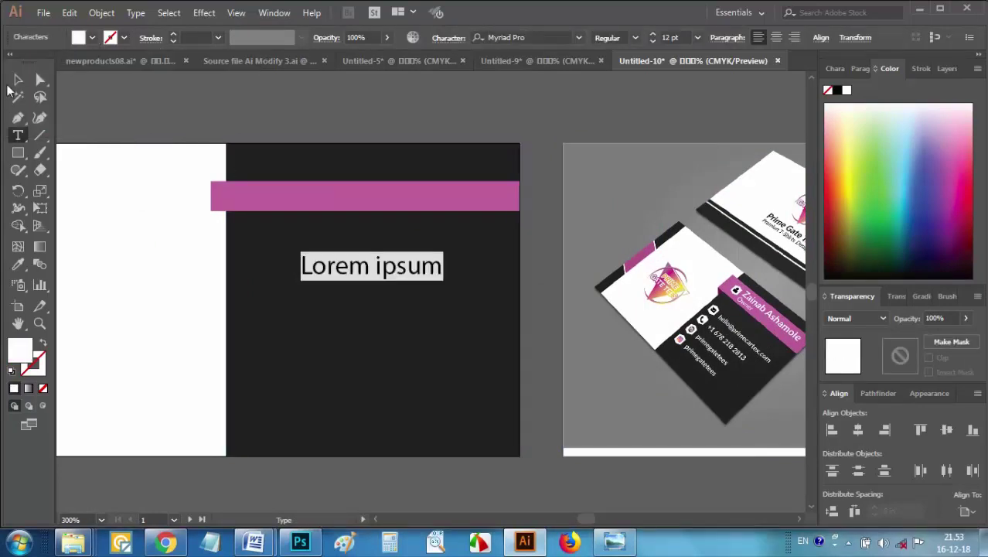
pyautogui.click(17, 81)
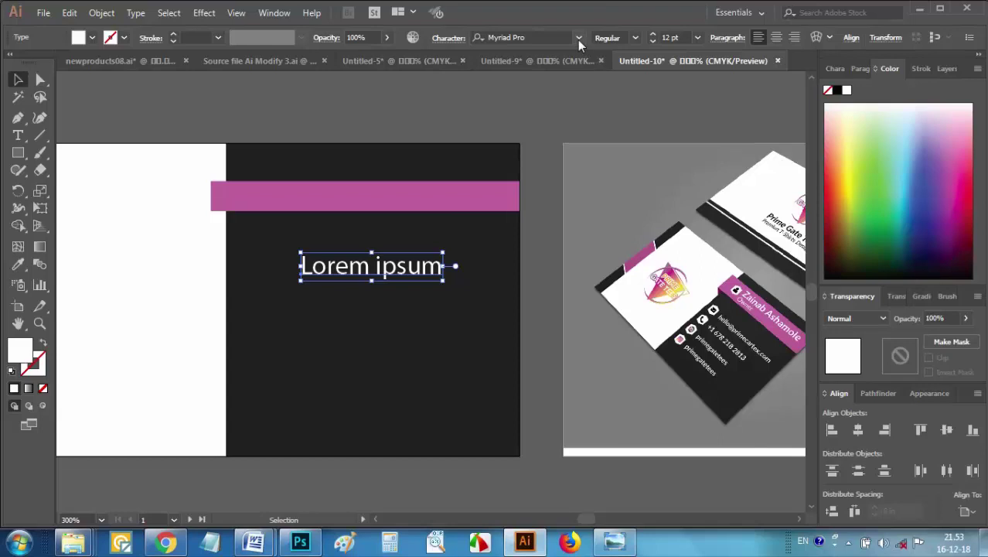
# Step: Set the text to Lato Regular at 8 pt
pyautogui.click(578, 37)
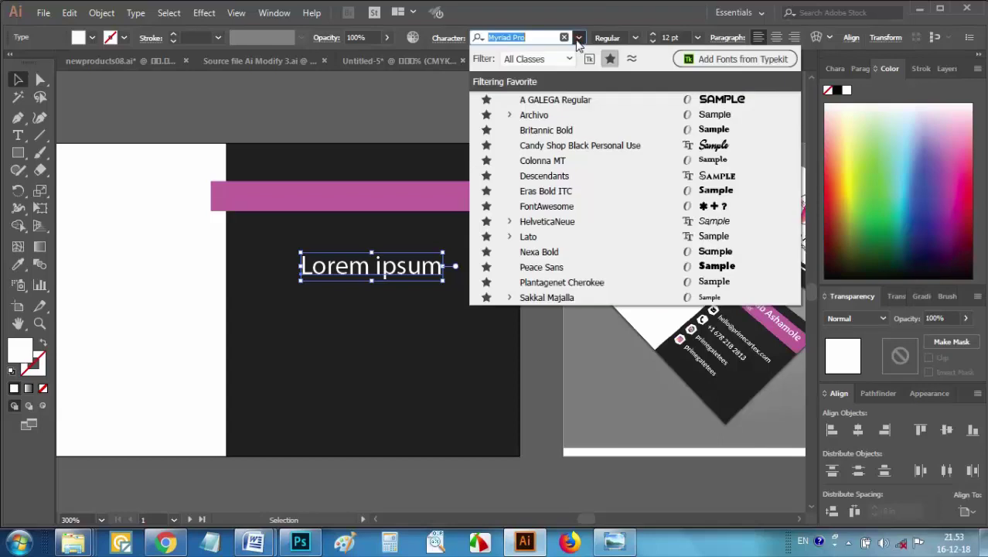
pyautogui.click(539, 241)
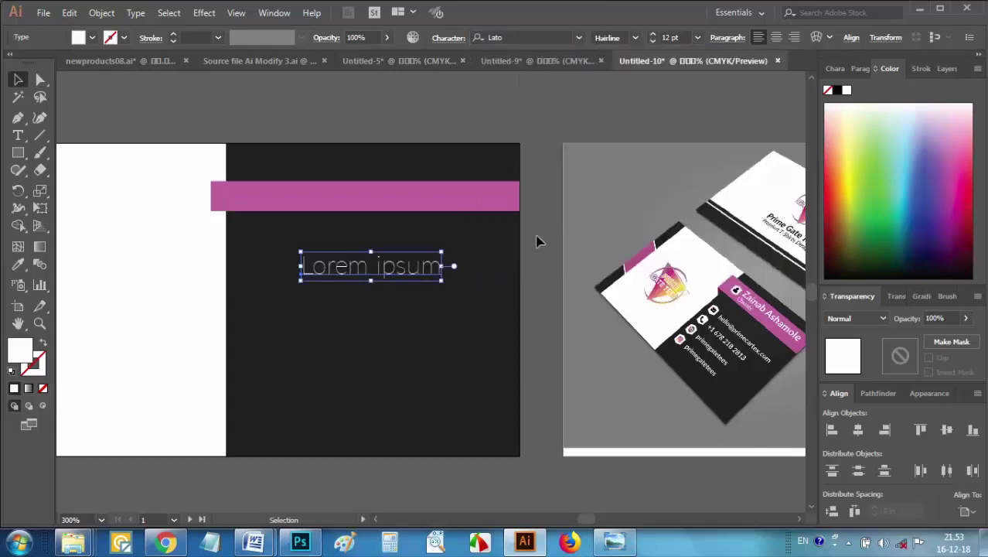
pyautogui.click(631, 41)
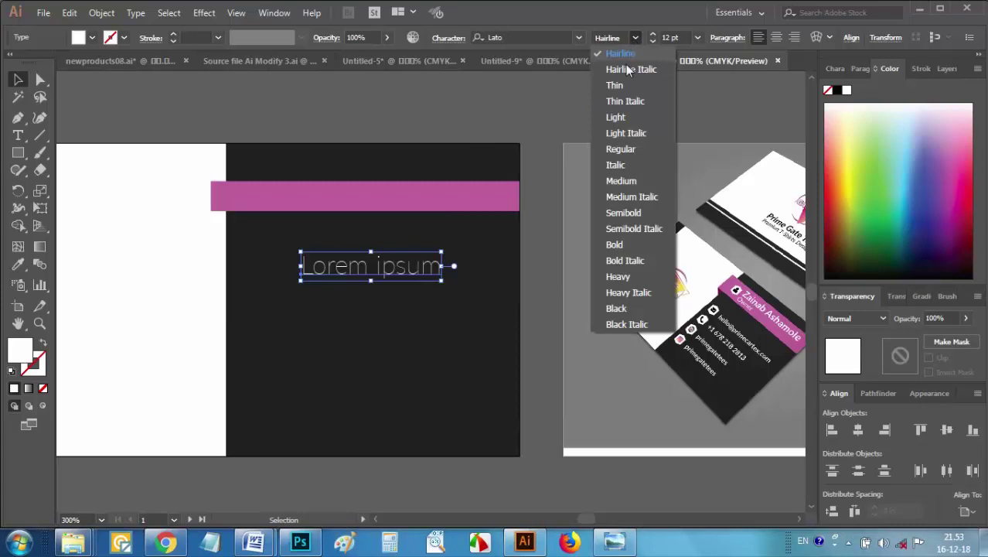
pyautogui.click(628, 149)
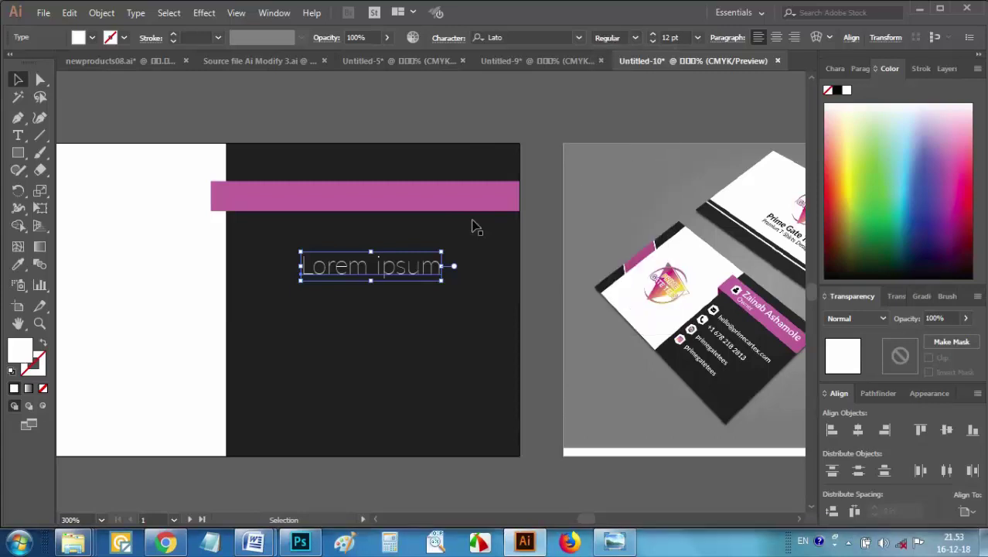
pyautogui.click(651, 42)
pyautogui.click(651, 41)
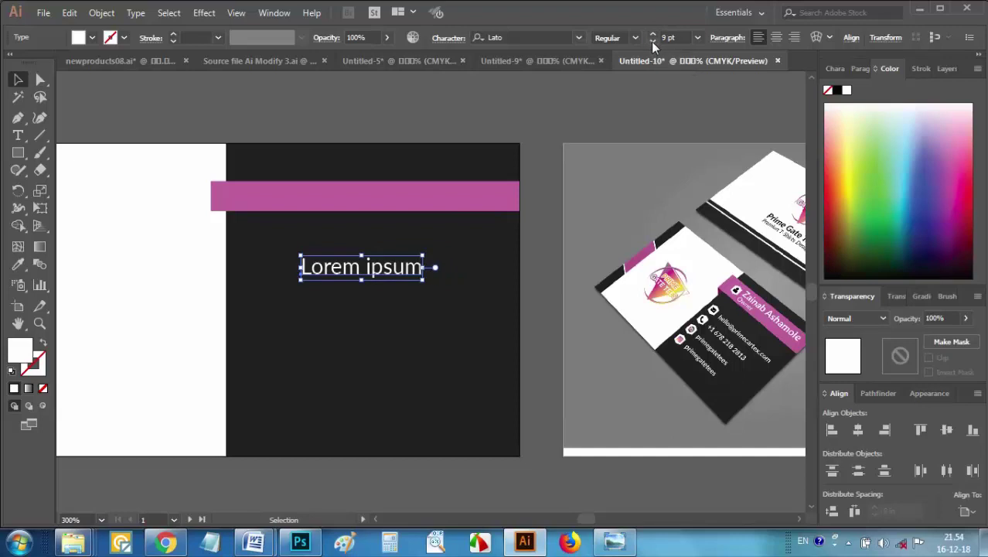
pyautogui.click(651, 41)
pyautogui.click(651, 41)
# Step: Replace the placeholder text with a sample e-mail address
pyautogui.doubleClick(367, 278)
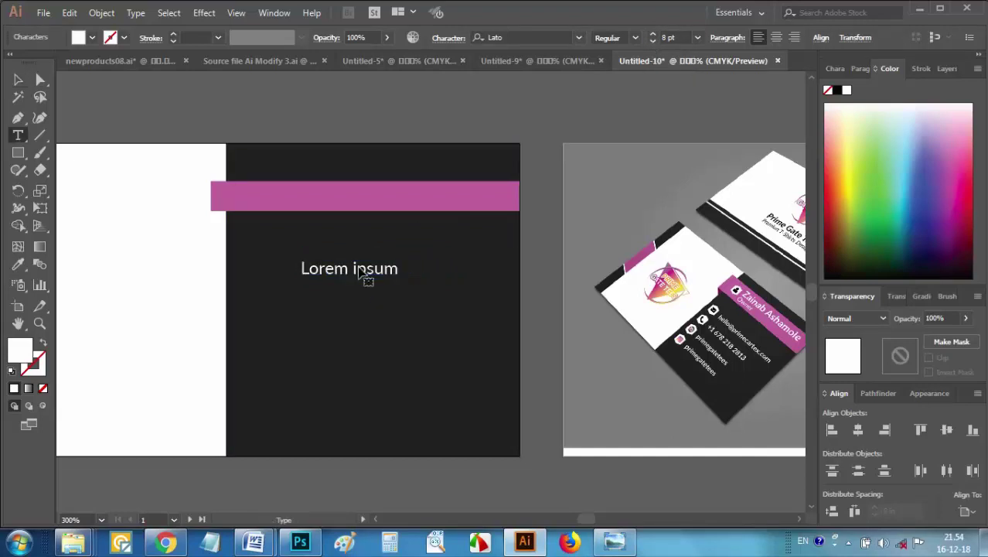
pyautogui.moveTo(424, 271); pyautogui.dragTo(270, 268)
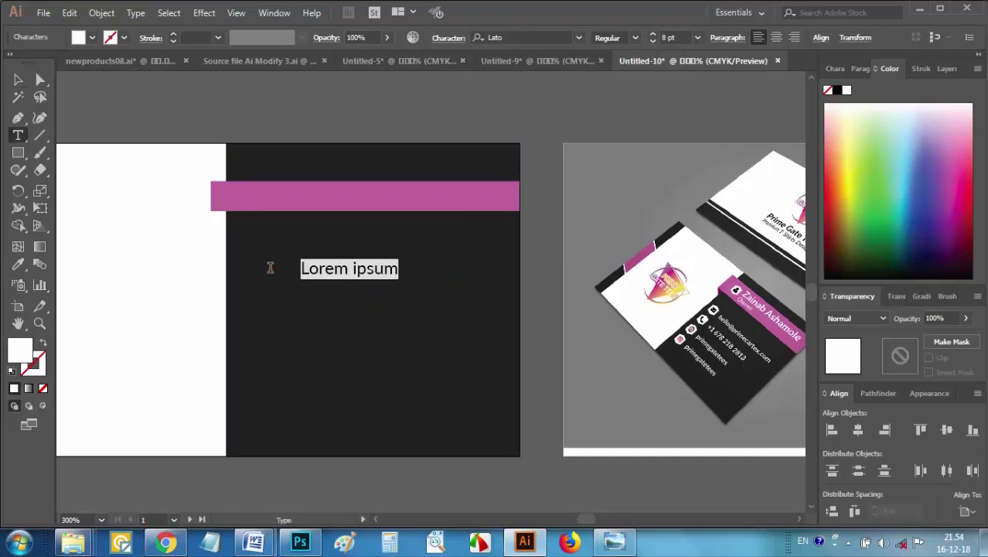
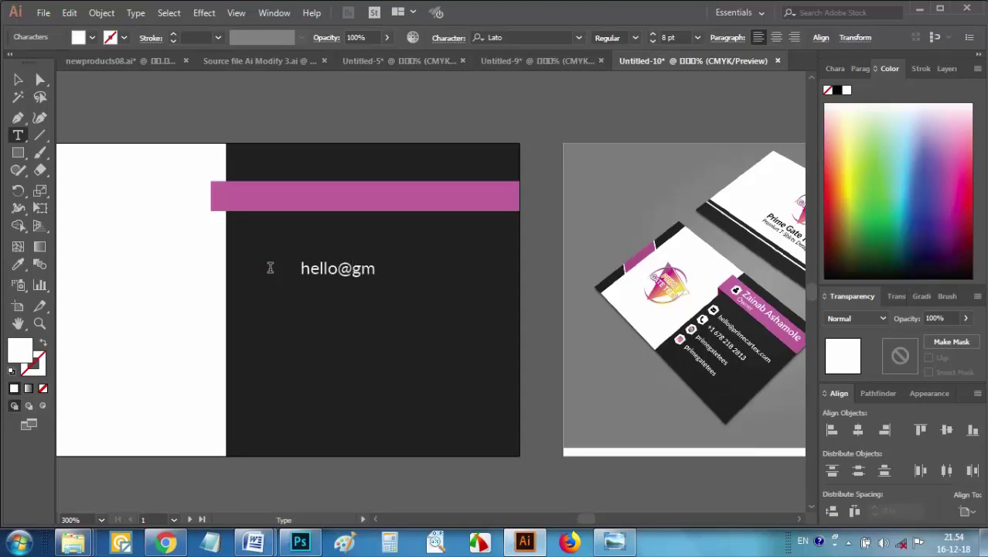
pyautogui.click(18, 79)
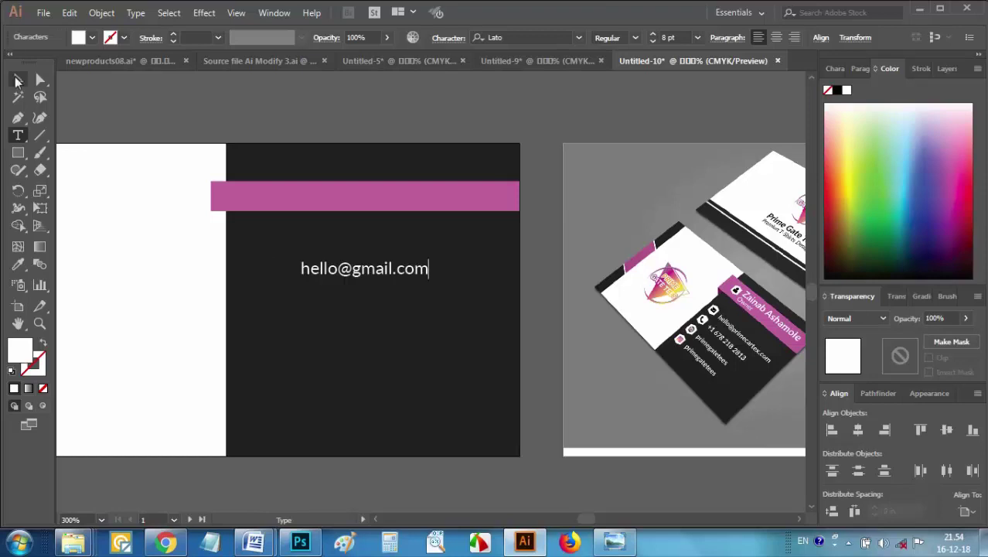
# Step: Alt+Shift-drag the e-mail line down and repeat with Ctrl+D for four evenly spaced lines
pyautogui.click(243, 116)
pyautogui.moveTo(331, 283); pyautogui.dragTo(331, 304)
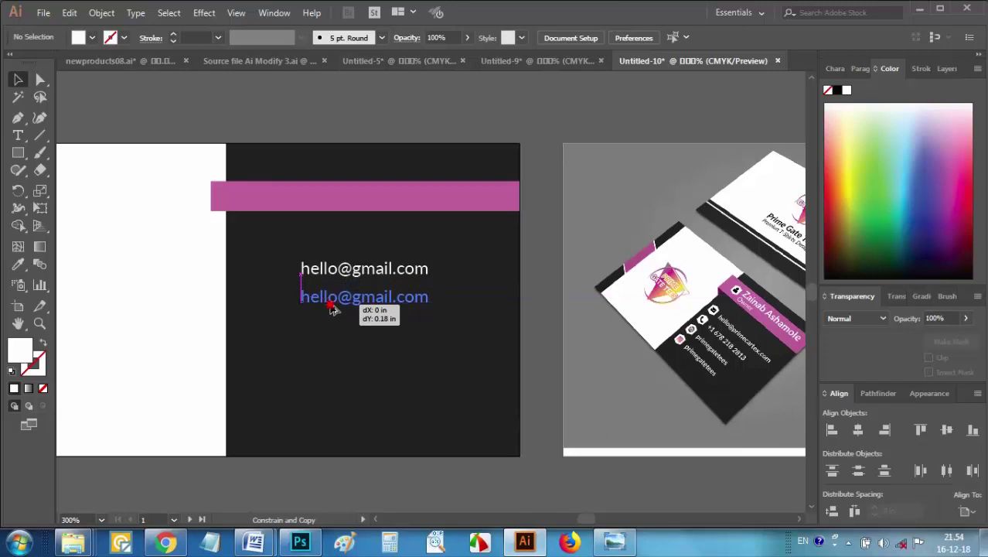
pyautogui.moveTo(331, 304); pyautogui.dragTo(331, 309)
pyautogui.hotkey('ctrl', 'd')
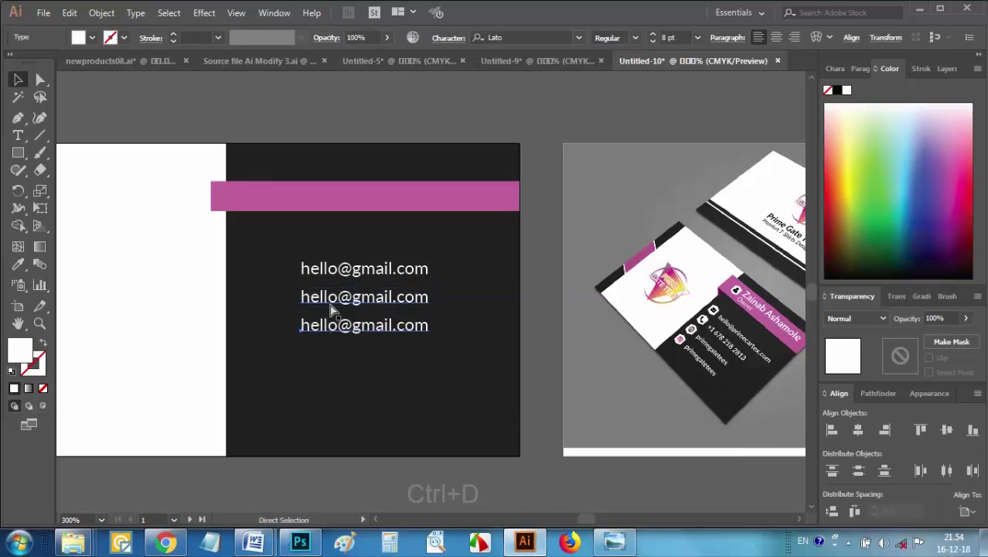
pyautogui.hotkey('ctrl', 'd')
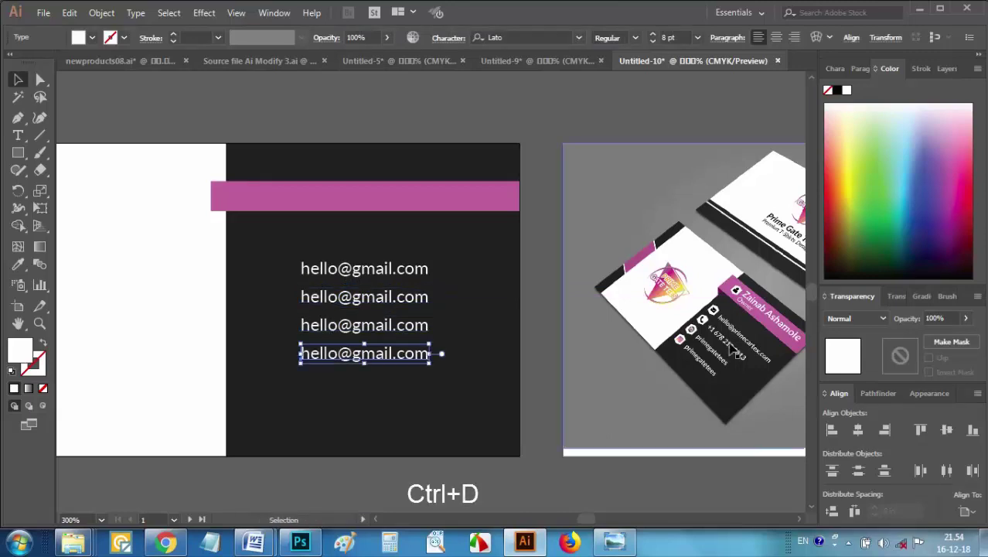
pyautogui.doubleClick(337, 296)
# Step: Retype the lower three lines as the phone number, pinterest and igpinterested
pyautogui.moveTo(294, 297); pyautogui.dragTo(482, 294)
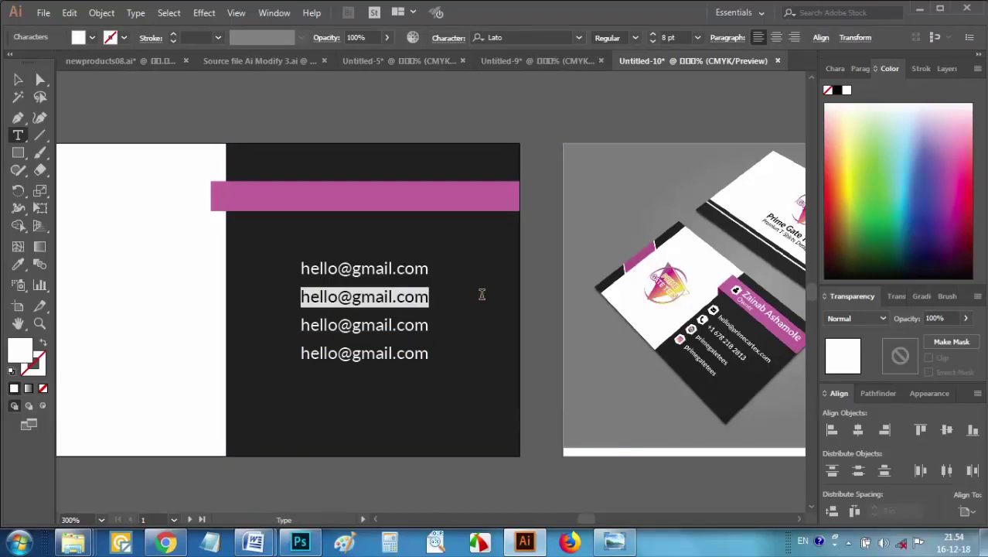
pyautogui.write('+9')
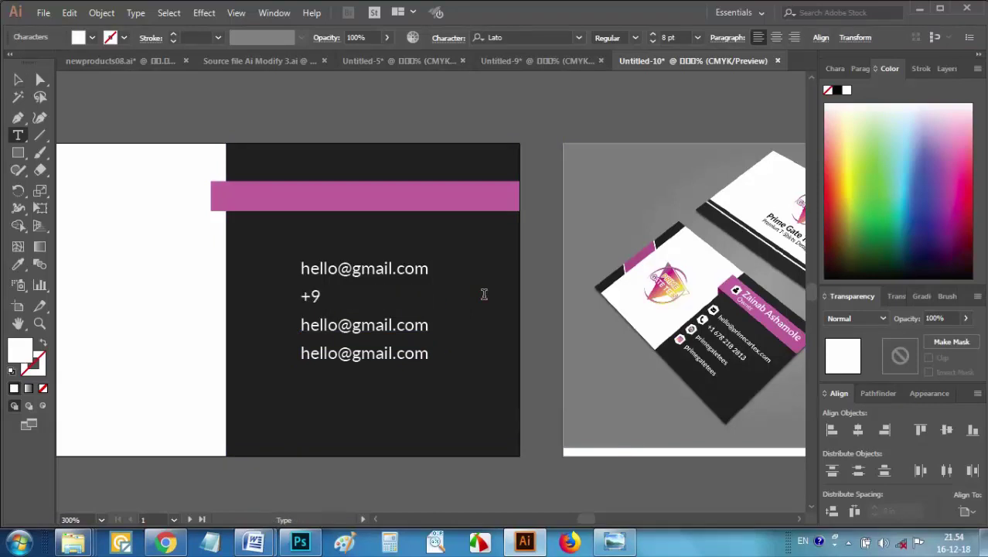
pyautogui.write('86 645')
pyautogui.write(' 354')
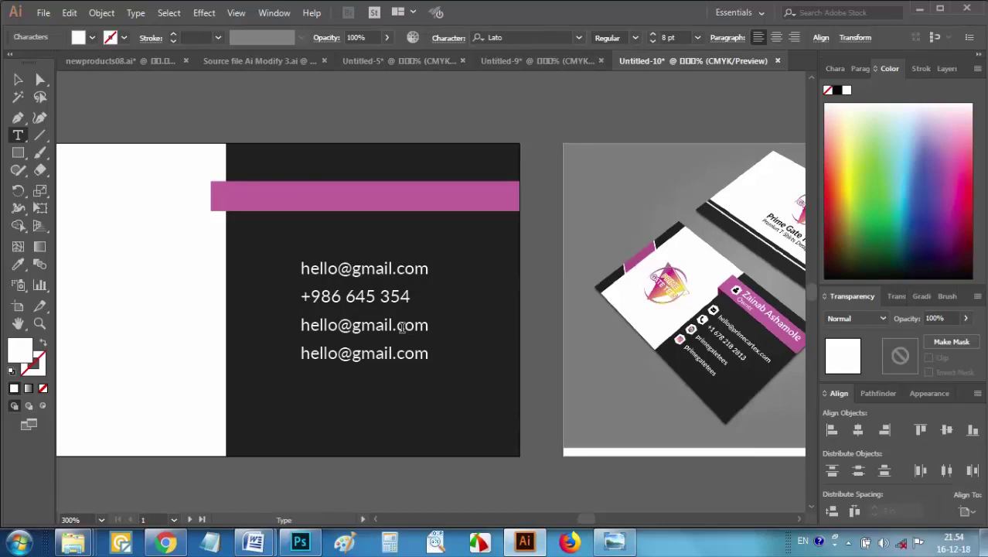
pyautogui.moveTo(300, 325); pyautogui.dragTo(457, 330)
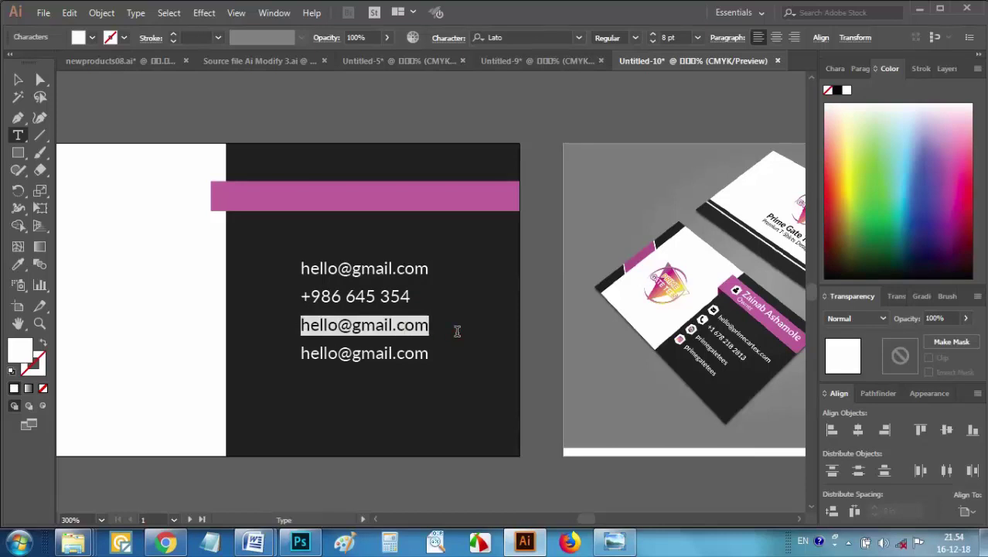
pyautogui.write('pinterest')
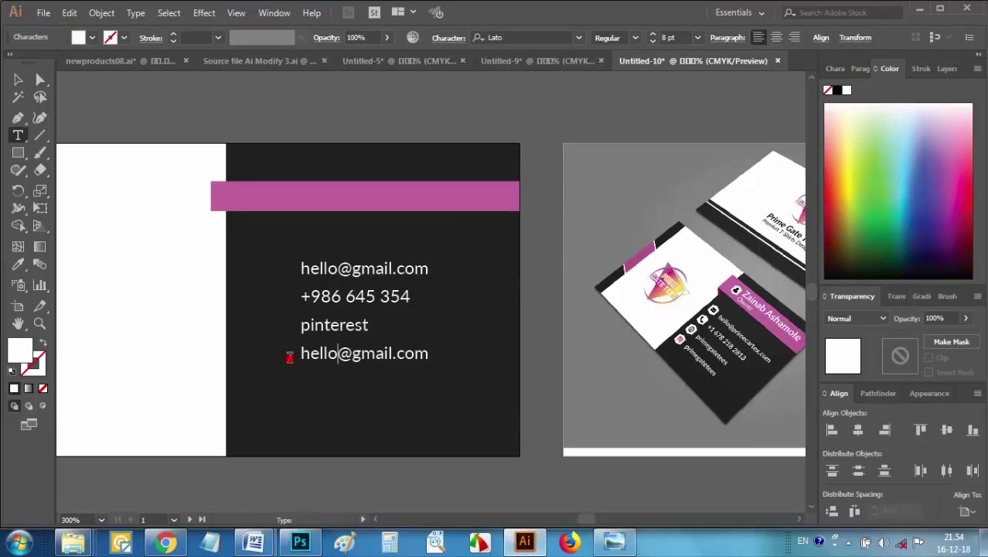
pyautogui.moveTo(290, 356); pyautogui.dragTo(516, 355)
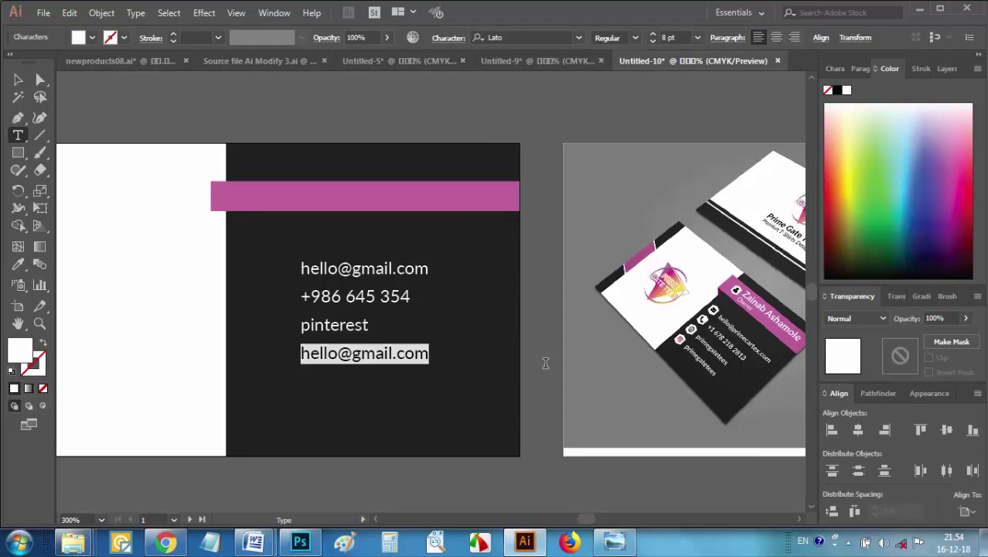
pyautogui.write('ig')
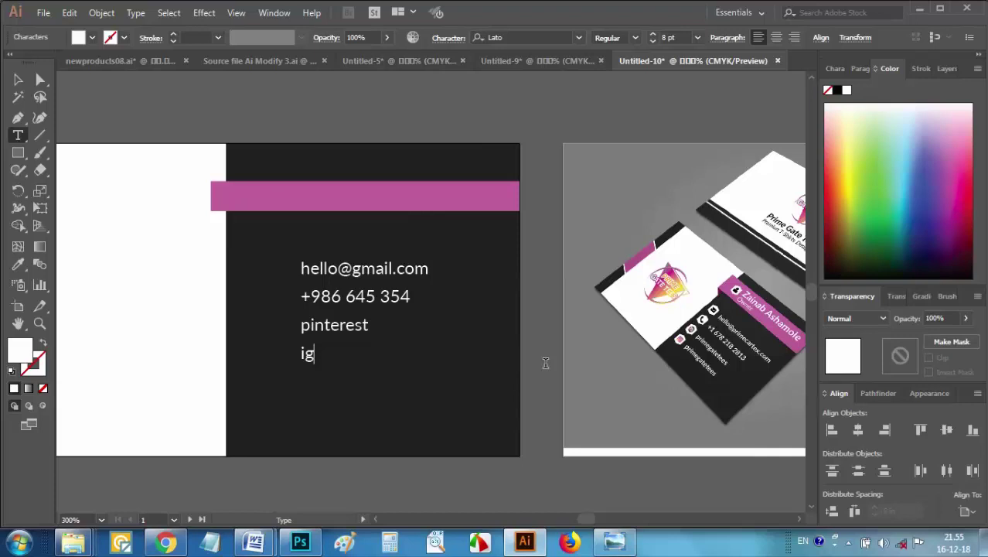
pyautogui.write('pinterested')
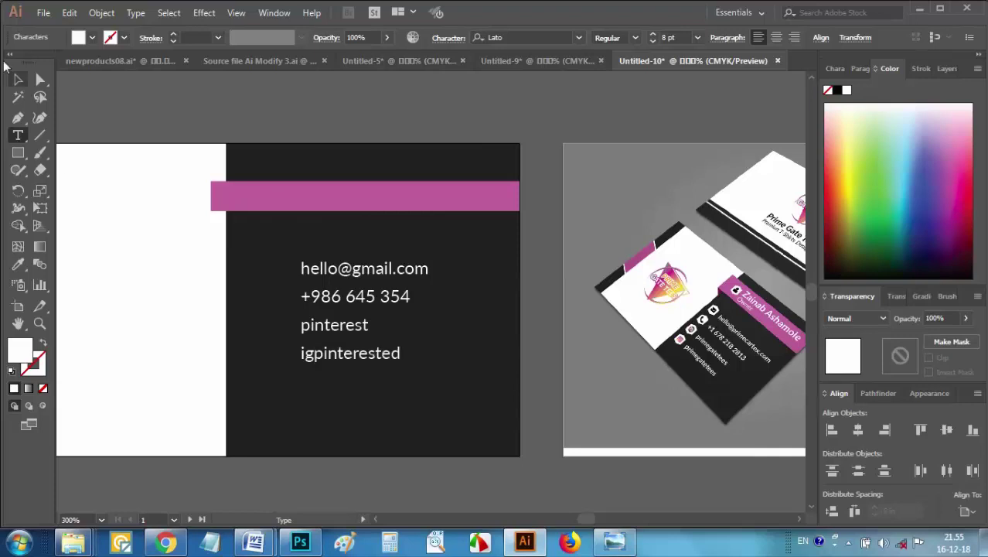
pyautogui.click(17, 79)
pyautogui.moveTo(136, 128); pyautogui.dragTo(207, 127)
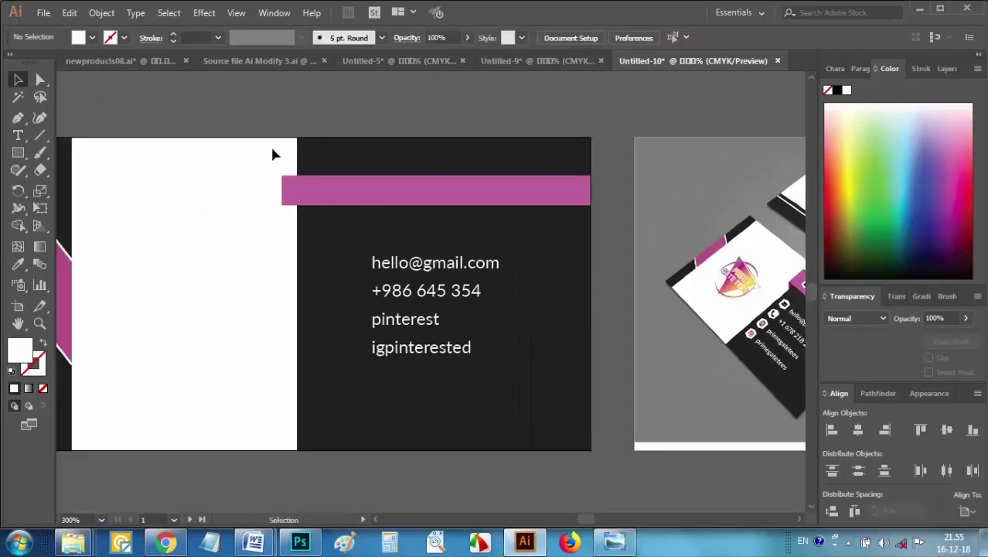
pyautogui.click(421, 301)
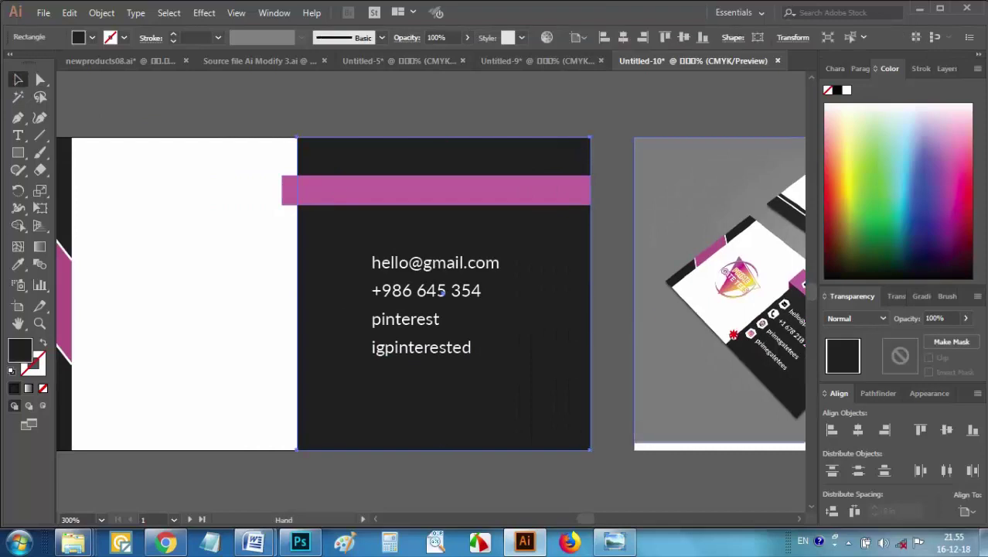
pyautogui.hscroll(2, 641, 329)
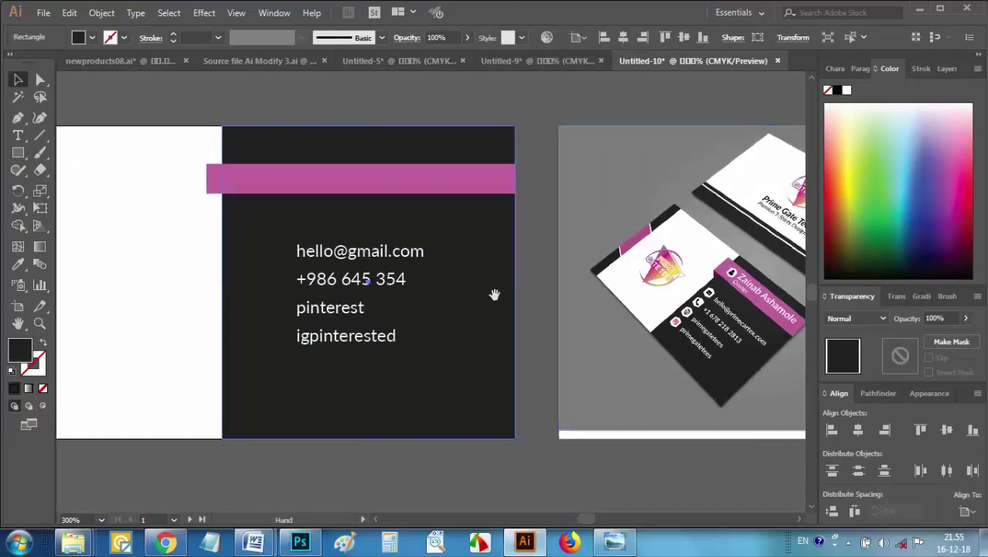
pyautogui.hscroll(-1, 494, 291)
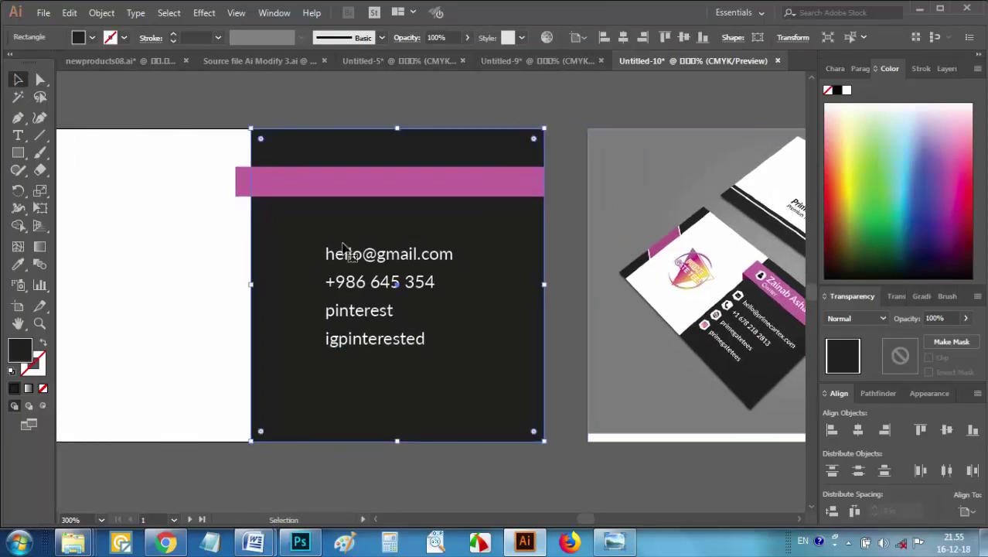
pyautogui.click(171, 214)
# Step: Drag the PRIME GATE TEES logo from Untitled-9 onto the card's white side in Untitled-10
pyautogui.click(509, 64)
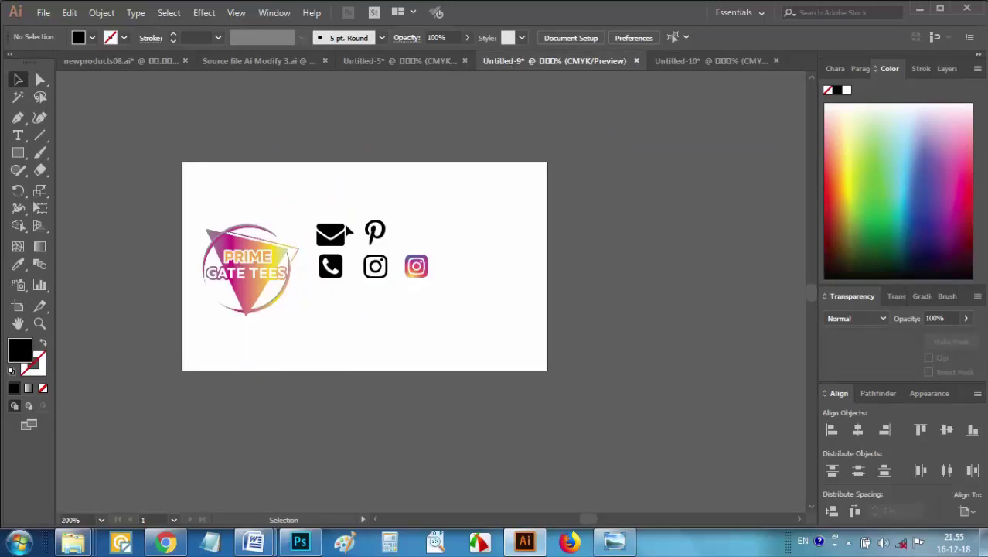
pyautogui.moveTo(239, 279); pyautogui.dragTo(671, 62)
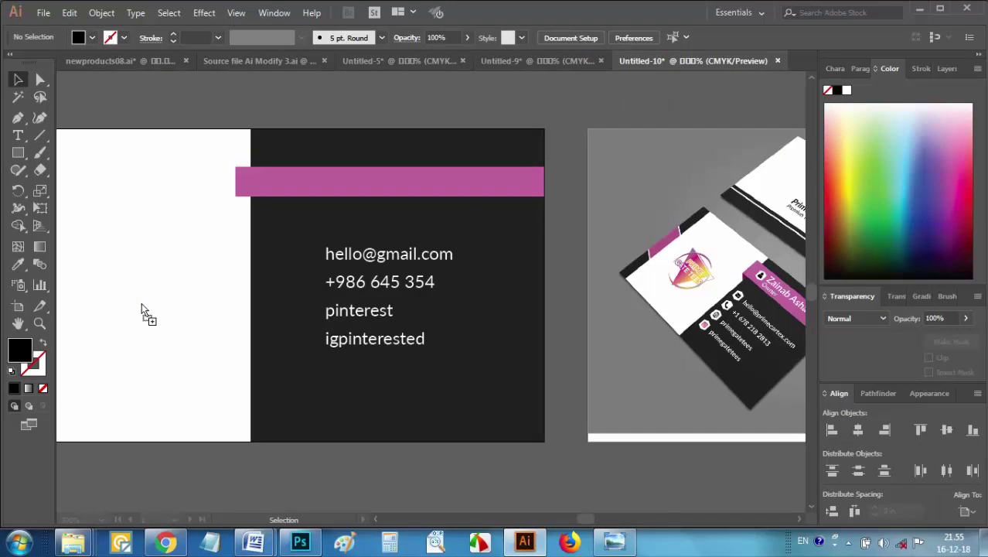
pyautogui.moveTo(672, 61); pyautogui.dragTo(143, 309)
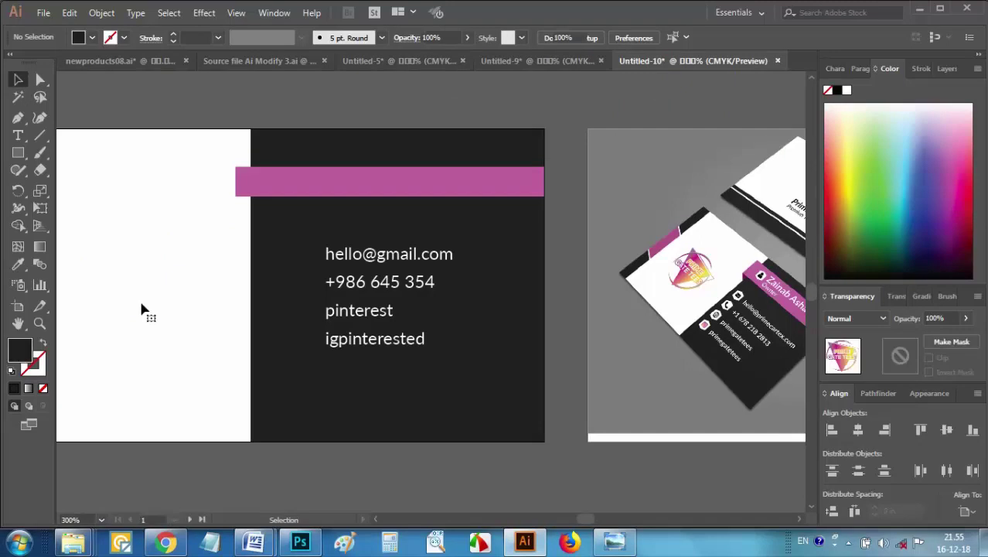
pyautogui.hscroll(-5, 193, 309)
pyautogui.moveTo(389, 292); pyautogui.dragTo(369, 293)
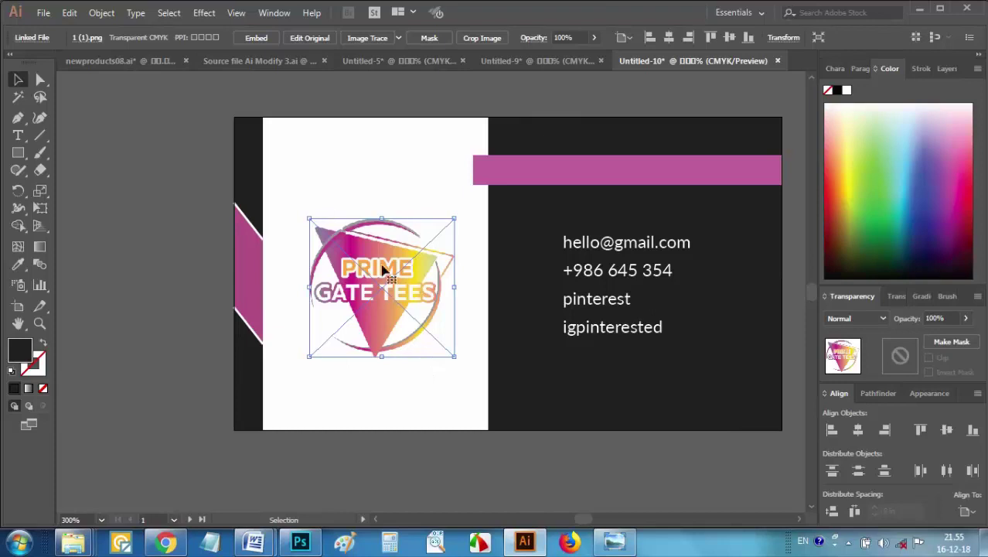
# Step: Embed the linked logo, shrink it and move it lower on the white side
pyautogui.click(256, 37)
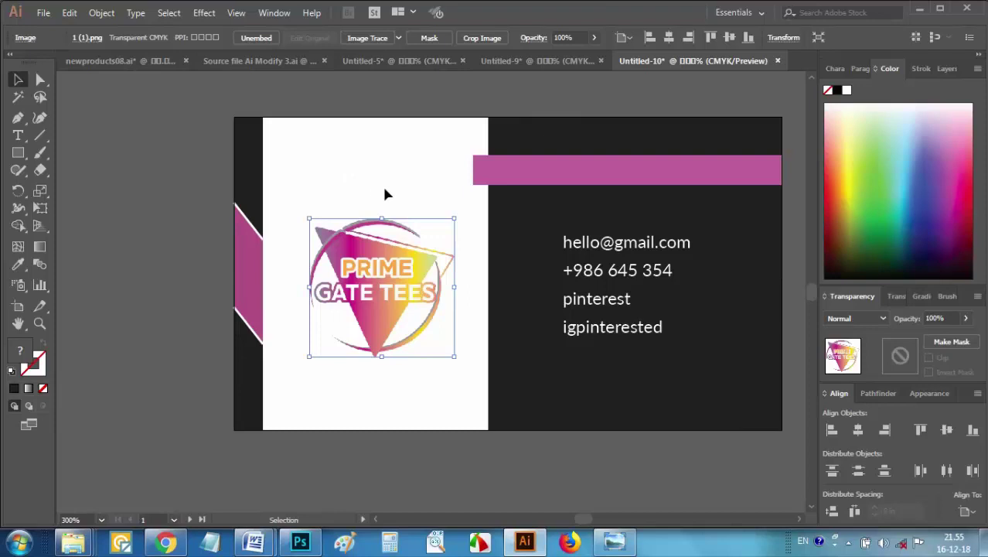
pyautogui.moveTo(421, 188); pyautogui.dragTo(300, 197)
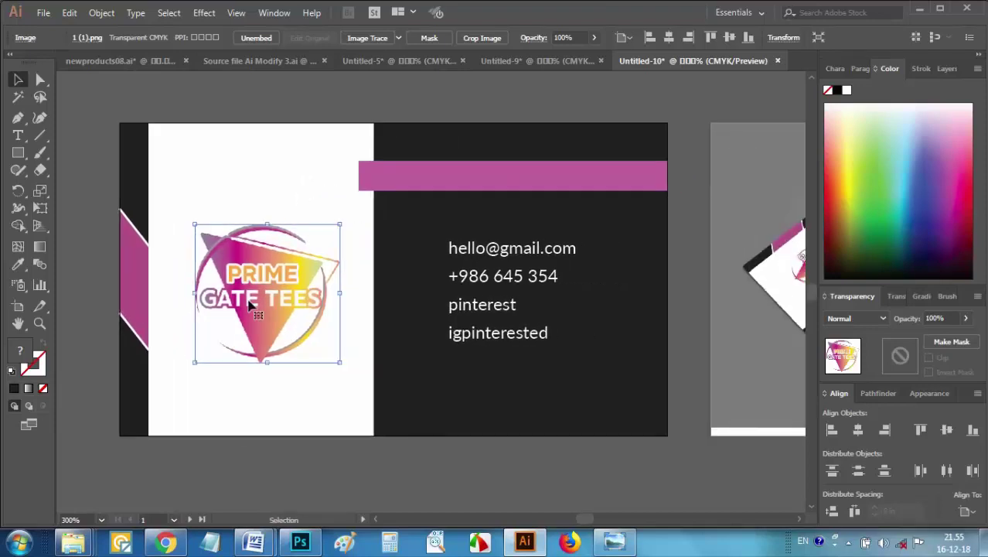
pyautogui.click(258, 173)
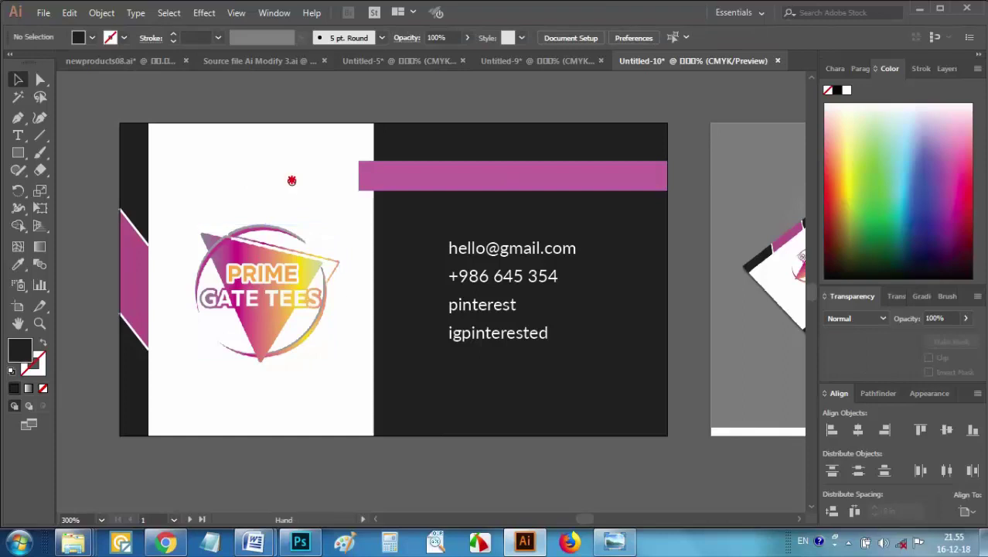
pyautogui.moveTo(291, 179); pyautogui.dragTo(209, 169)
pyautogui.click(170, 288)
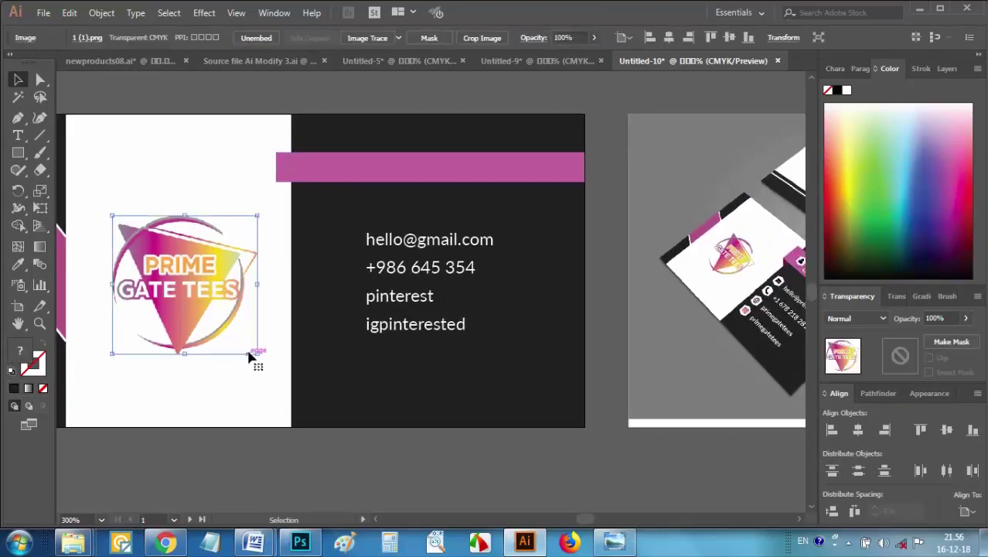
pyautogui.moveTo(256, 352); pyautogui.dragTo(232, 342)
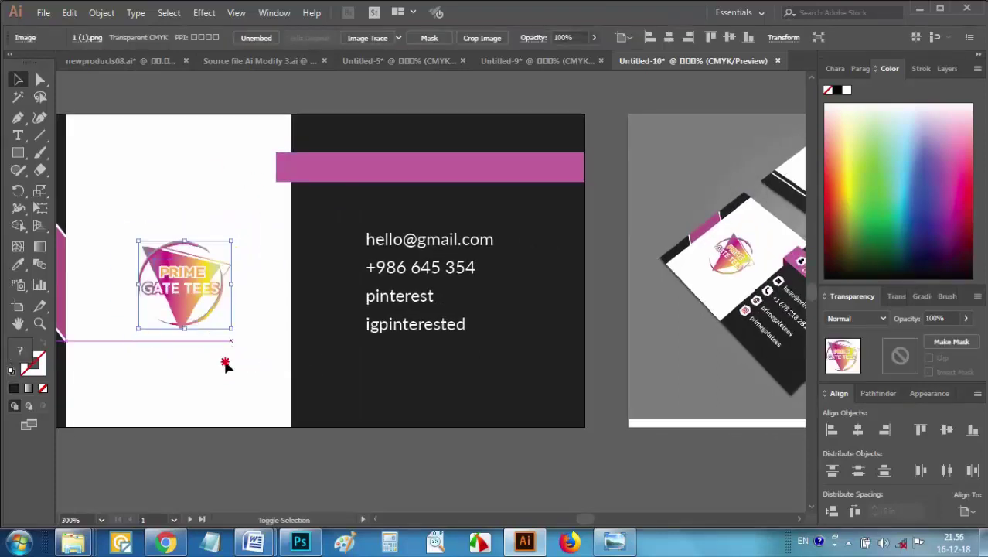
pyautogui.moveTo(154, 257)
pyautogui.mouseDown()
pyautogui.moveTo(288, 252)
pyautogui.moveTo(298, 333)
pyautogui.mouseUp()
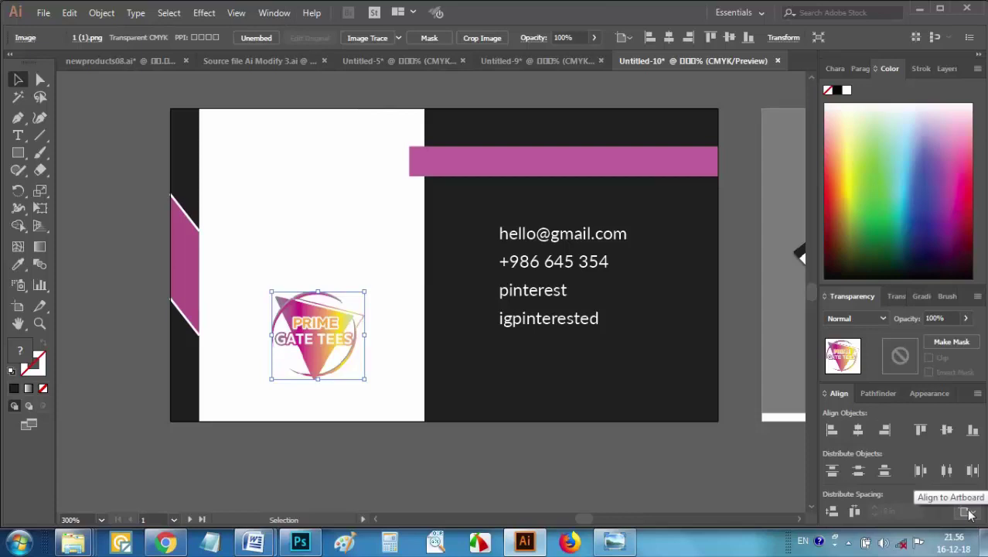
# Step: Vertically centre the logo with Align To set to Artboard
pyautogui.click(979, 396)
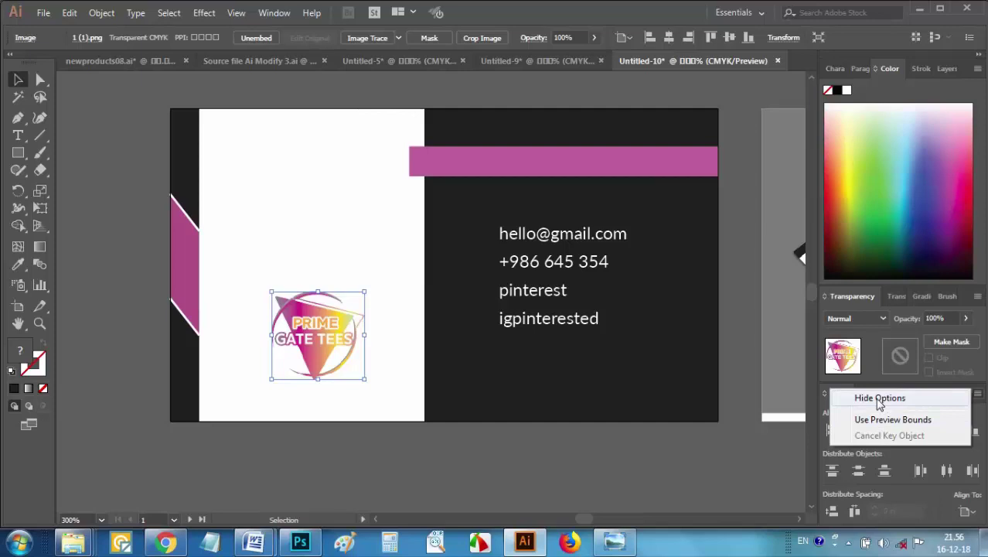
pyautogui.click(966, 511)
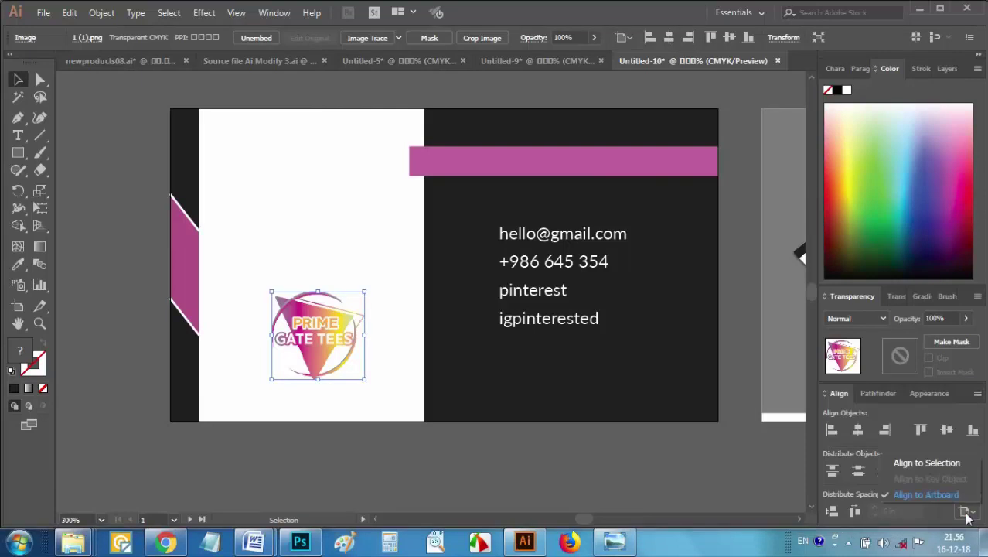
pyautogui.click(914, 495)
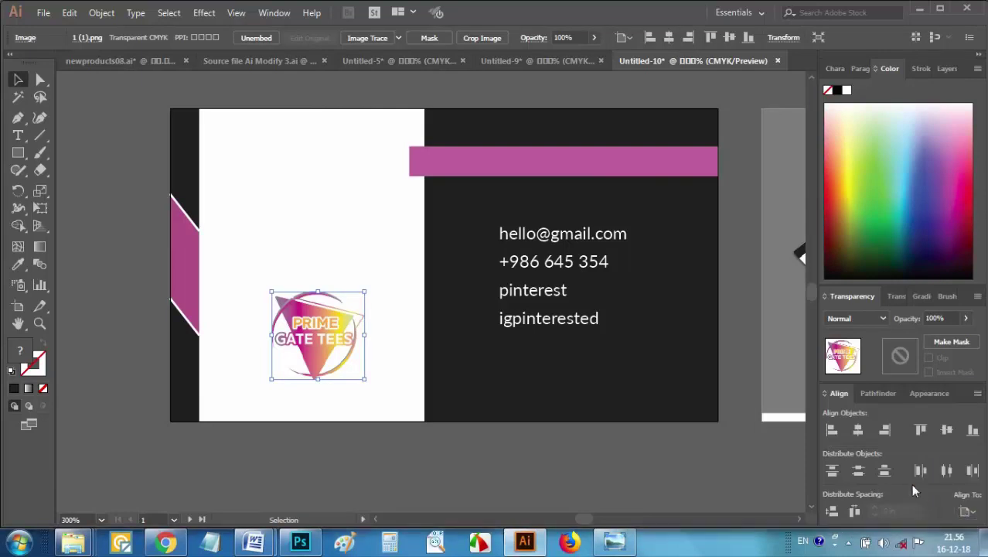
pyautogui.click(947, 431)
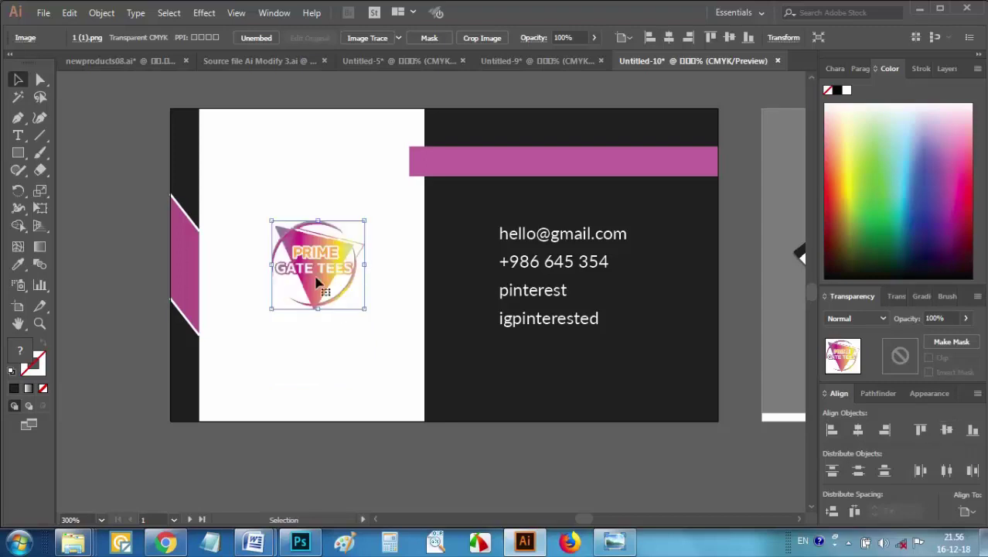
pyautogui.click(401, 307)
pyautogui.moveTo(402, 307); pyautogui.dragTo(194, 337)
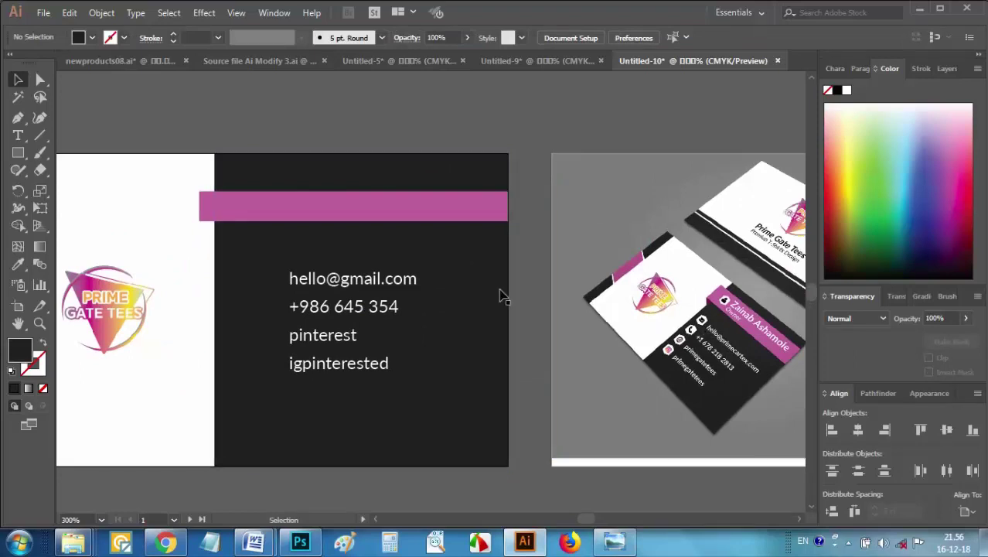
# Step: Draw a small white-filled square left of the contact text
pyautogui.click(19, 151)
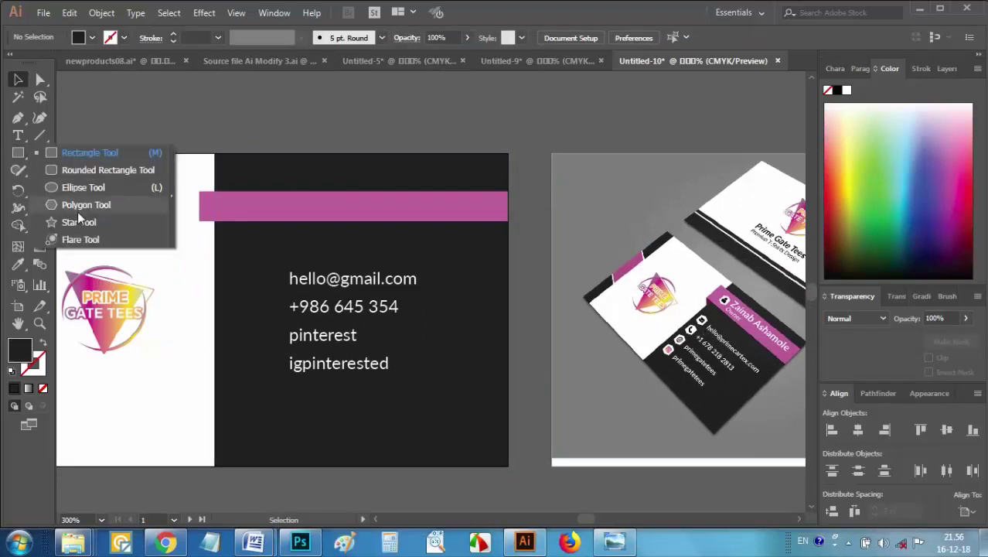
pyautogui.click(78, 154)
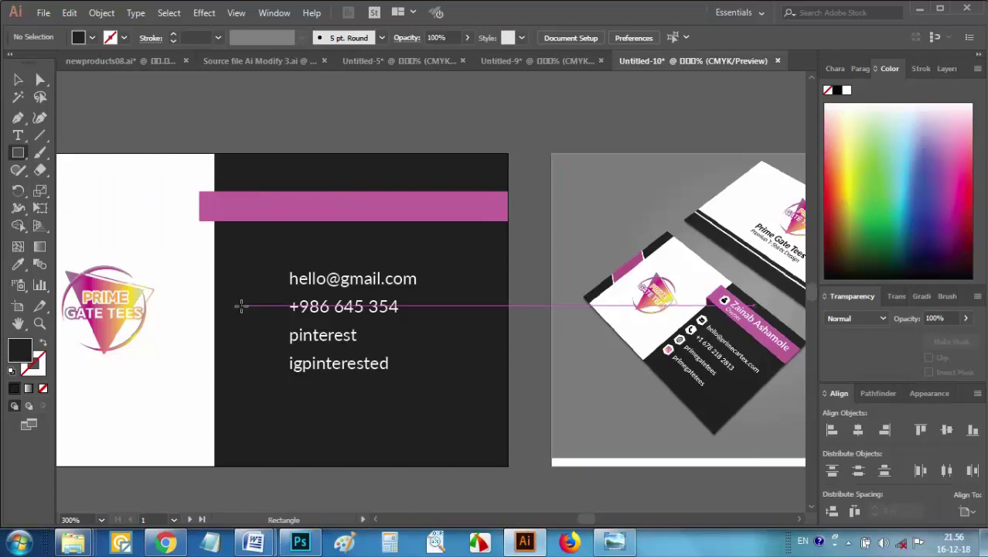
pyautogui.moveTo(241, 306); pyautogui.dragTo(255, 319)
pyautogui.click(92, 37)
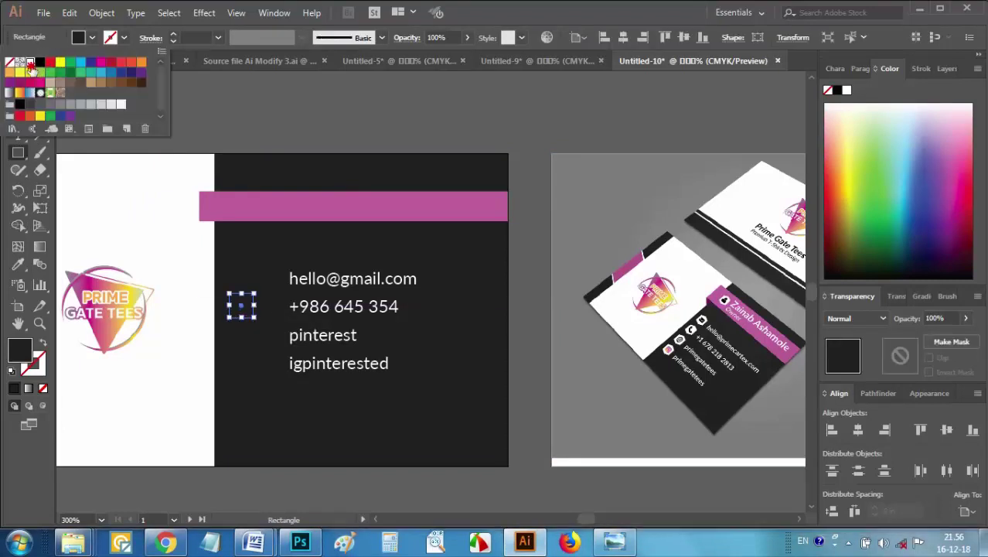
pyautogui.click(29, 62)
pyautogui.press('Escape')
pyautogui.press('v')
pyautogui.hotkey('ctrl', '+')
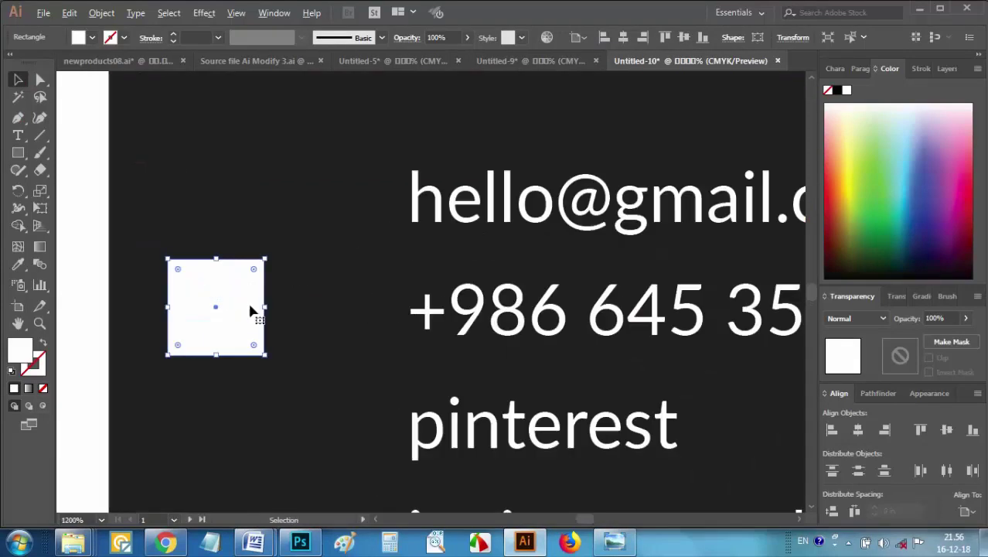
pyautogui.hotkey('ctrl', '+')
# Step: Add anchors at the square's top and bottom midpoints and pull them out into a hexagon
pyautogui.click(40, 80)
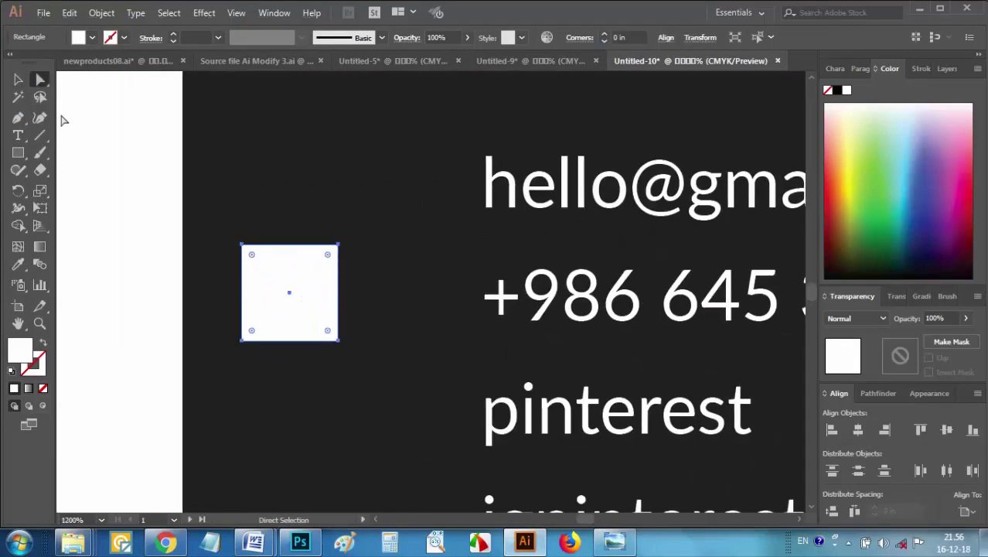
pyautogui.click(17, 120)
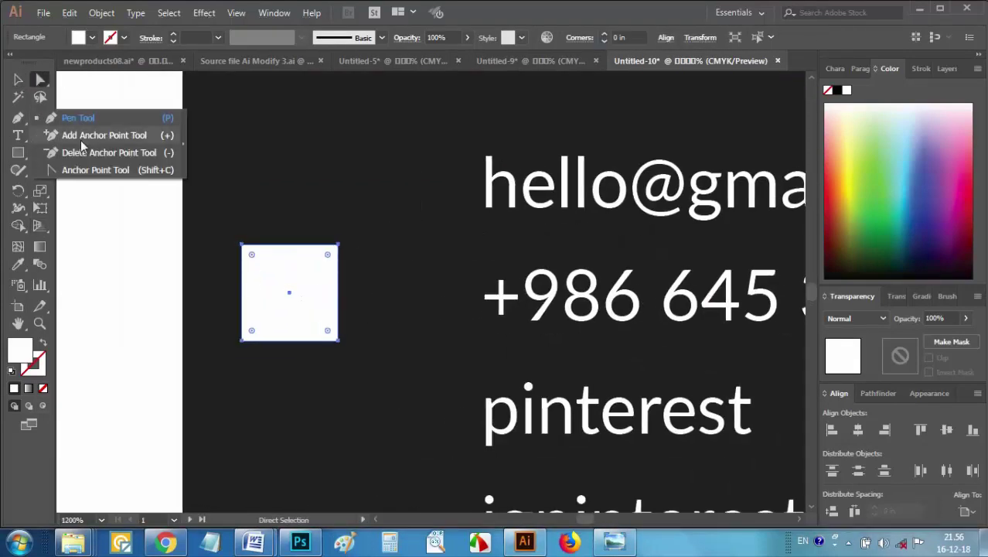
pyautogui.click(83, 135)
pyautogui.click(288, 245)
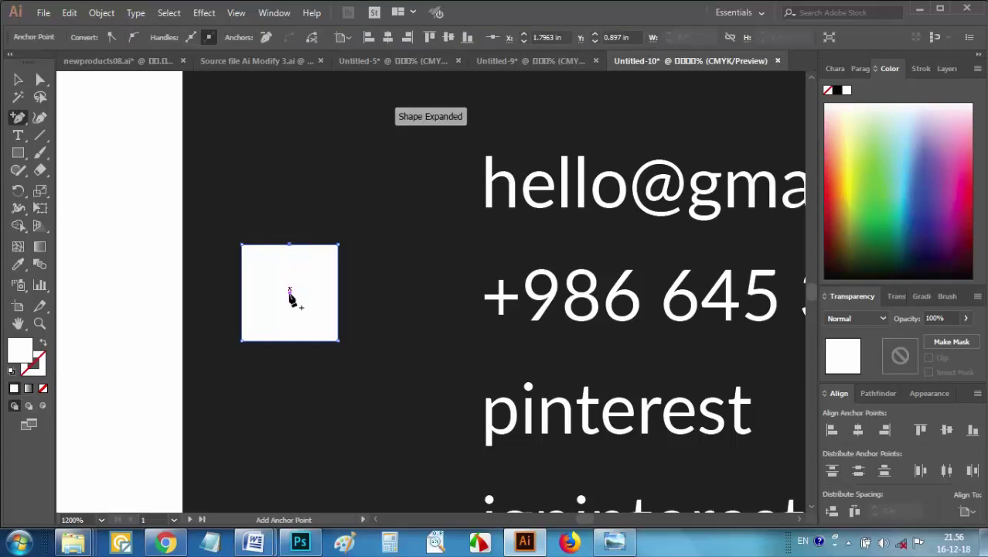
pyautogui.click(284, 337)
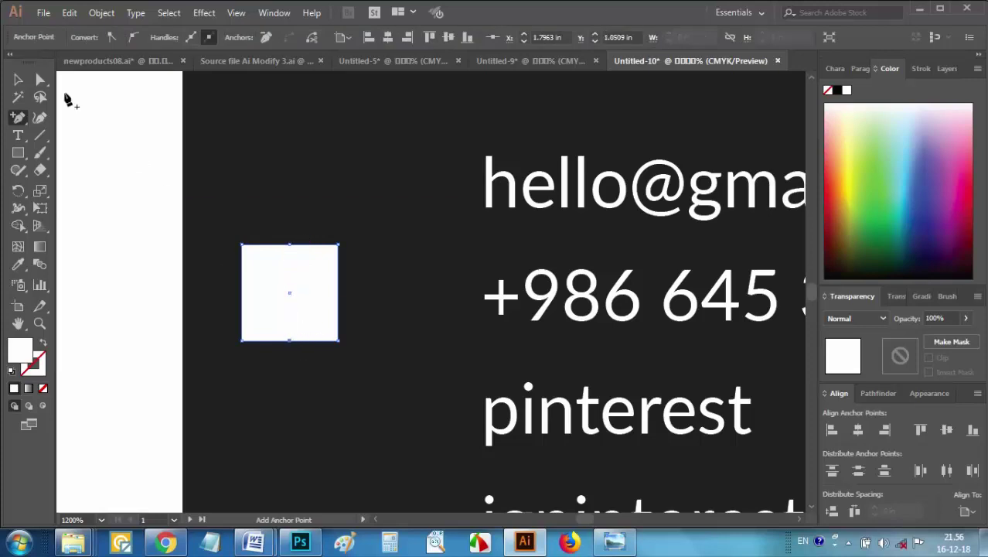
pyautogui.press('a')
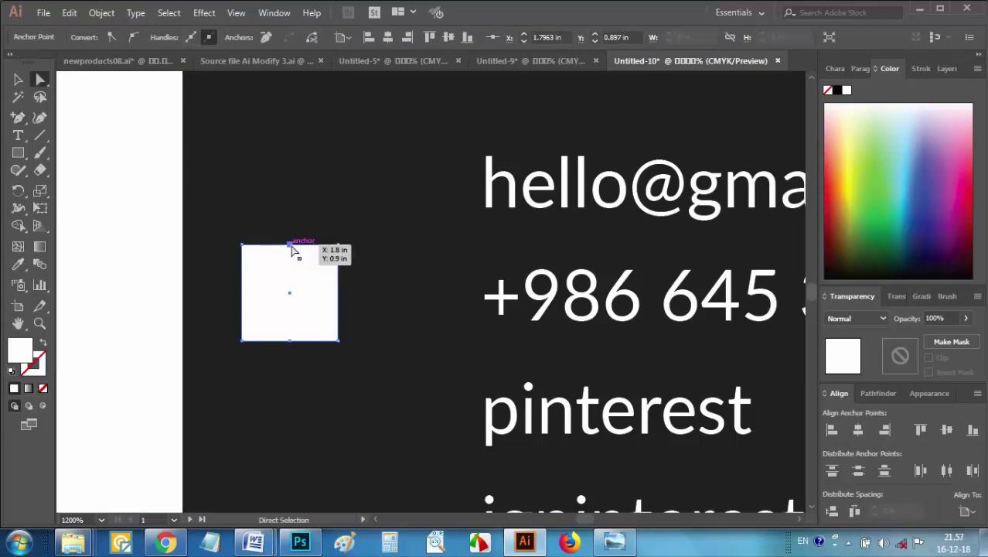
pyautogui.moveTo(291, 247); pyautogui.dragTo(291, 222)
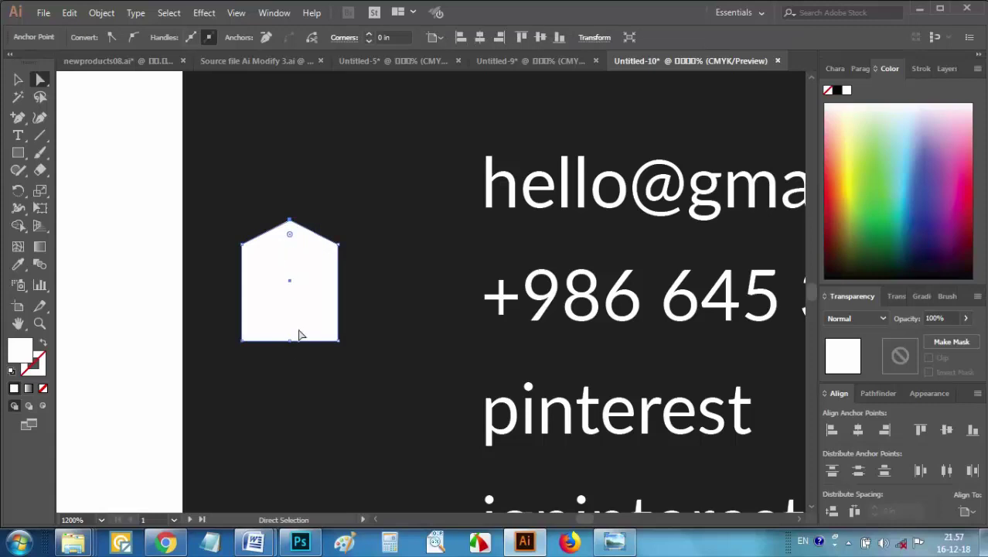
pyautogui.moveTo(290, 341); pyautogui.dragTo(290, 365)
# Step: Make the hexagon shorter and narrower and move it beside the e-mail line
pyautogui.press('v')
pyautogui.click(287, 232)
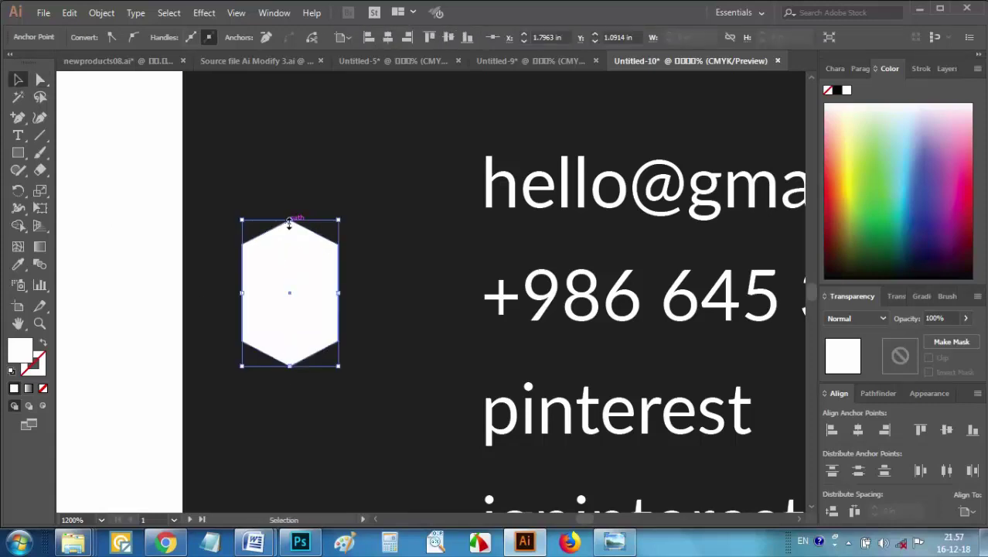
pyautogui.moveTo(290, 222); pyautogui.dragTo(289, 238)
pyautogui.moveTo(338, 293); pyautogui.dragTo(332, 293)
pyautogui.moveTo(290, 238)
pyautogui.mouseDown()
pyautogui.moveTo(289, 251)
pyautogui.moveTo(435, 210)
pyautogui.moveTo(427, 191)
pyautogui.moveTo(428, 296)
pyautogui.mouseUp()
pyautogui.scroll(-2, 424, 188)
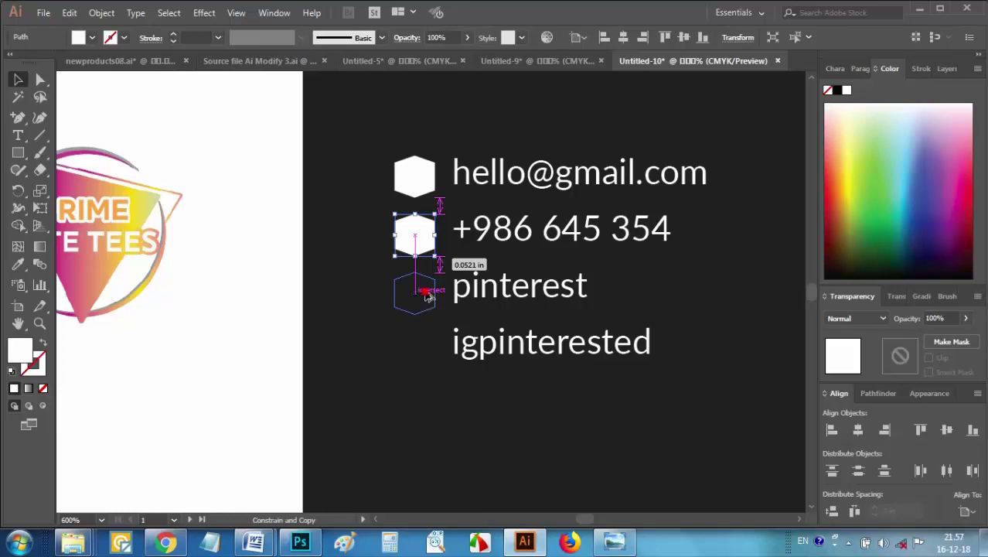
# Step: Add white hexagon copies beside the pinterest and igpinterested lines
pyautogui.moveTo(428, 296); pyautogui.dragTo(428, 297)
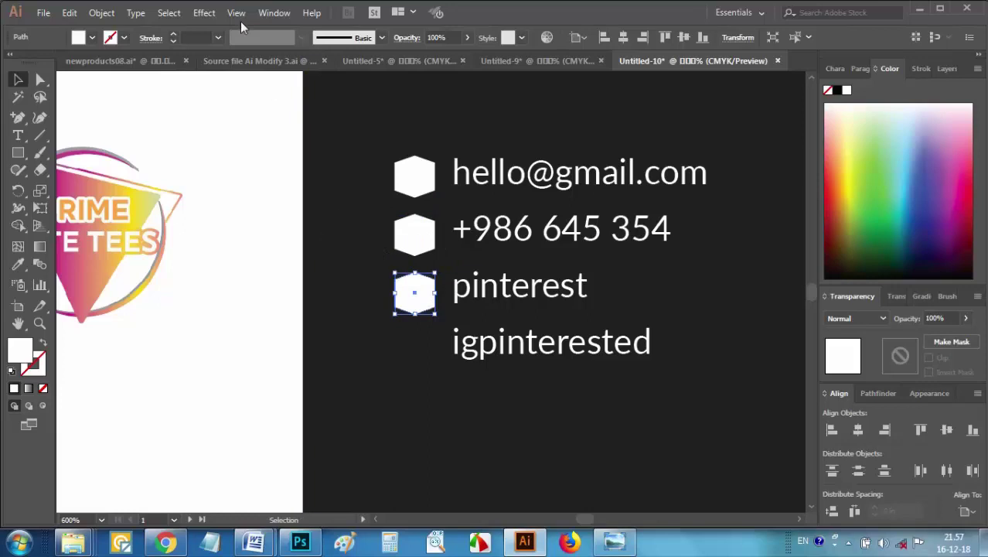
pyautogui.click(236, 13)
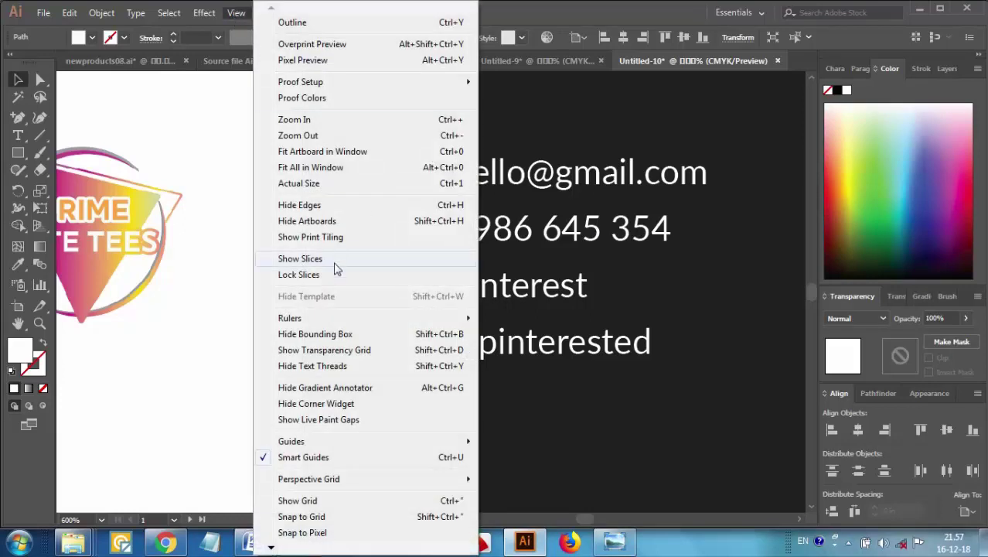
pyautogui.click(227, 18)
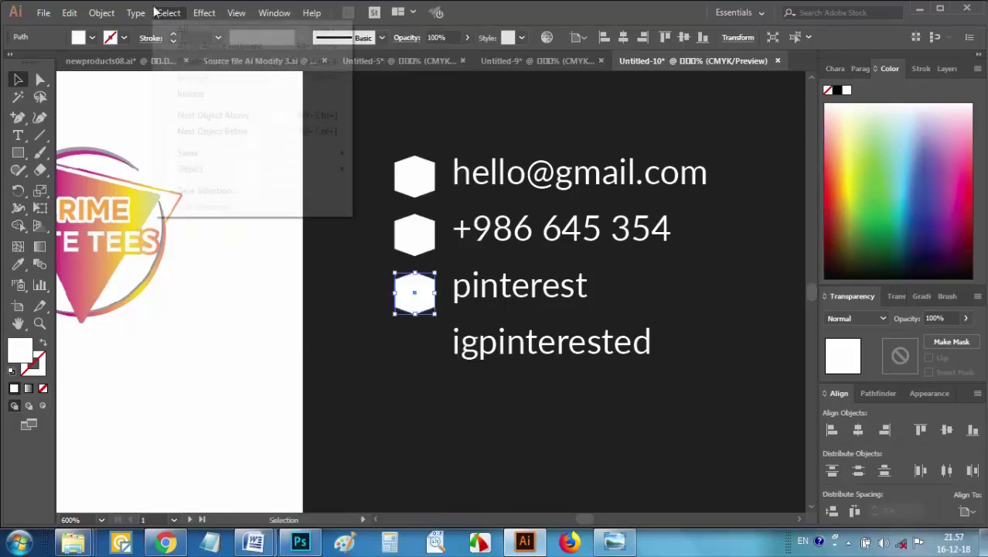
pyautogui.click(236, 14)
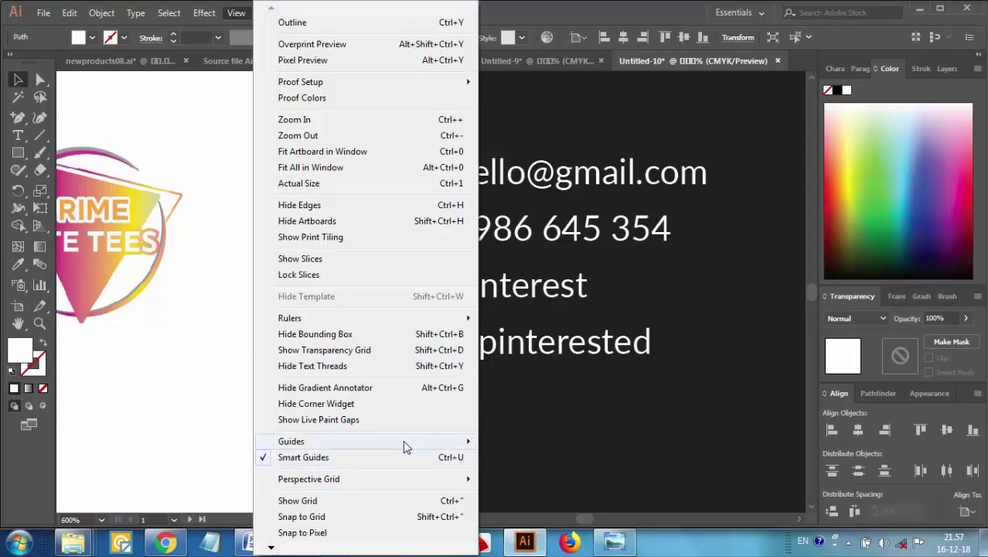
pyautogui.click(592, 278)
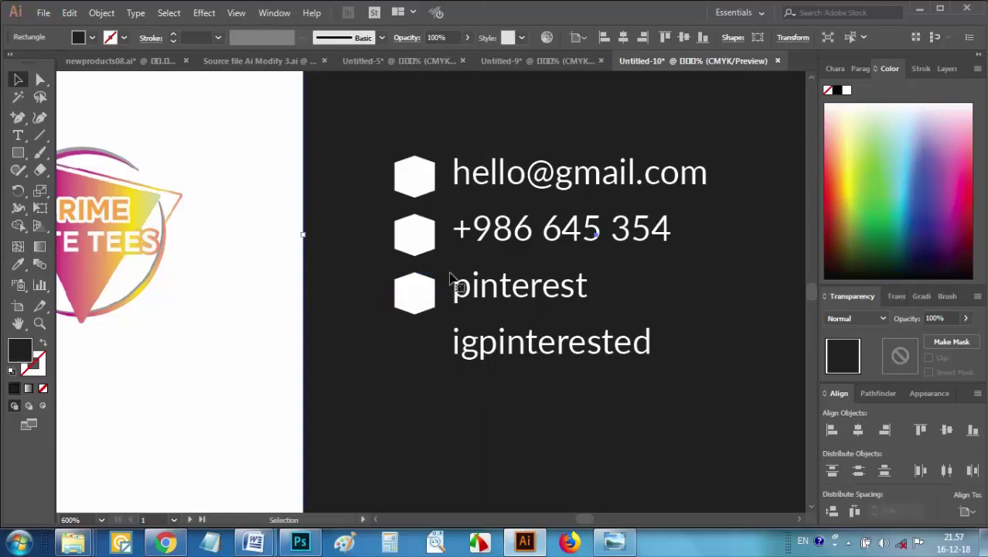
pyautogui.click(415, 294)
pyautogui.moveTo(418, 300); pyautogui.dragTo(419, 354)
# Step: Lower the igpinterested, pinterest and phone lines to align with their hexagons
pyautogui.moveTo(513, 352); pyautogui.dragTo(513, 363)
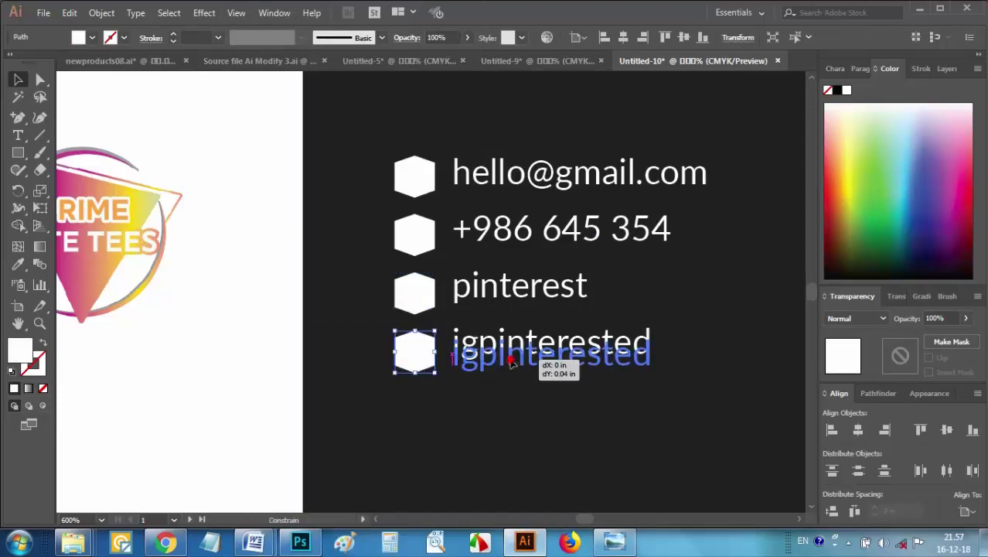
pyautogui.moveTo(492, 298); pyautogui.dragTo(494, 304)
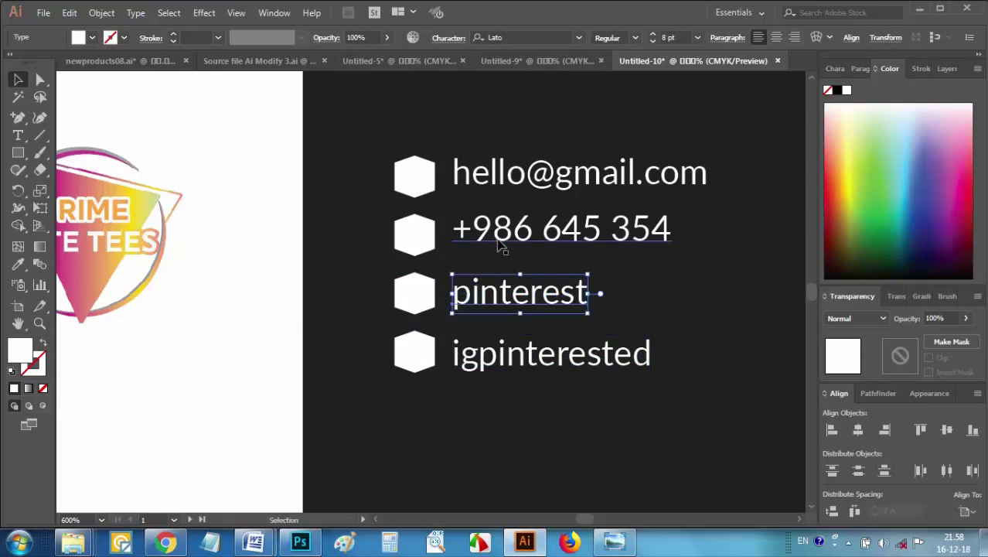
pyautogui.moveTo(500, 246); pyautogui.dragTo(498, 252)
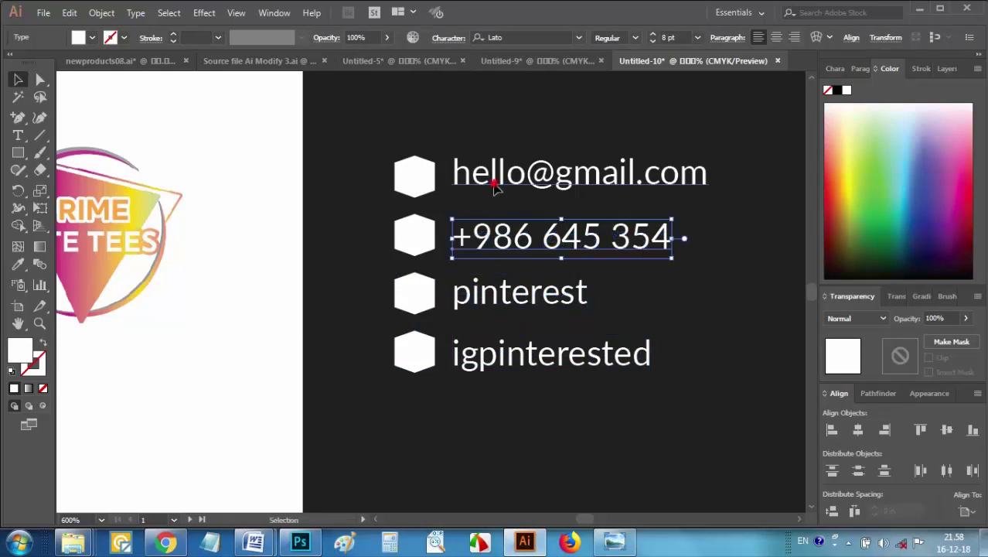
pyautogui.moveTo(499, 187); pyautogui.dragTo(494, 191)
pyautogui.click(366, 227)
pyautogui.keyDown('alt'); pyautogui.scroll(-2, 269, 230); pyautogui.keyUp('alt')
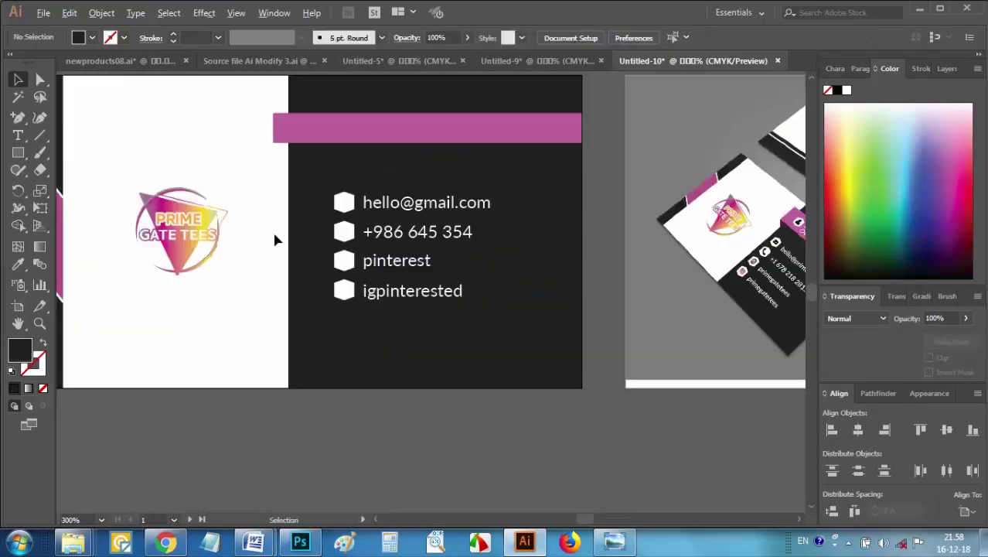
pyautogui.keyDown('alt'); pyautogui.scroll(-1, 272, 230); pyautogui.keyUp('alt')
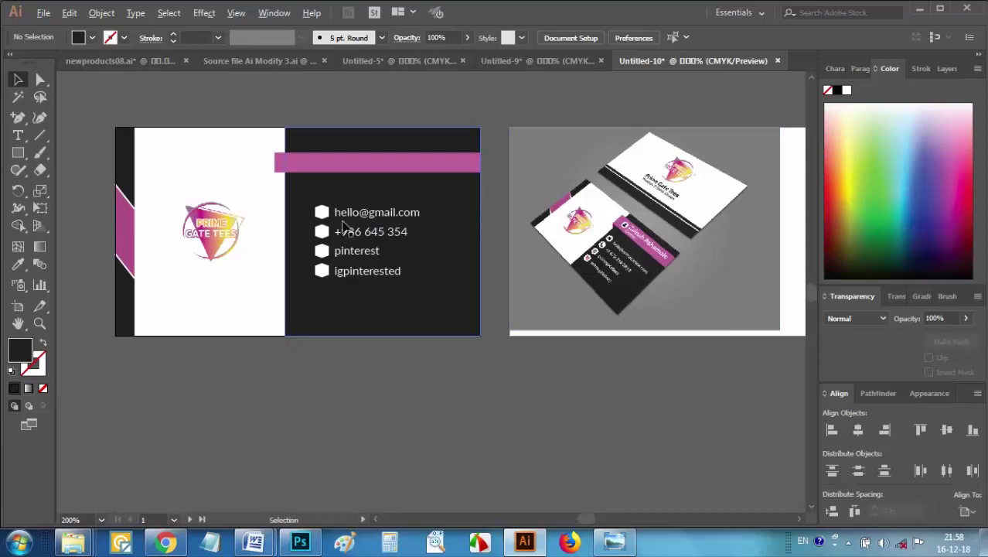
pyautogui.keyDown('alt'); pyautogui.scroll(1, 342, 224); pyautogui.keyUp('alt')
# Step: Bring the four contact icons from Untitled-9 onto the dark card front
pyautogui.click(534, 62)
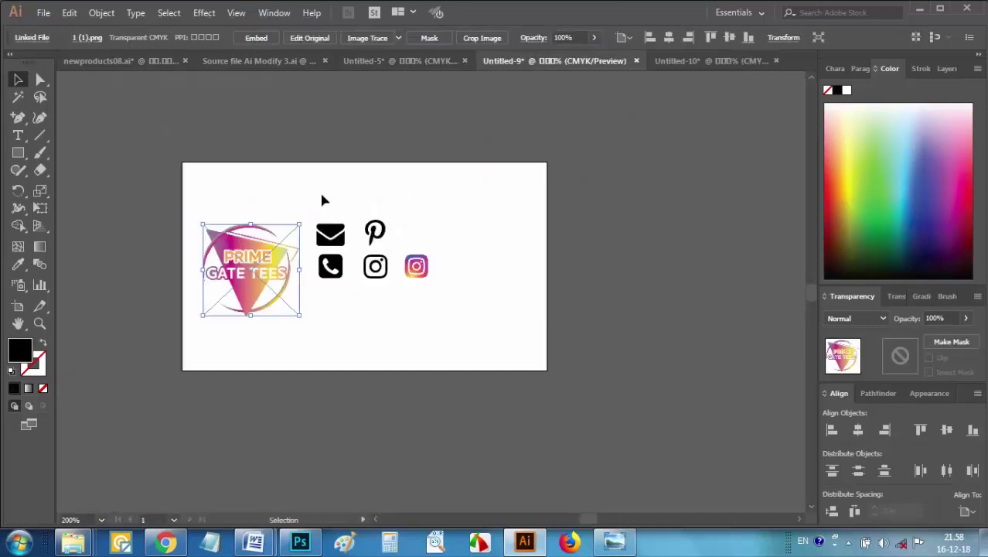
pyautogui.moveTo(322, 195); pyautogui.dragTo(380, 286)
pyautogui.moveTo(375, 228)
pyautogui.mouseDown()
pyautogui.moveTo(707, 61)
pyautogui.moveTo(522, 303)
pyautogui.mouseUp()
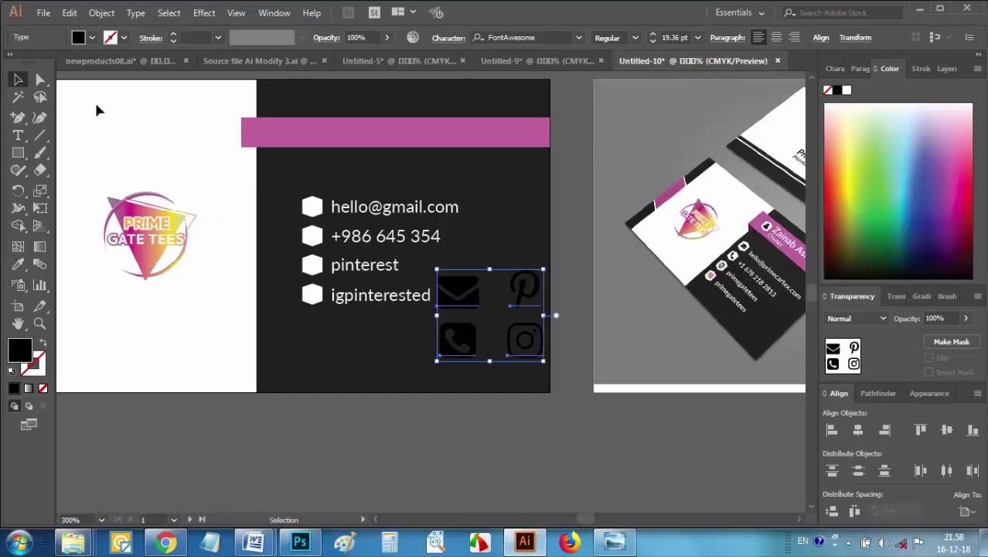
pyautogui.click(91, 38)
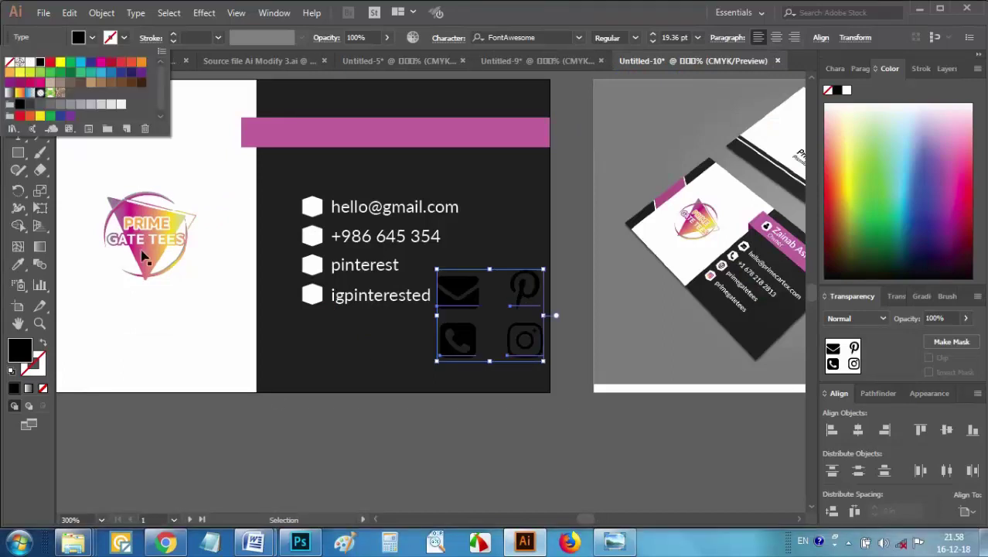
pyautogui.click(347, 452)
pyautogui.click(384, 437)
# Step: Move the envelope, phone, Pinterest and Instagram icons beside the hexagon column
pyautogui.moveTo(423, 292); pyautogui.dragTo(278, 202)
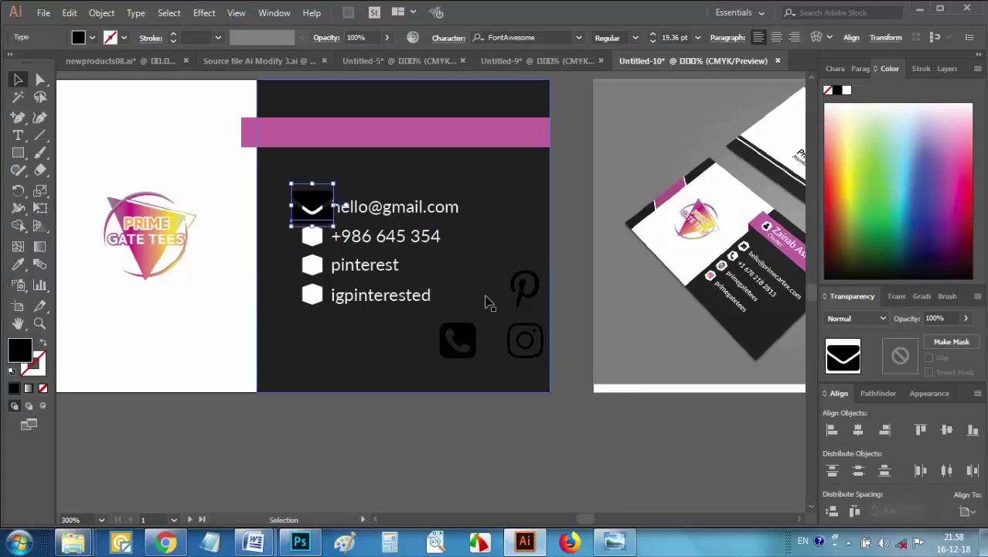
pyautogui.moveTo(464, 345)
pyautogui.mouseDown()
pyautogui.moveTo(297, 261)
pyautogui.moveTo(274, 260)
pyautogui.mouseUp()
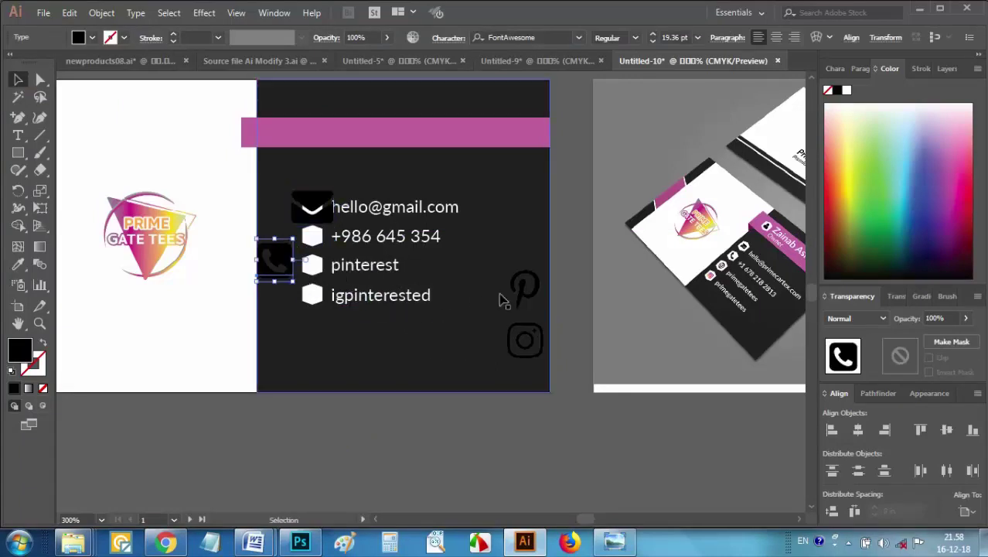
pyautogui.moveTo(524, 286); pyautogui.dragTo(287, 309)
pyautogui.moveTo(525, 341); pyautogui.dragTo(286, 356)
pyautogui.scroll(3, 271, 233)
# Step: Scale the envelope, phone and Pinterest icons down into their hexagons
pyautogui.click(505, 172)
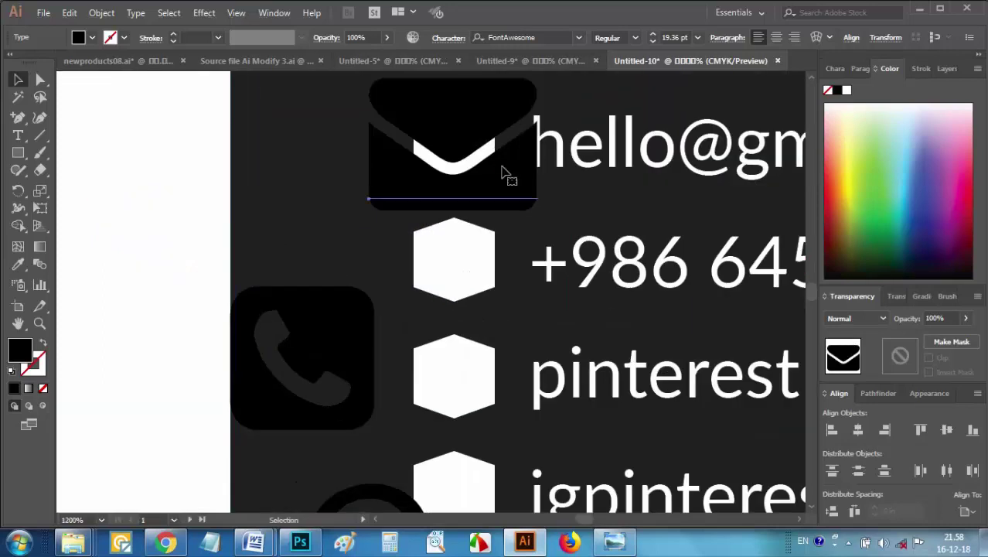
pyautogui.moveTo(536, 220); pyautogui.dragTo(456, 143)
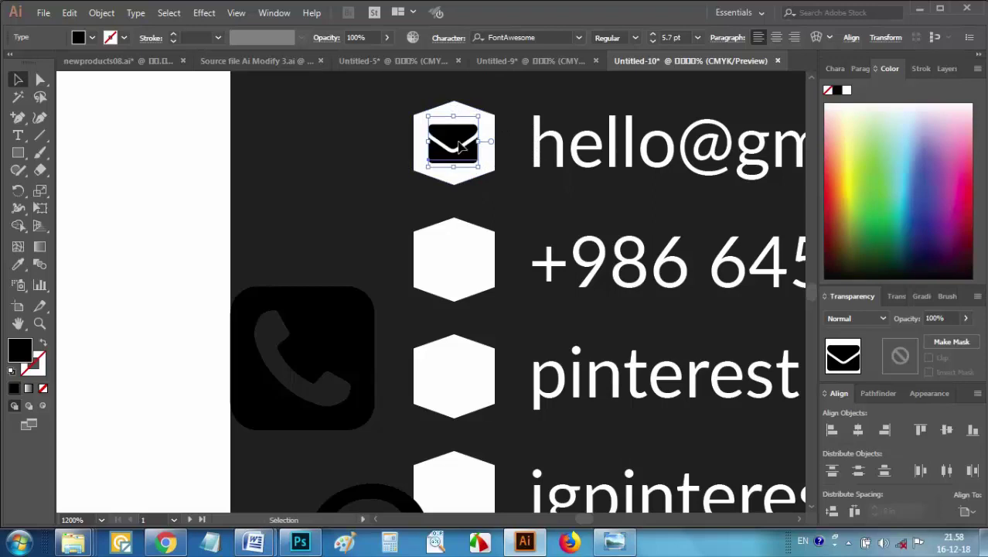
pyautogui.click(336, 309)
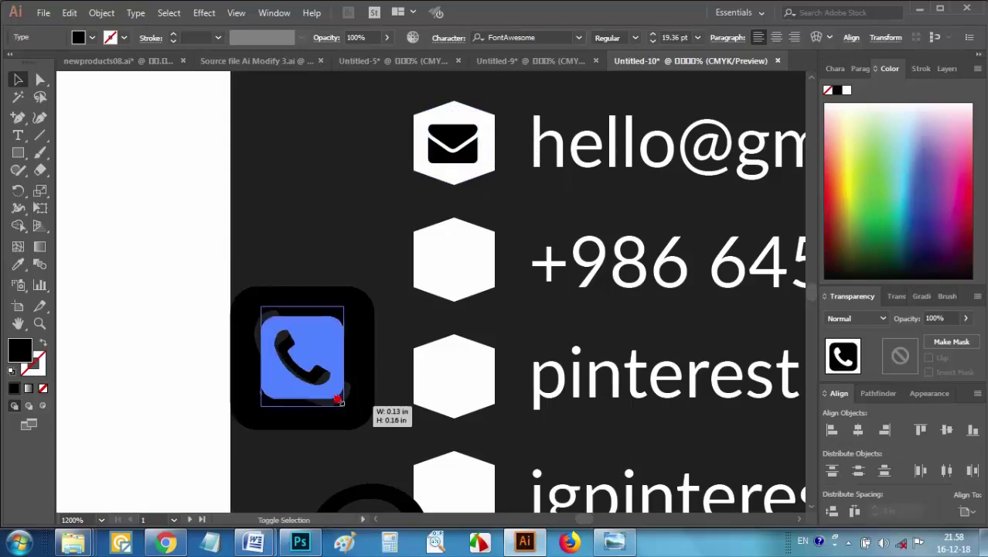
pyautogui.moveTo(378, 442)
pyautogui.mouseDown()
pyautogui.moveTo(324, 379)
pyautogui.moveTo(456, 260)
pyautogui.mouseUp()
pyautogui.scroll(-3, 396, 391)
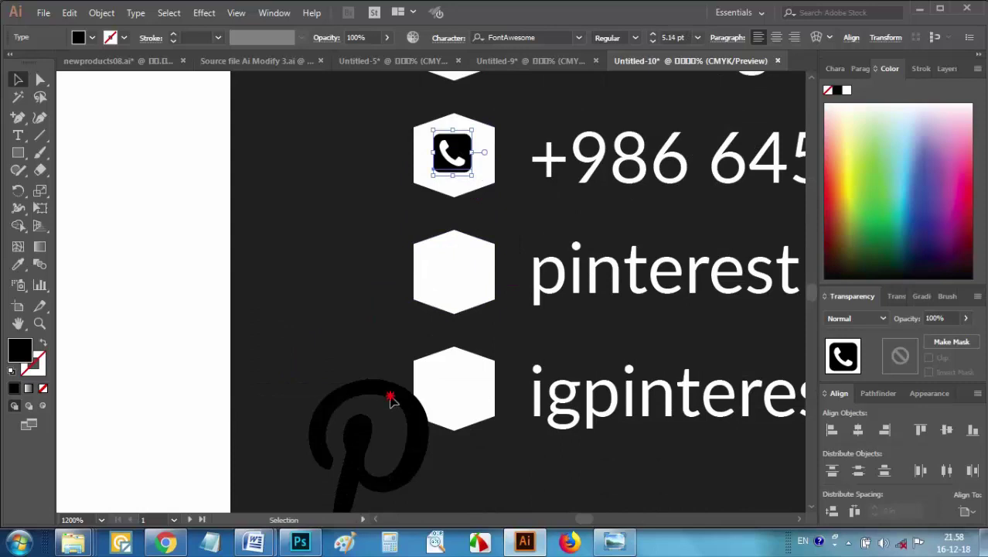
pyautogui.moveTo(390, 398); pyautogui.dragTo(476, 233)
pyautogui.moveTo(515, 382)
pyautogui.mouseDown()
pyautogui.moveTo(477, 326)
pyautogui.moveTo(463, 276)
pyautogui.moveTo(463, 286)
pyautogui.mouseUp()
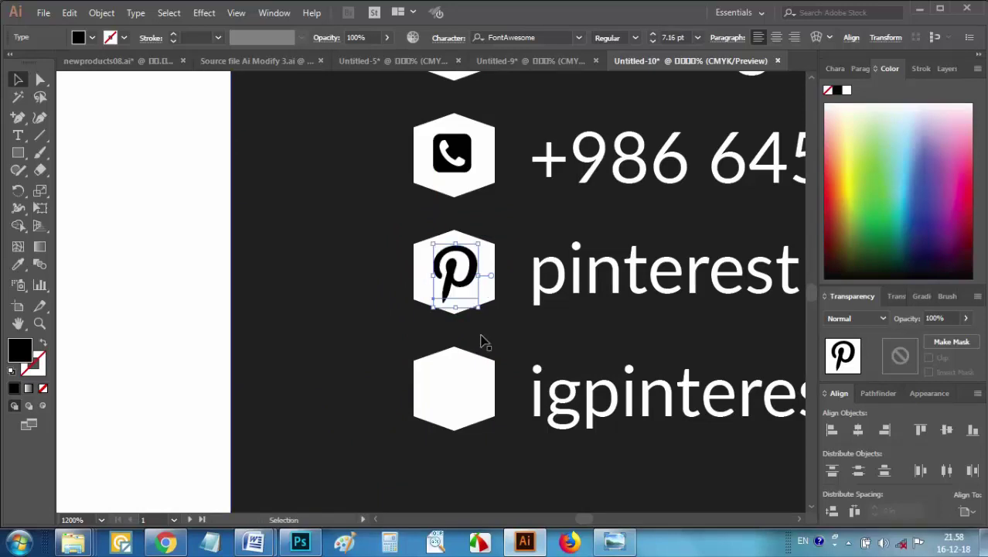
# Step: Shrink the Instagram icon into the igpinterested hexagon and settle its position
pyautogui.scroll(-2, 481, 341)
pyautogui.moveTo(394, 479); pyautogui.dragTo(510, 211)
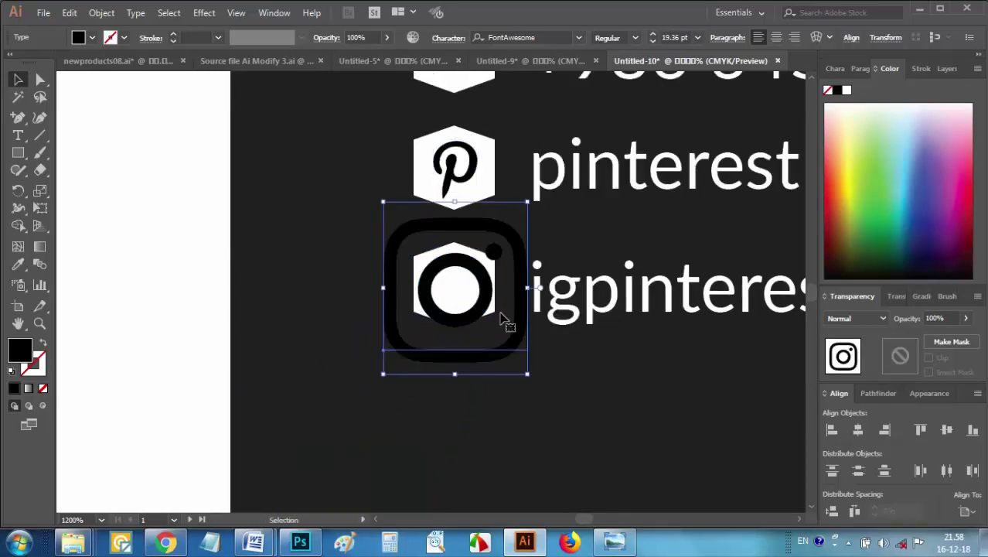
pyautogui.moveTo(527, 375)
pyautogui.mouseDown()
pyautogui.moveTo(452, 289)
pyautogui.moveTo(467, 311)
pyautogui.moveTo(458, 296)
pyautogui.mouseUp()
pyautogui.hotkey('ctrl', 'z')
pyautogui.hotkey('ctrl', 'shift', 'z')
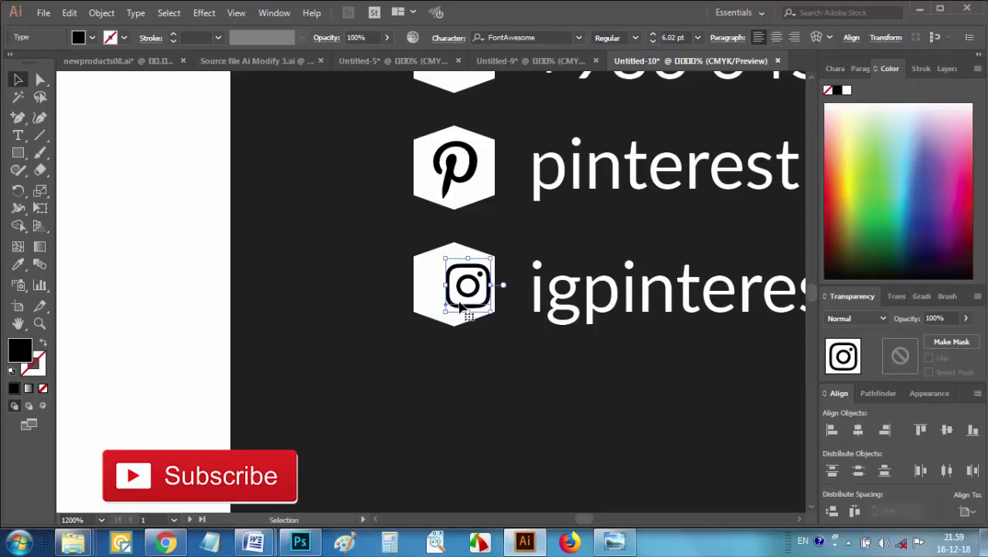
pyautogui.hotkey('ctrl', 'z')
pyautogui.hotkey('ctrl', 'shift', 'z')
# Step: Zoom out, deselect, and bring the magenta ribbon's left end into view
pyautogui.click(363, 343)
pyautogui.keyDown('alt'); pyautogui.scroll(-4, 364, 340); pyautogui.keyUp('alt')
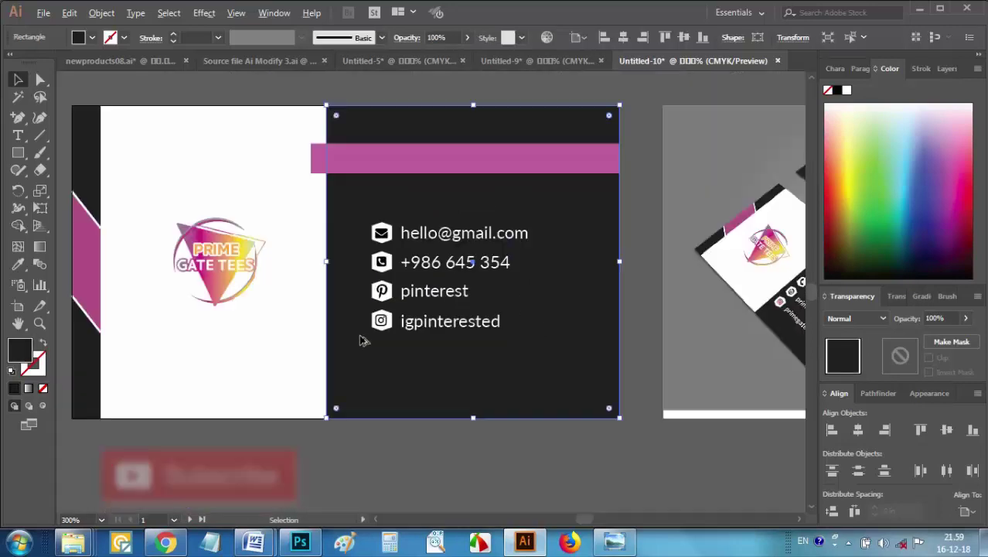
pyautogui.hotkey('ctrl', 'shift', 'a')
pyautogui.moveTo(458, 412); pyautogui.dragTo(342, 438)
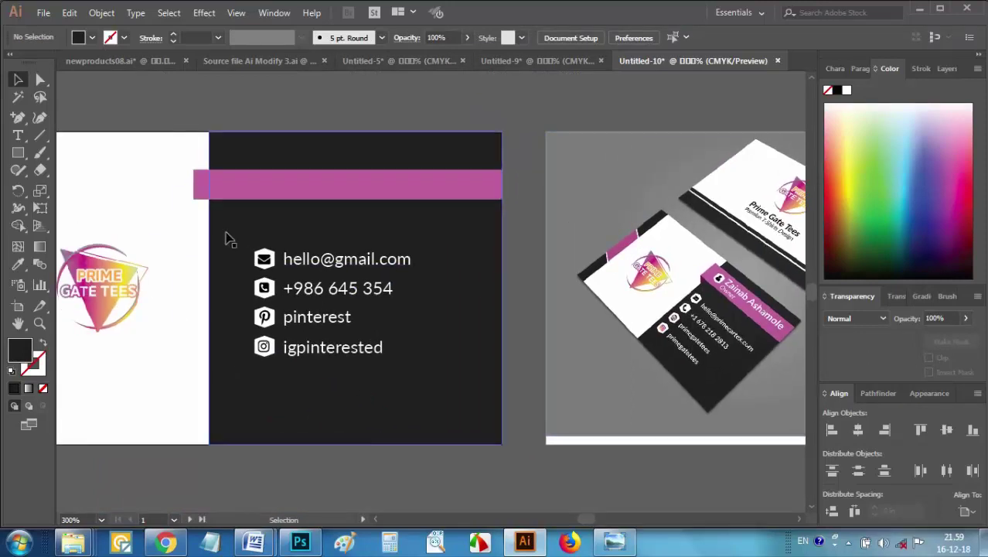
pyautogui.keyDown('alt'); pyautogui.scroll(1, 170, 175); pyautogui.keyUp('alt')
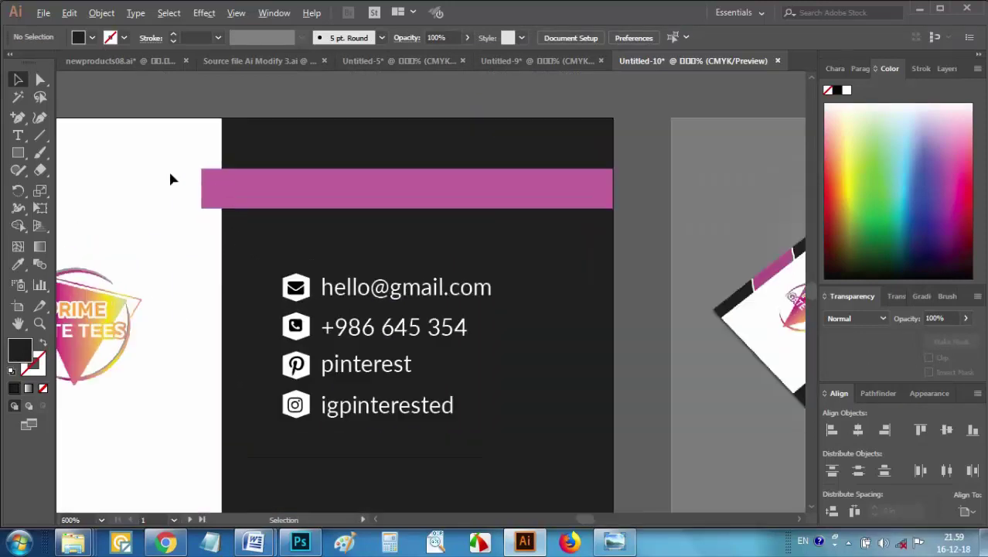
pyautogui.keyDown('alt'); pyautogui.scroll(3, 171, 175); pyautogui.keyUp('alt')
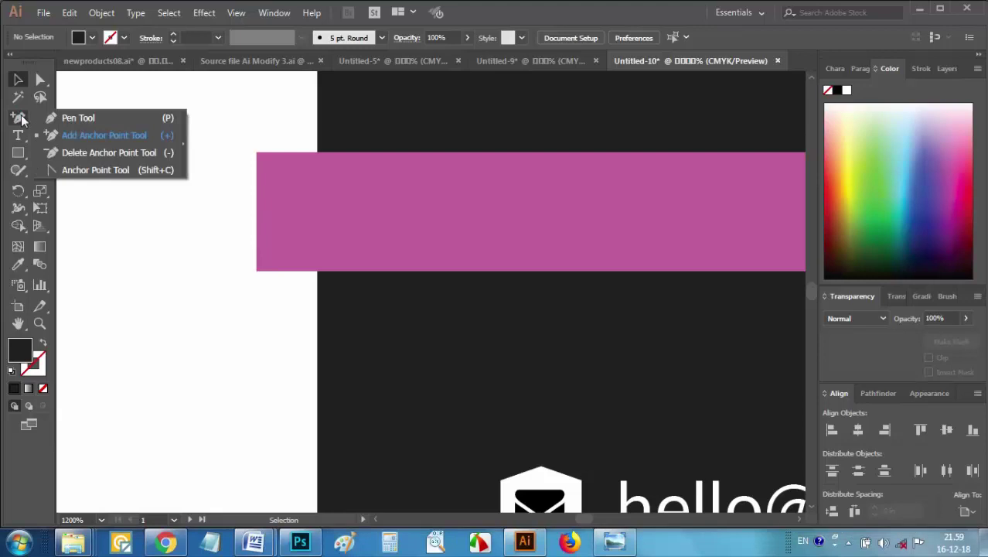
# Step: Draw a triangle with the Pen tool under the ribbon's lower-left corner
pyautogui.moveTo(18, 117); pyautogui.dragTo(66, 115)
pyautogui.click(257, 271)
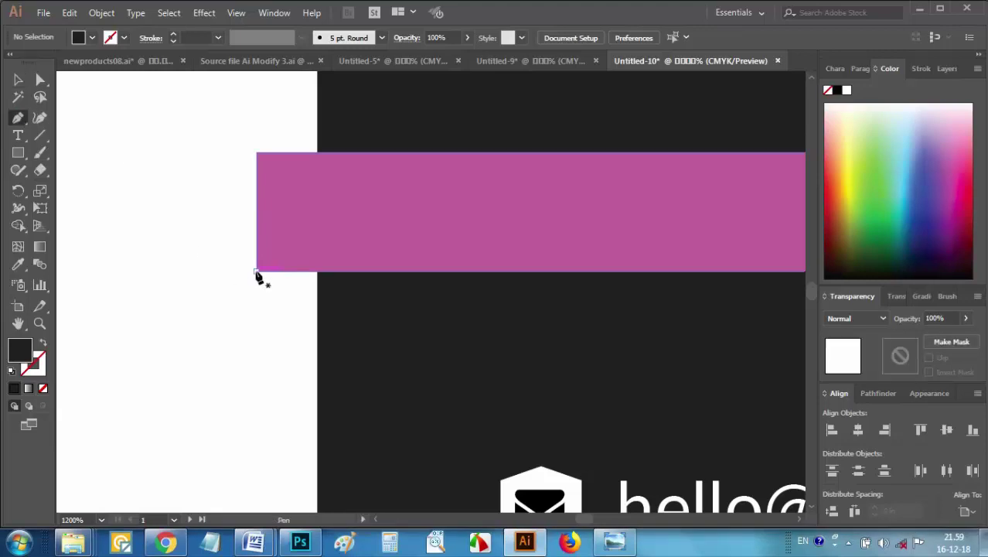
pyautogui.click(317, 333)
pyautogui.click(317, 271)
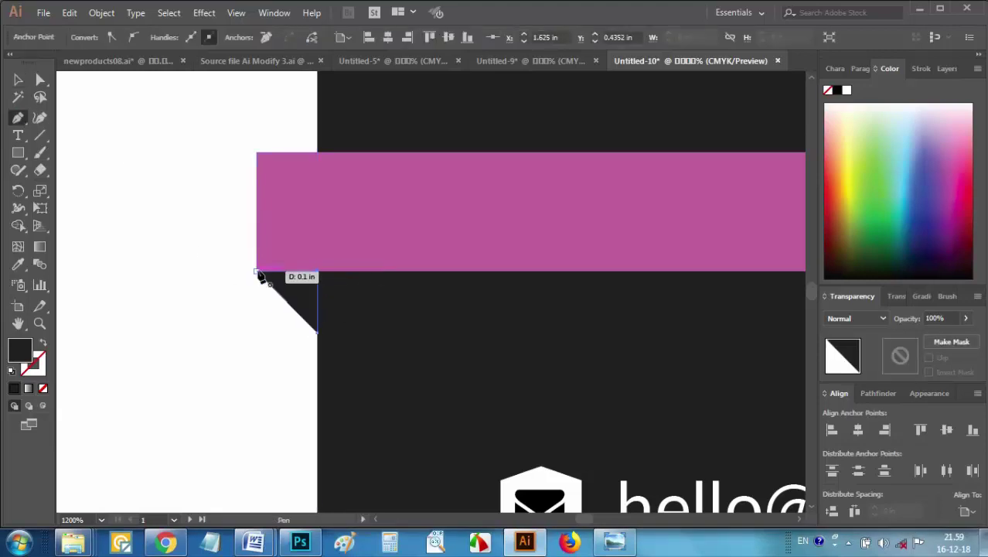
pyautogui.click(257, 272)
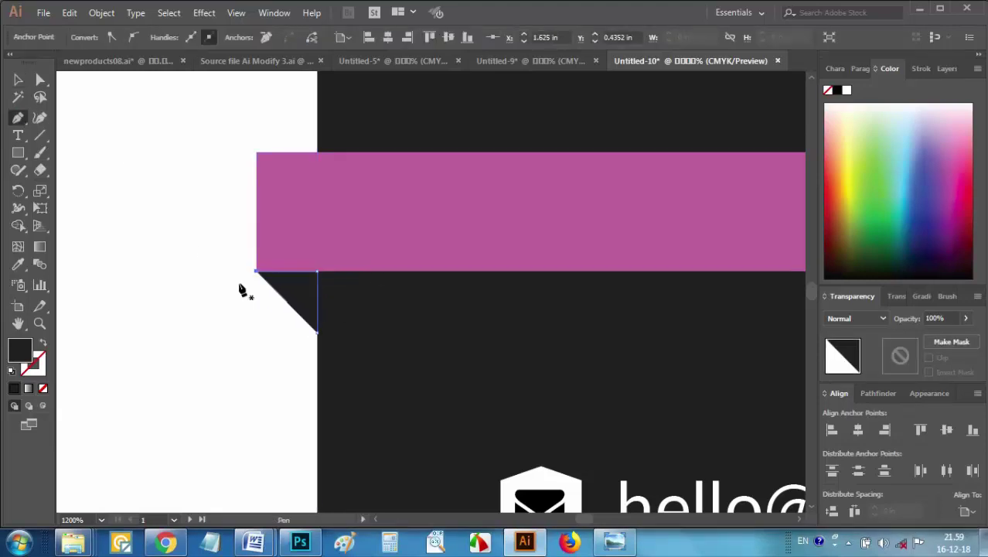
# Step: Fill the triangle with the ribbon's magenta, darkened to a deep purple
pyautogui.click(18, 265)
pyautogui.click(347, 229)
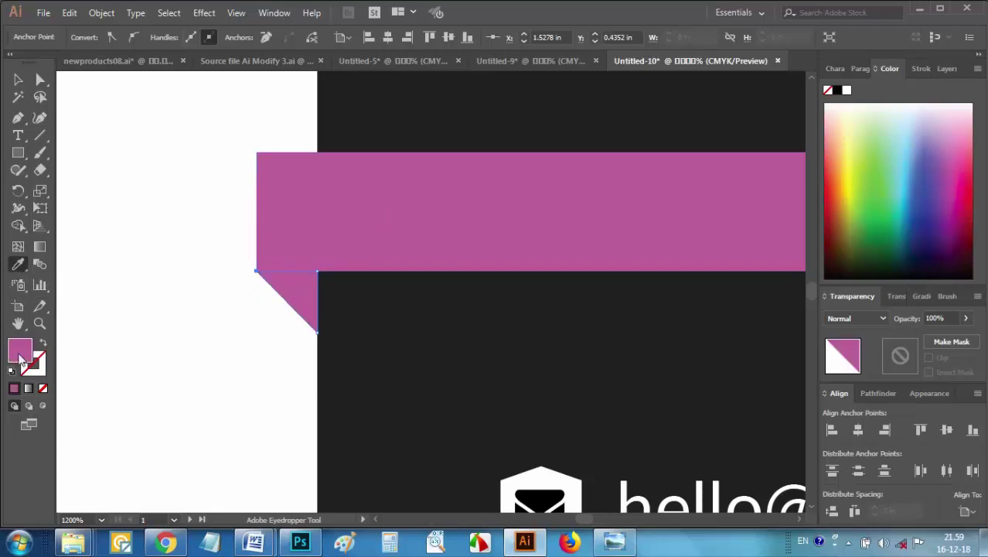
pyautogui.doubleClick(21, 356)
pyautogui.click(526, 309)
pyautogui.moveTo(527, 310); pyautogui.dragTo(541, 323)
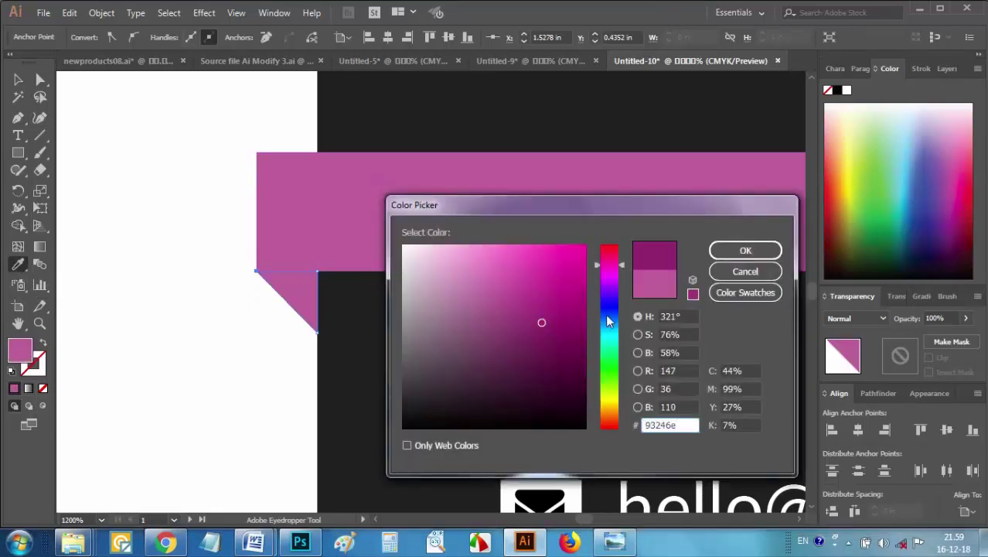
pyautogui.click(610, 271)
pyautogui.moveTo(612, 274); pyautogui.dragTo(611, 266)
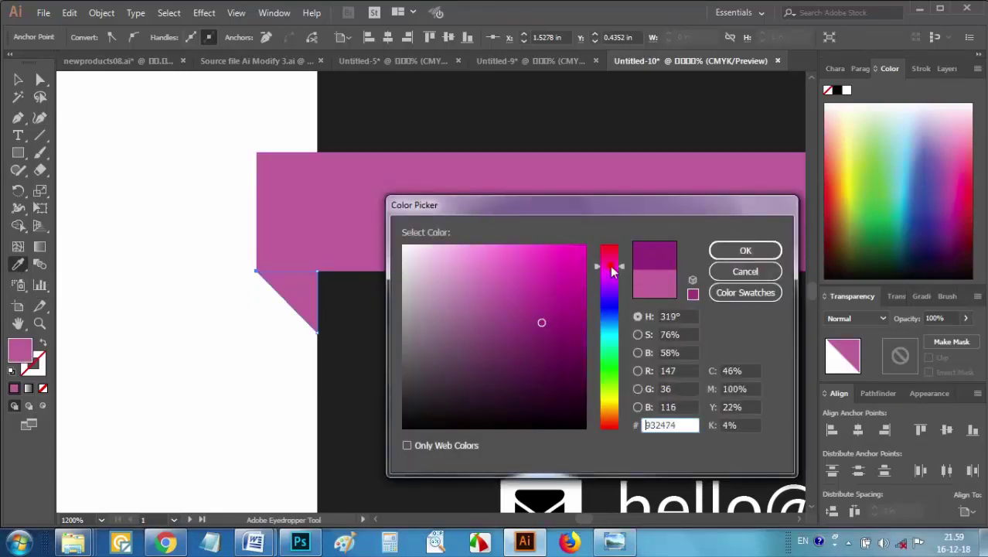
pyautogui.click(573, 337)
pyautogui.click(745, 250)
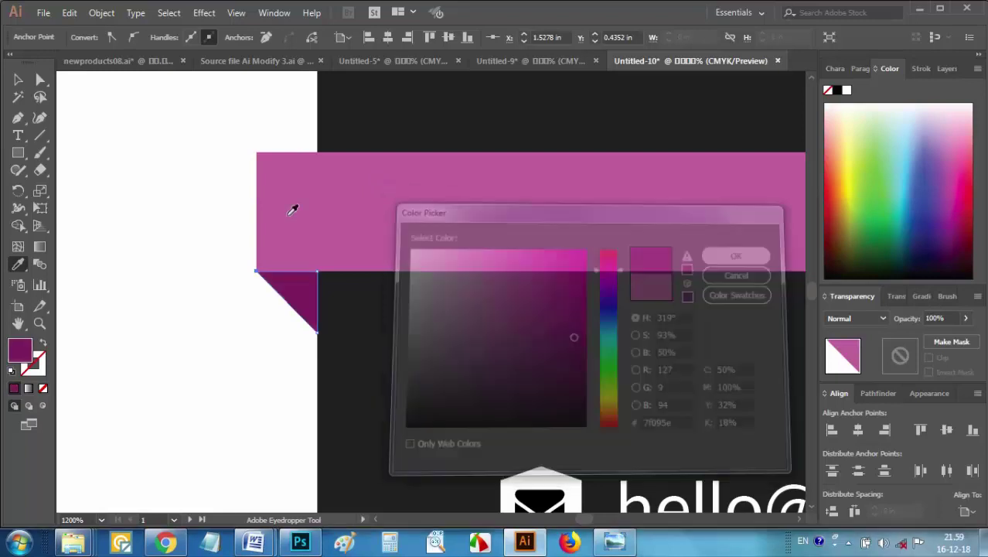
# Step: Stretch the magenta ribbon taller and move the triangle down to its new bottom
pyautogui.press('v')
pyautogui.click(192, 251)
pyautogui.hotkey('ctrl', '-')
pyautogui.hotkey('ctrl', '-')
pyautogui.hotkey('ctrl', '-')
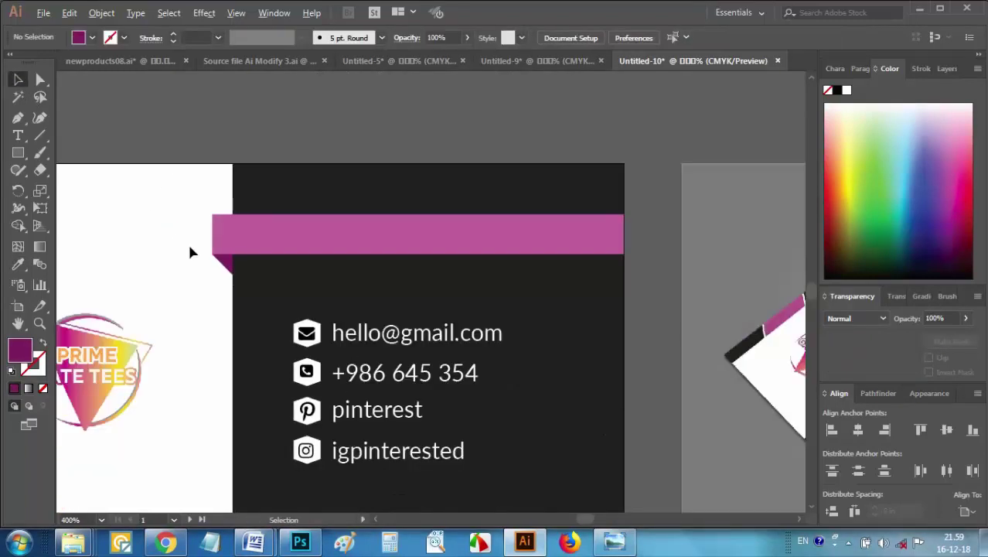
pyautogui.scroll(2, 367, 250)
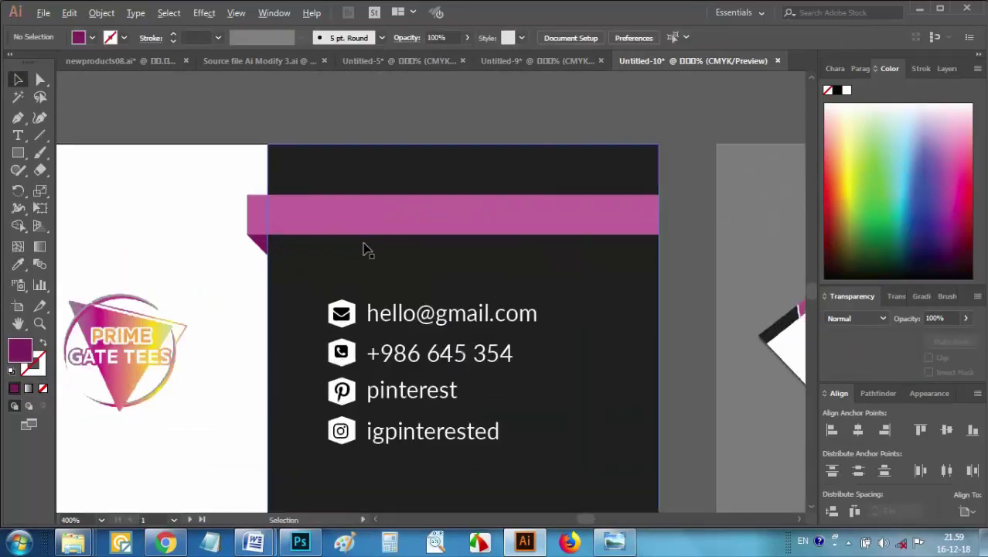
pyautogui.click(396, 222)
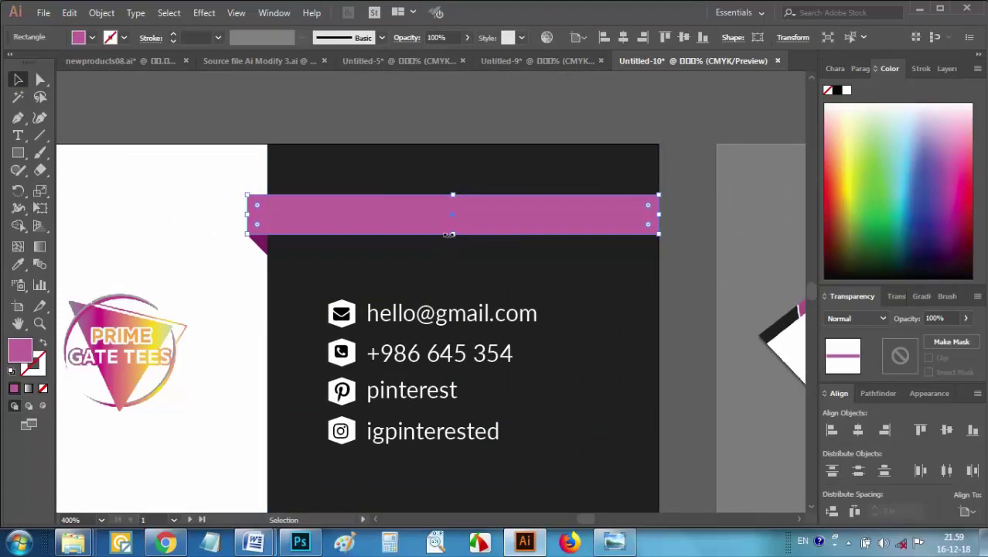
pyautogui.moveTo(453, 234); pyautogui.dragTo(454, 248)
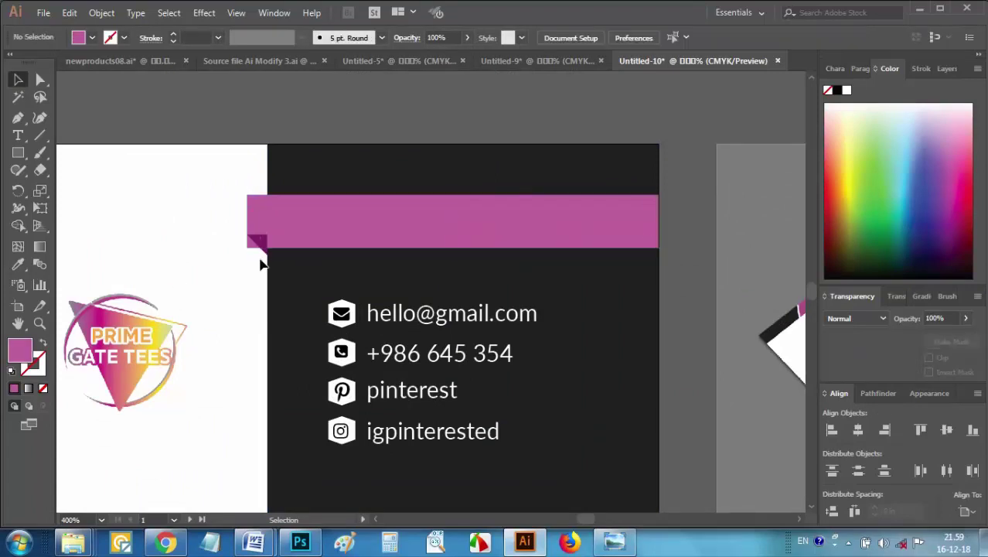
pyautogui.moveTo(259, 257); pyautogui.dragTo(258, 267)
pyautogui.click(242, 285)
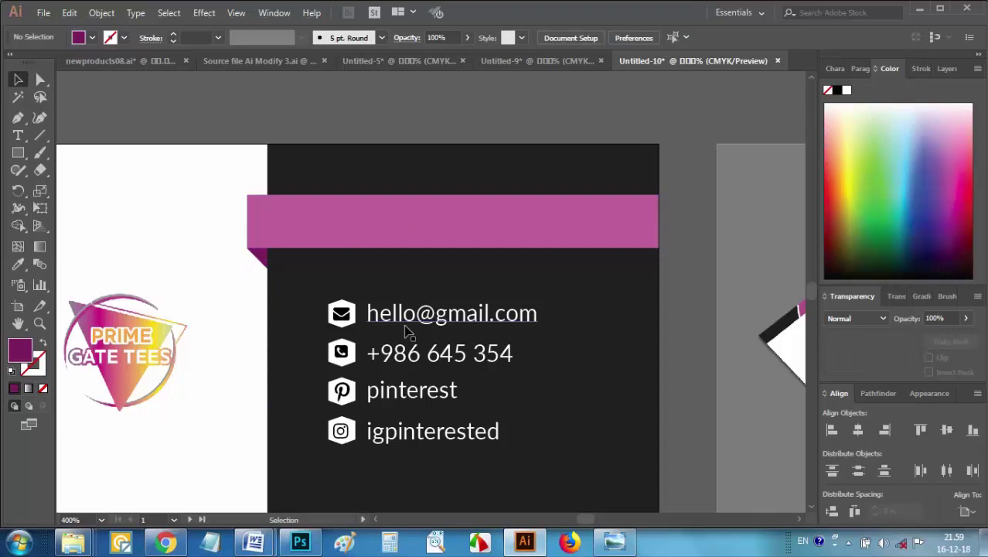
# Step: Copy the email line onto the ribbon and retype it as the cardholder's name and job title
pyautogui.moveTo(406, 329)
pyautogui.mouseDown()
pyautogui.moveTo(343, 233)
pyautogui.moveTo(361, 229)
pyautogui.mouseUp()
pyautogui.doubleClick(390, 221)
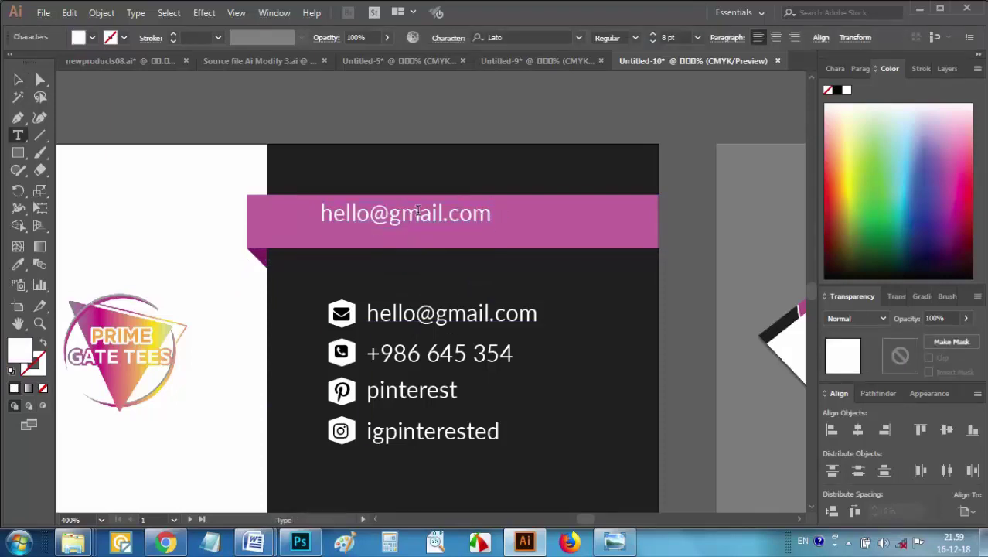
pyautogui.hotkey('ctrl', 'a')
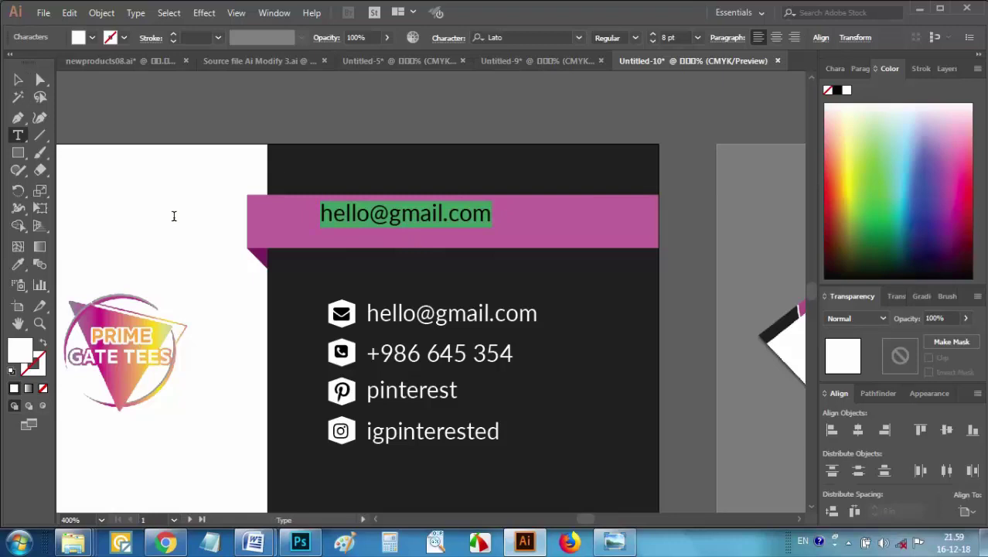
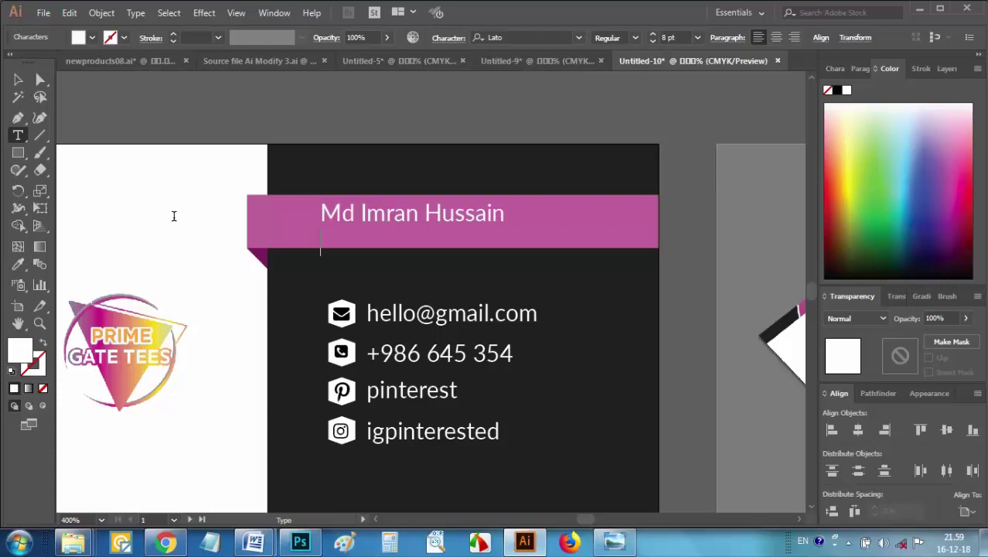
pyautogui.press('Return')
pyautogui.write('Graphic d')
pyautogui.write('esigner')
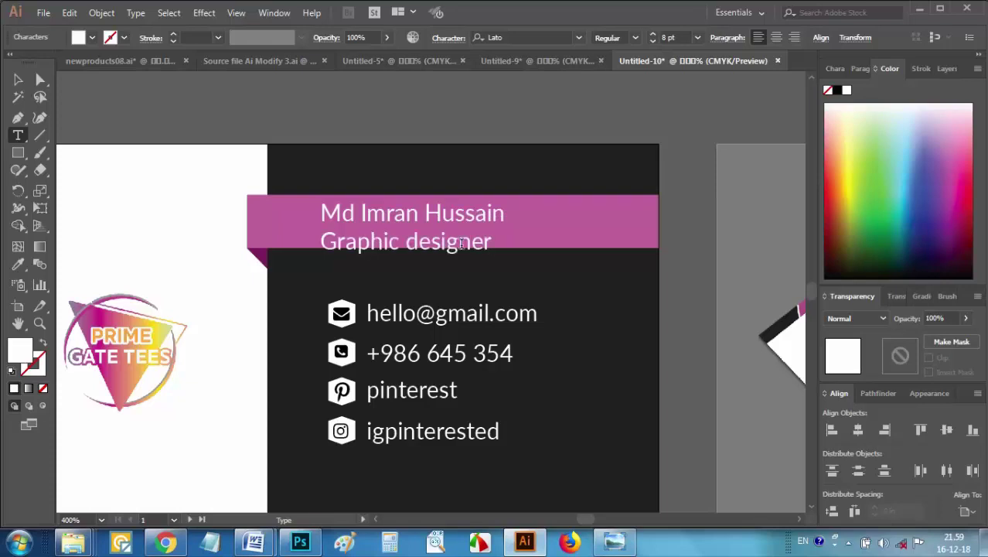
# Step: Make the Graphic designer title smaller and set the name to 11 pt Medium
pyautogui.moveTo(495, 243); pyautogui.dragTo(293, 232)
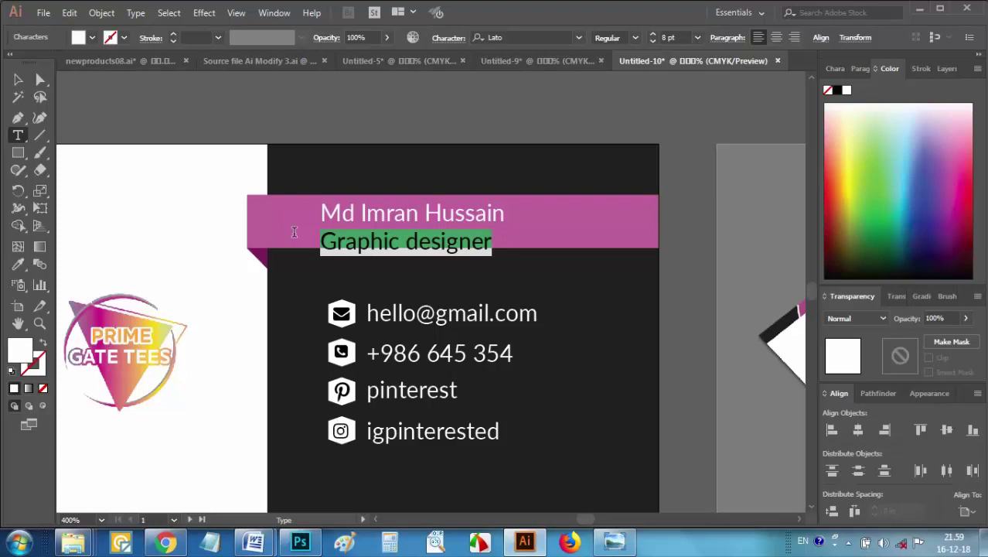
pyautogui.click(654, 41)
pyautogui.click(349, 217)
pyautogui.moveTo(323, 210); pyautogui.dragTo(534, 211)
pyautogui.click(652, 35)
pyautogui.click(652, 35)
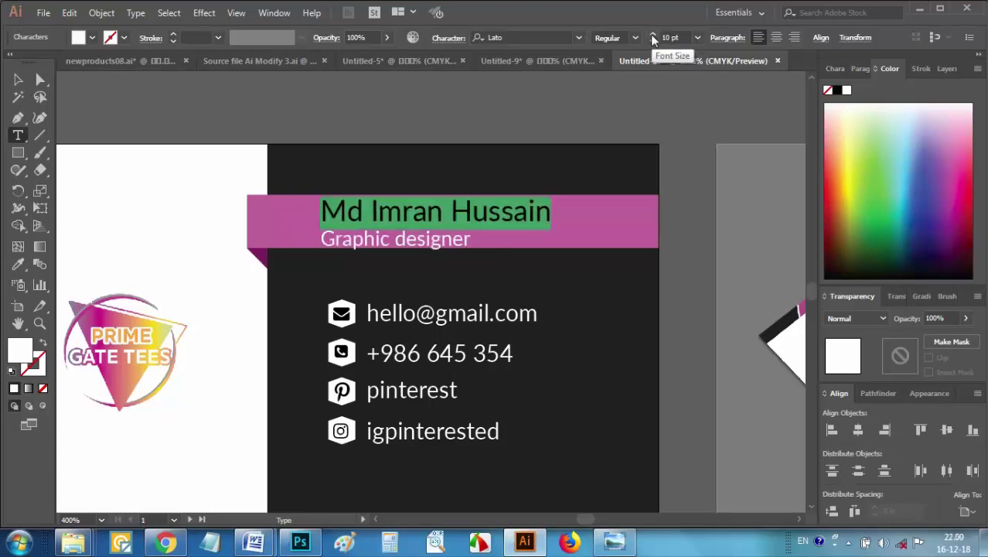
pyautogui.click(652, 36)
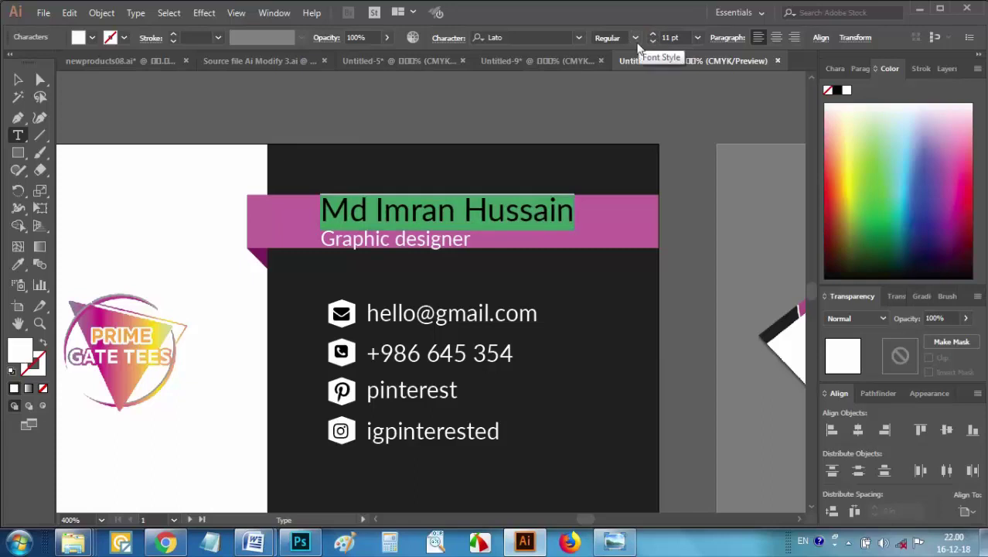
pyautogui.click(635, 37)
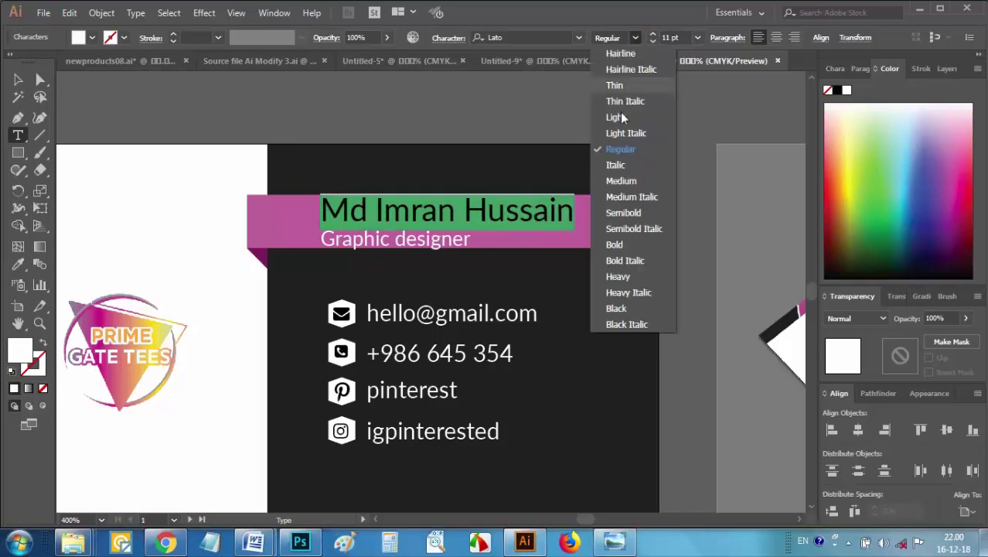
pyautogui.click(610, 182)
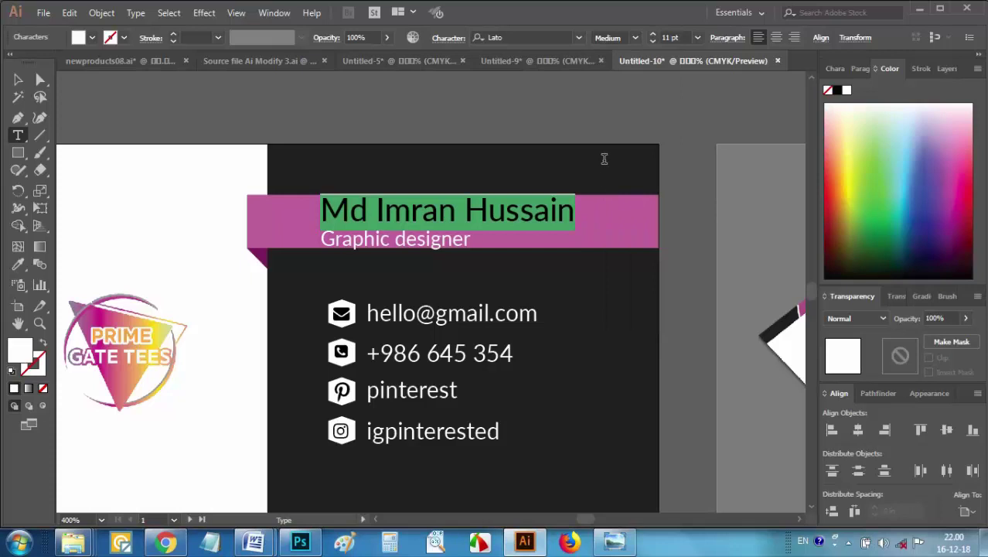
pyautogui.click(19, 80)
# Step: Reduce the name and title block's leading to 7 pt in the Character panel
pyautogui.click(251, 128)
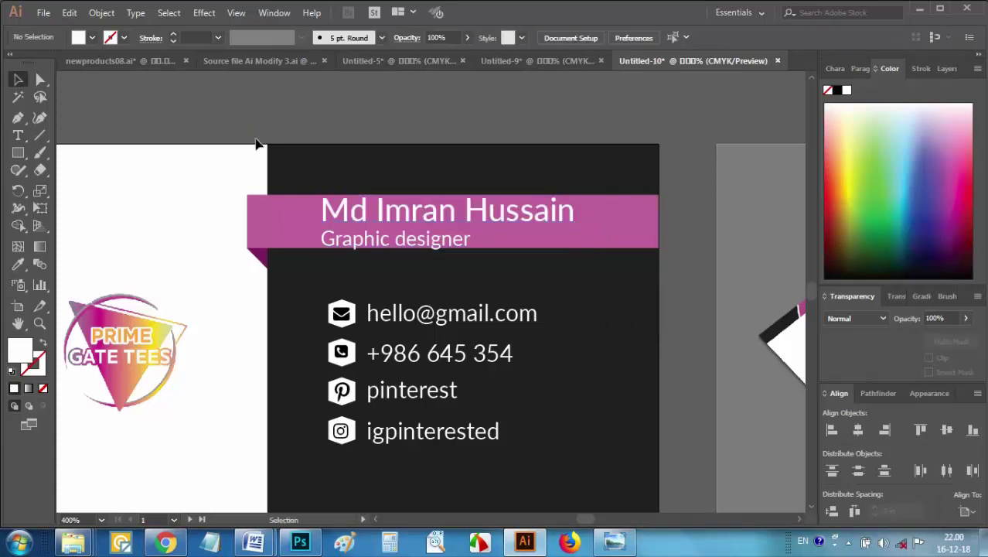
pyautogui.click(391, 241)
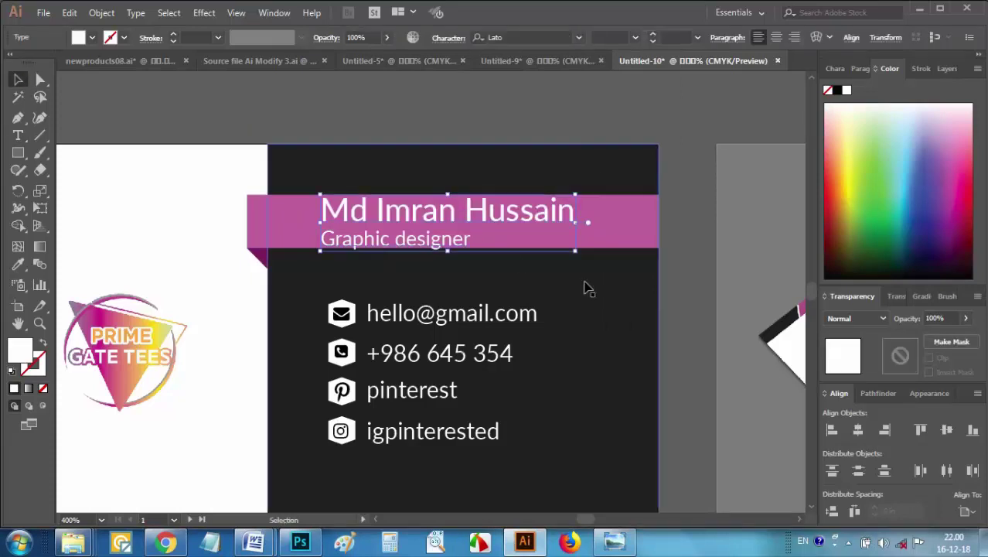
pyautogui.click(835, 69)
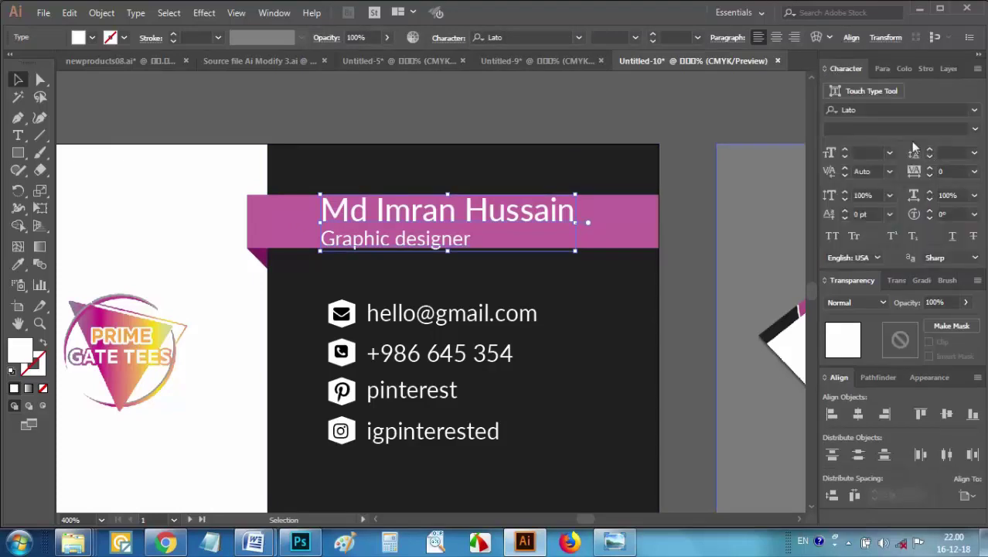
pyautogui.click(929, 158)
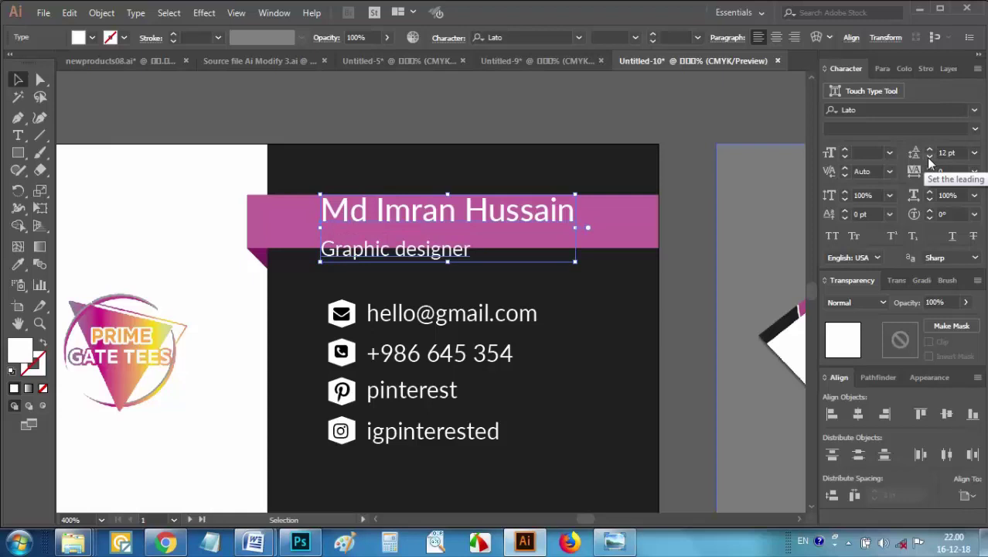
pyautogui.click(929, 158)
pyautogui.click(929, 158)
pyautogui.click(929, 158)
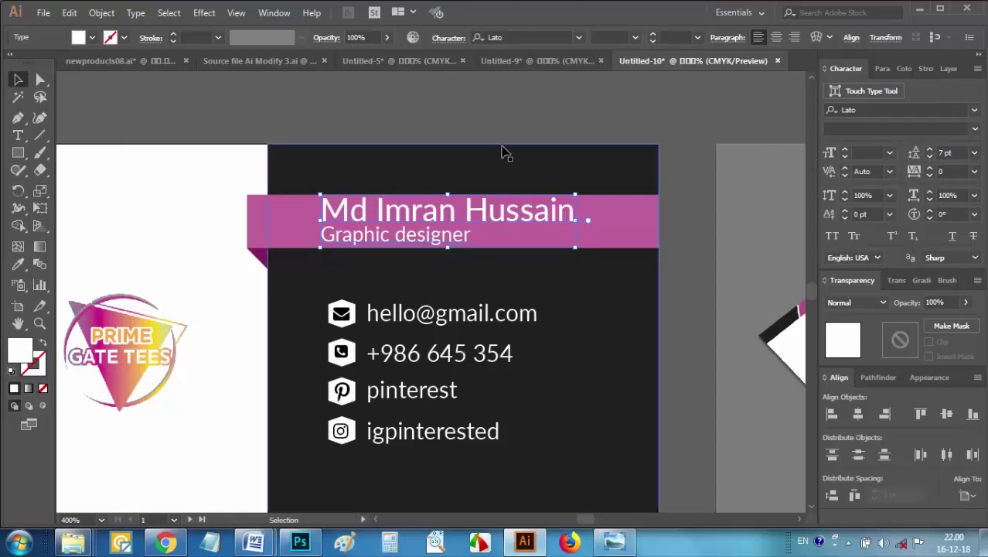
pyautogui.click(411, 123)
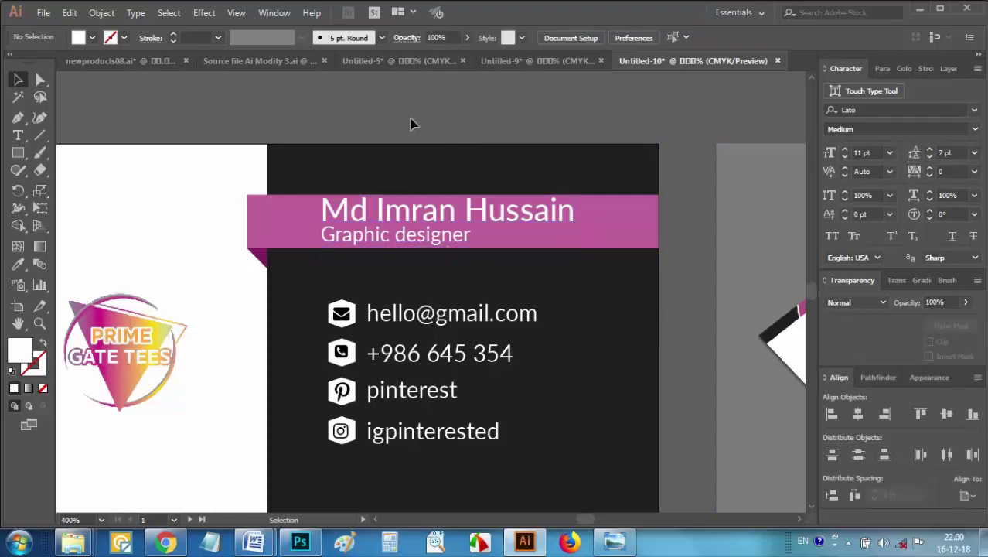
pyautogui.click(313, 312)
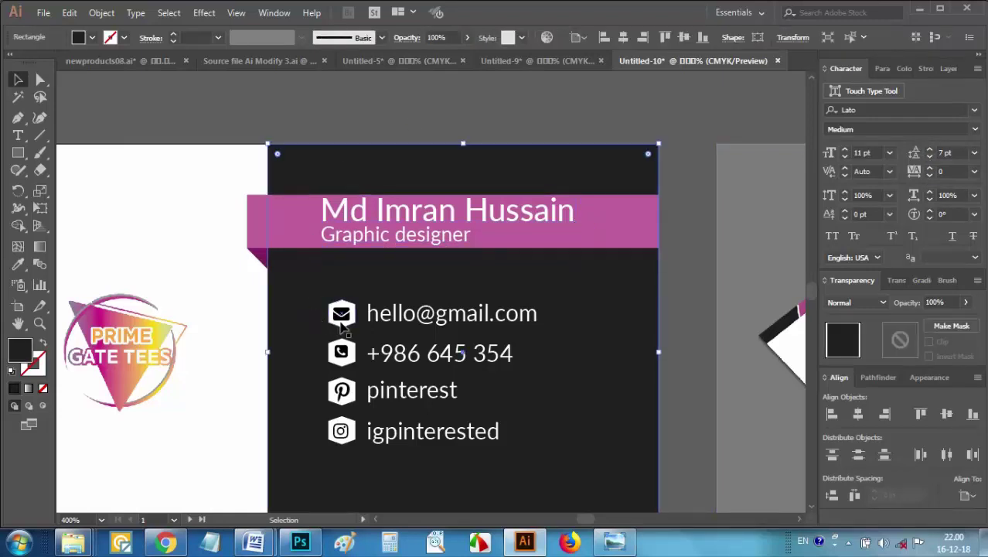
# Step: Duplicate the envelope hexagon icon into the ribbon just left of the name, enlarged
pyautogui.click(341, 323)
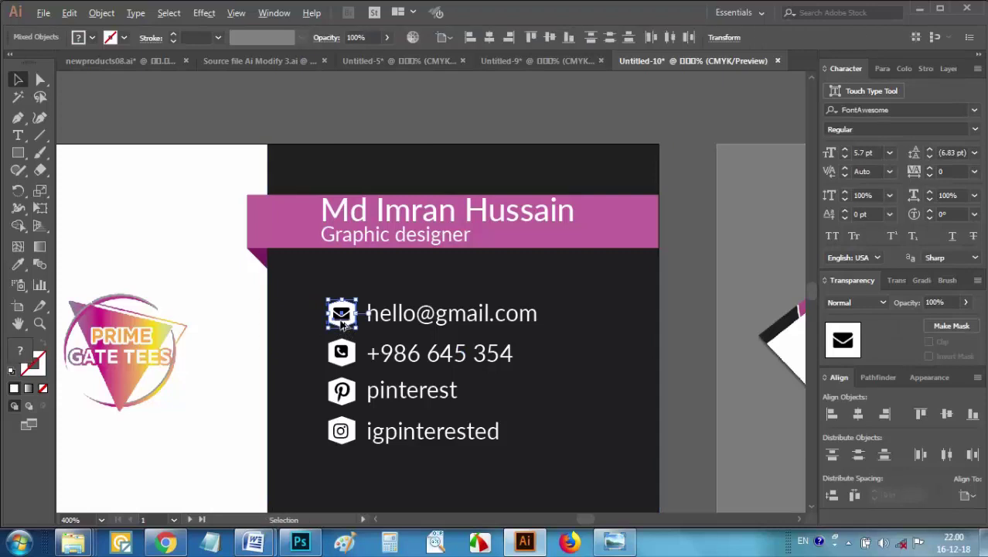
pyautogui.moveTo(341, 318)
pyautogui.mouseDown()
pyautogui.moveTo(281, 224)
pyautogui.moveTo(315, 246)
pyautogui.mouseUp()
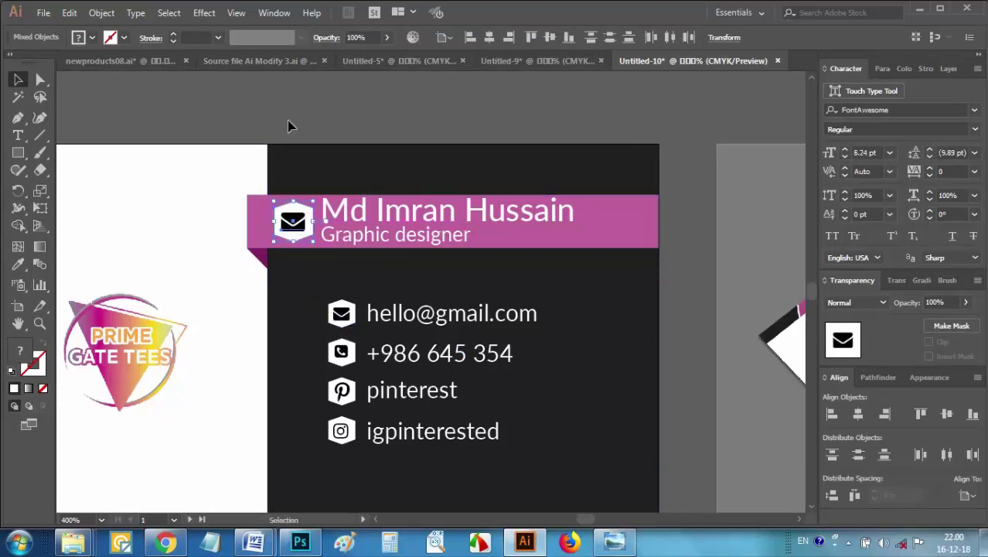
pyautogui.click(288, 121)
pyautogui.click(294, 222)
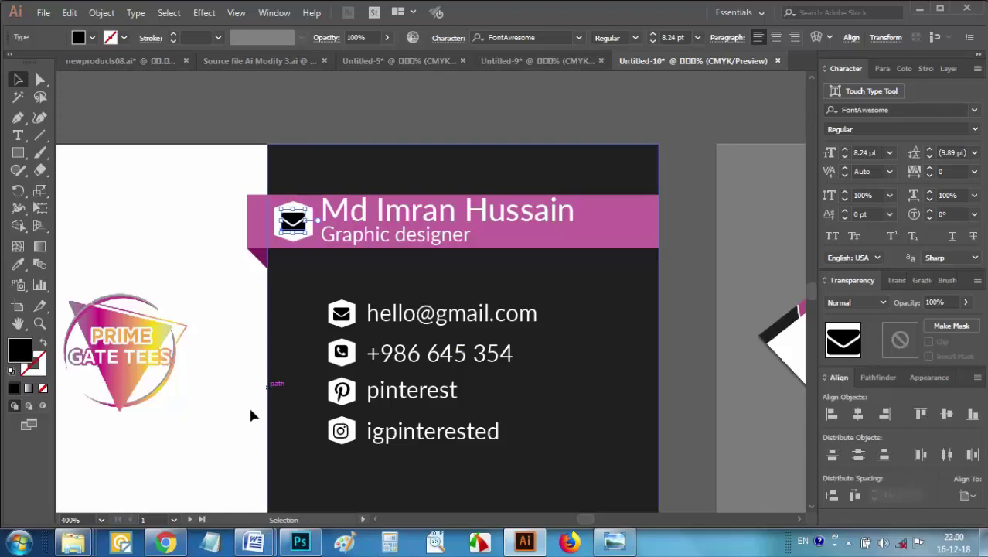
# Step: Check the Untitled-9 icons document, then return to Untitled-10
pyautogui.click(554, 60)
pyautogui.click(572, 210)
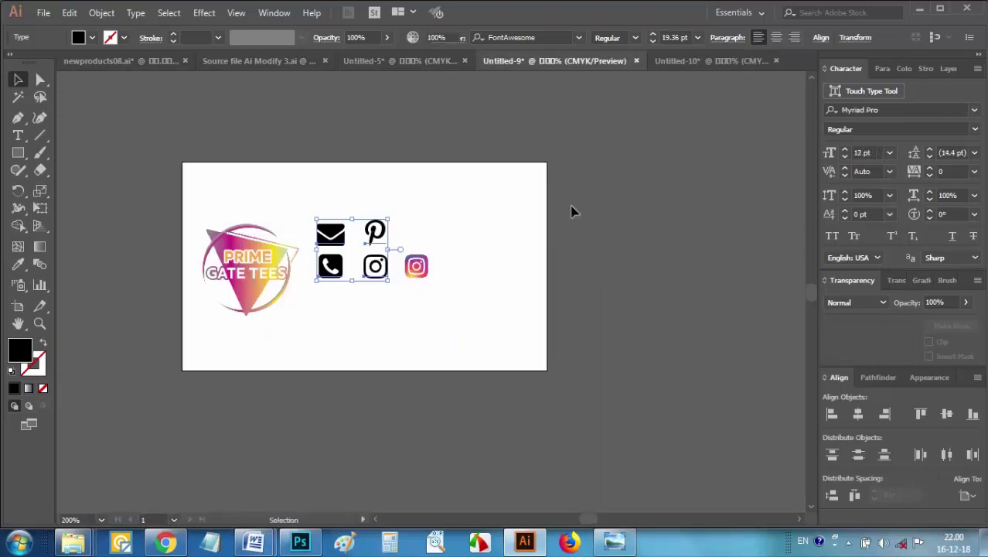
pyautogui.click(691, 62)
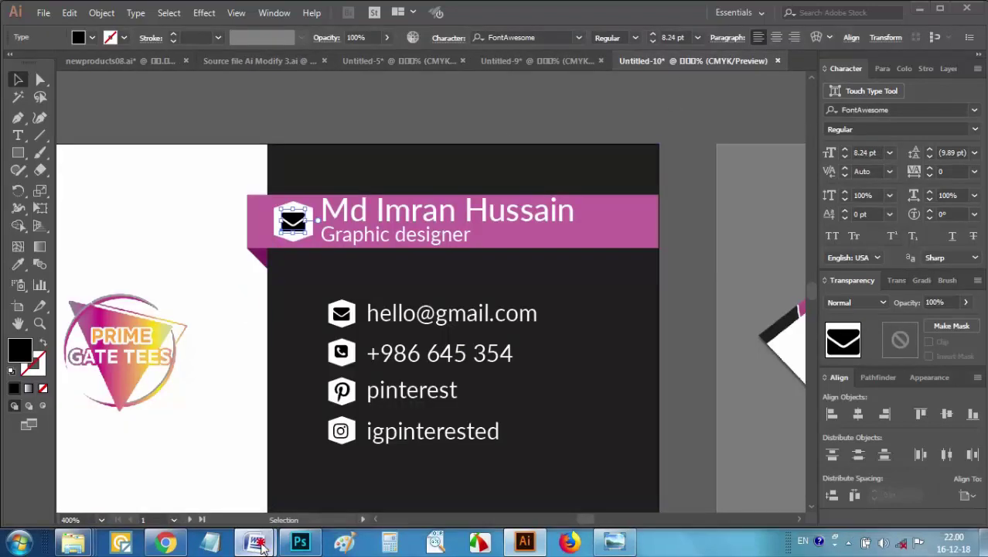
# Step: Copy the person glyph from the FontAwesome sheet in All Icon.docx, then return to Illustrator
pyautogui.moveTo(256, 543)
pyautogui.click(324, 462)
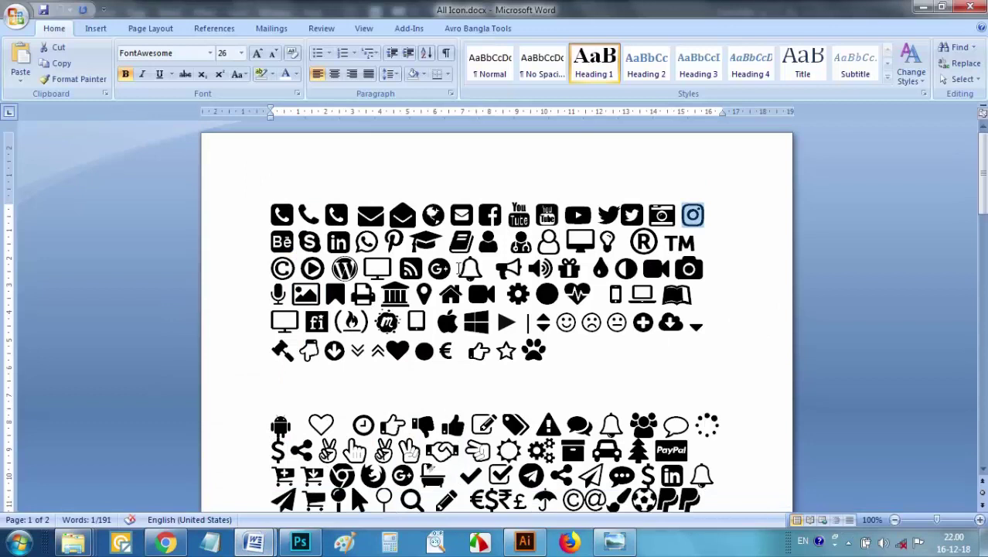
pyautogui.moveTo(488, 246); pyautogui.dragTo(495, 249)
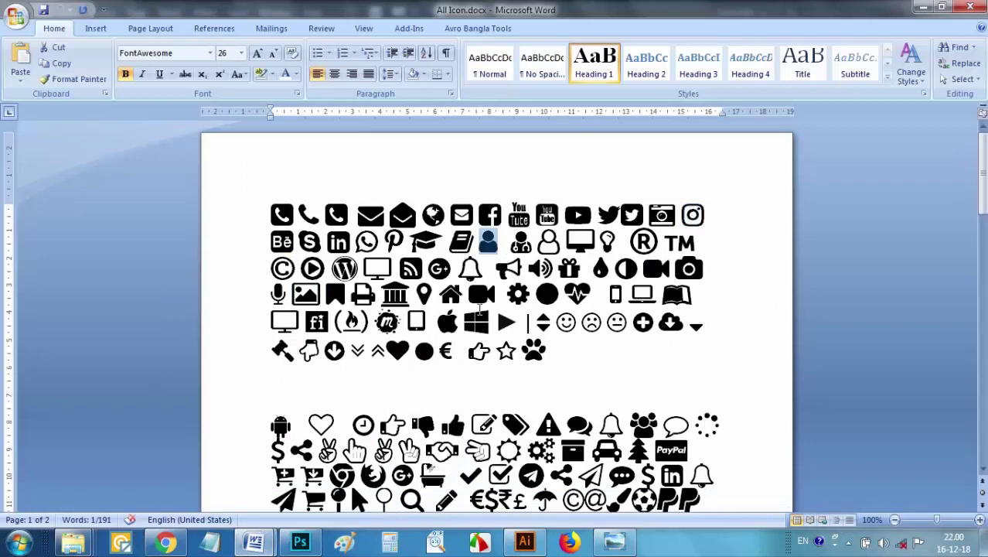
pyautogui.scroll(-5, 495, 321)
pyautogui.scroll(5, 507, 332)
pyautogui.click(525, 541)
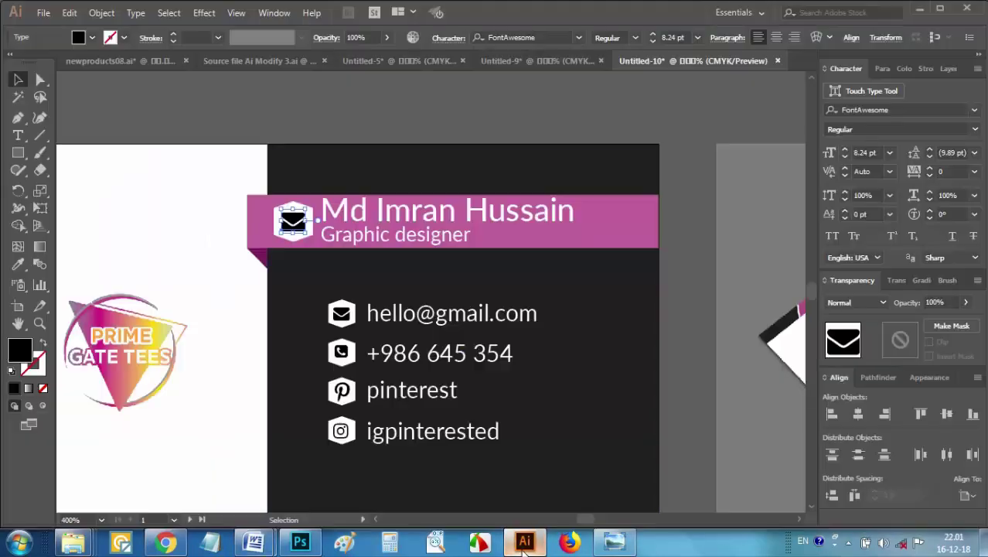
# Step: Replace the ribbon's envelope glyph with the person icon and scale it up slightly
pyautogui.doubleClick(293, 221)
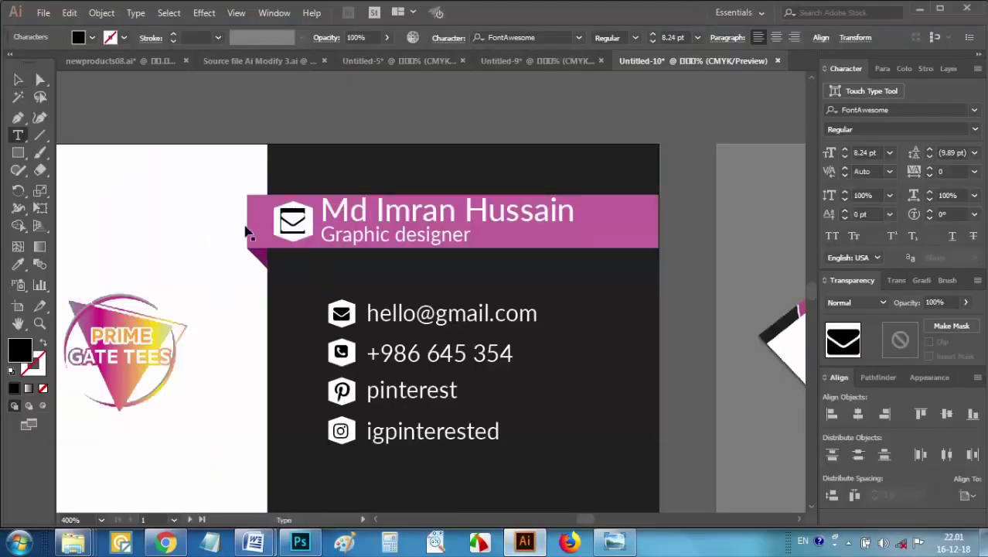
pyautogui.press('Escape')
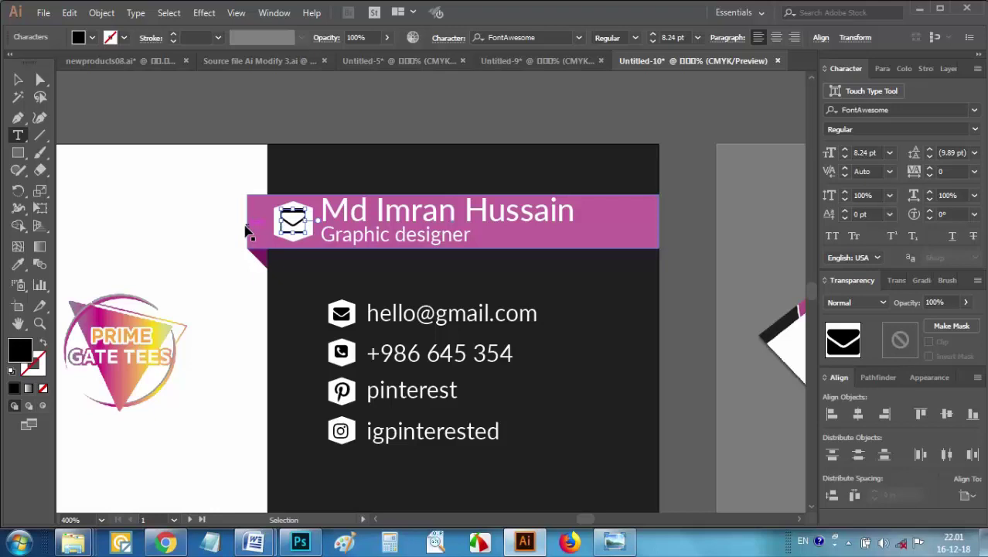
pyautogui.hotkey('ctrl', 'z')
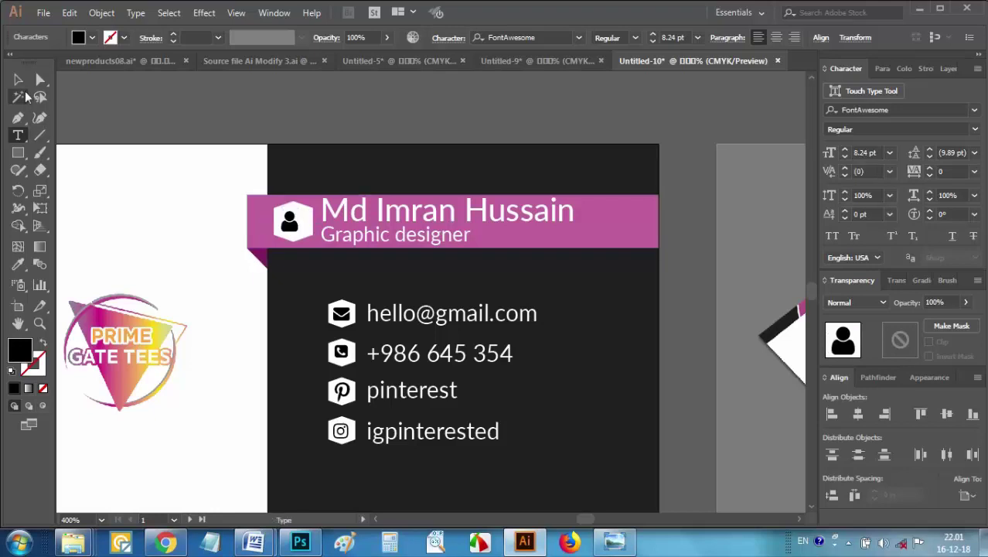
pyautogui.click(17, 79)
pyautogui.scroll(3, 271, 222)
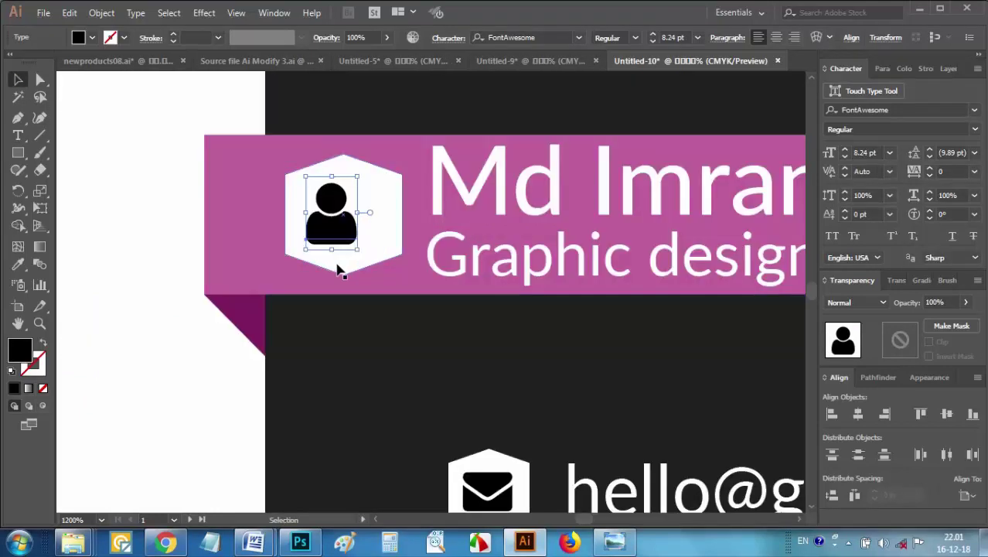
pyautogui.moveTo(354, 252)
pyautogui.mouseDown()
pyautogui.moveTo(365, 262)
pyautogui.moveTo(355, 241)
pyautogui.mouseUp()
pyautogui.scroll(-4, 353, 236)
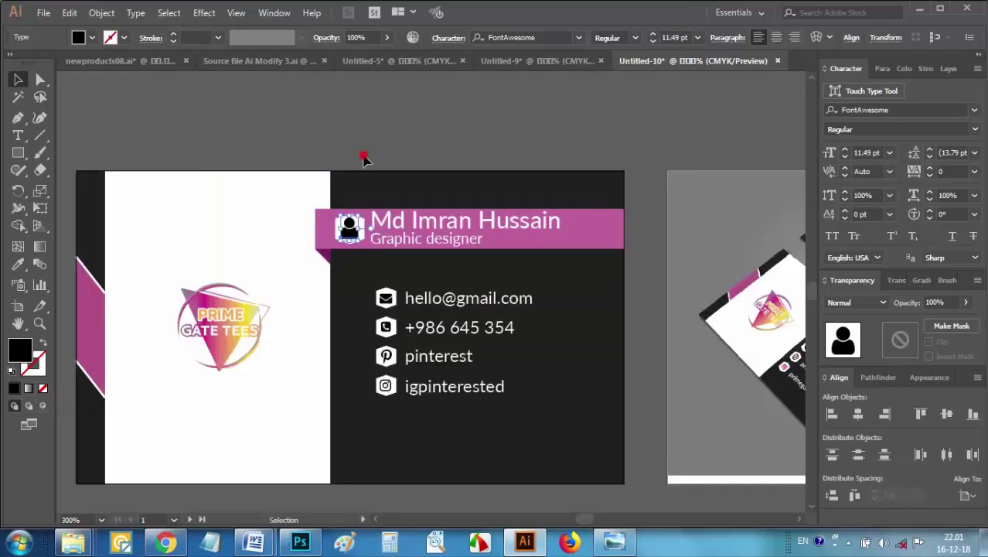
pyautogui.click(464, 152)
pyautogui.moveTo(534, 153); pyautogui.dragTo(393, 108)
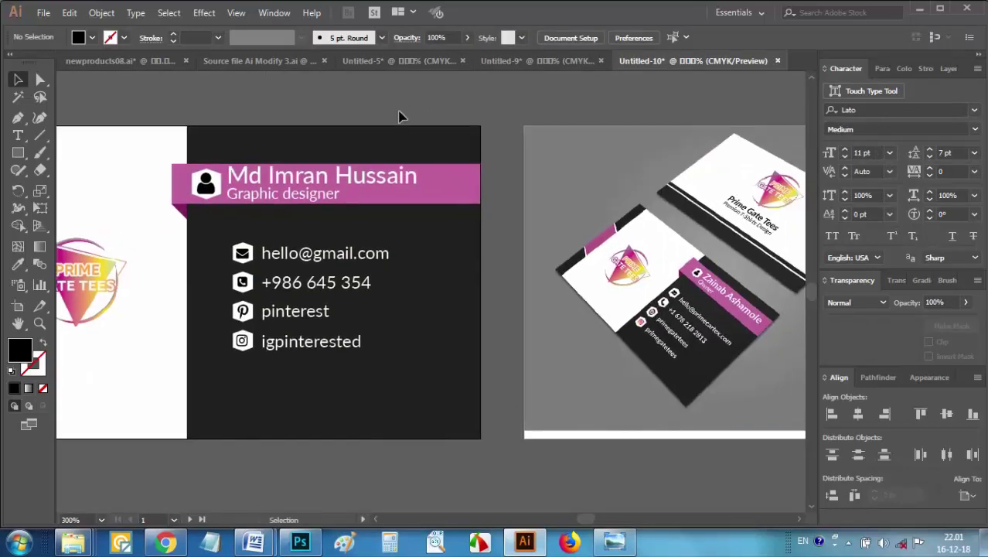
# Step: Enlarge the Prime Gate Tees logo on the front panel and move the mockup above the artboards
pyautogui.scroll(-2, 496, 293)
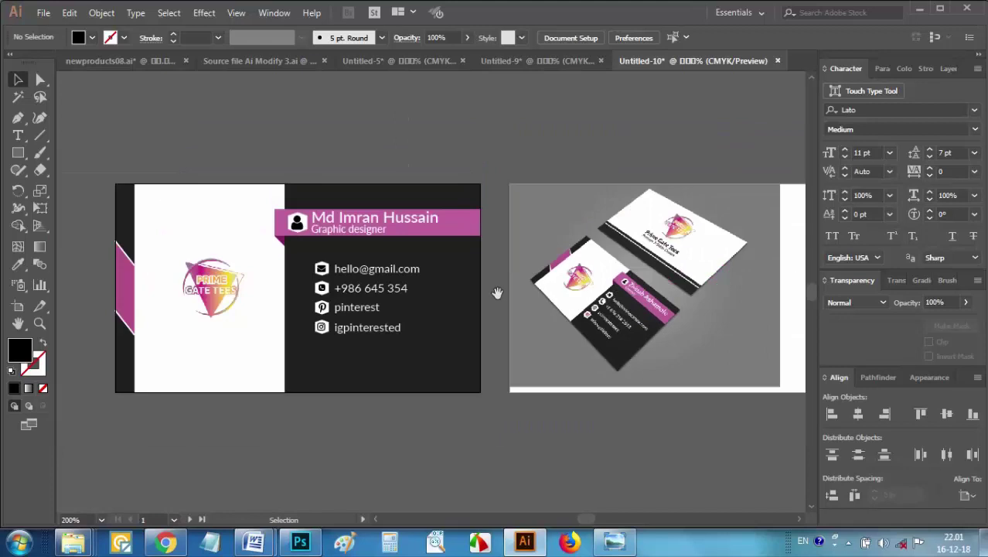
pyautogui.moveTo(494, 298)
pyautogui.mouseDown()
pyautogui.moveTo(502, 288)
pyautogui.moveTo(503, 297)
pyautogui.mouseUp()
pyautogui.click(222, 308)
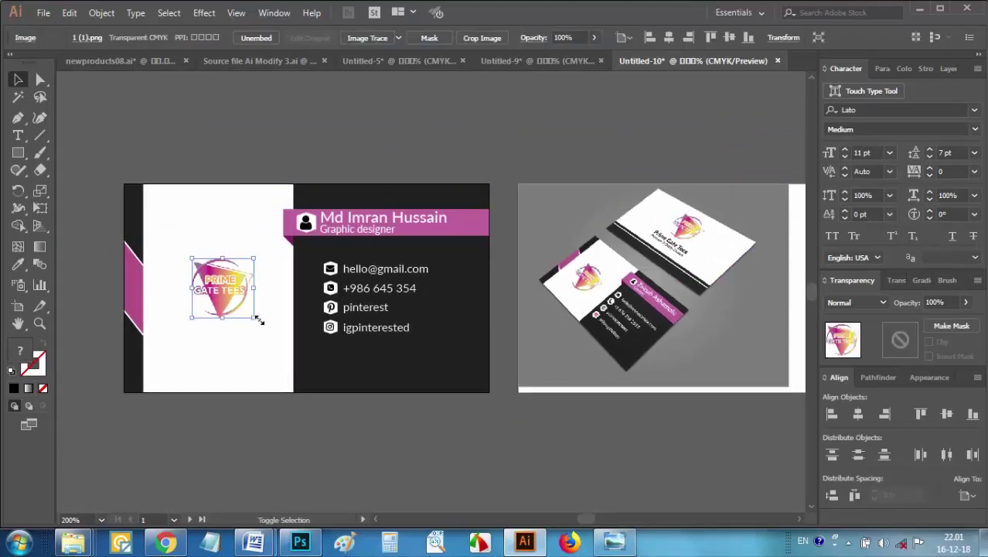
pyautogui.moveTo(258, 320); pyautogui.dragTo(268, 333)
pyautogui.moveTo(611, 349); pyautogui.dragTo(564, 126)
pyautogui.moveTo(613, 230)
pyautogui.mouseDown()
pyautogui.moveTo(381, 276)
pyautogui.moveTo(388, 280)
pyautogui.mouseUp()
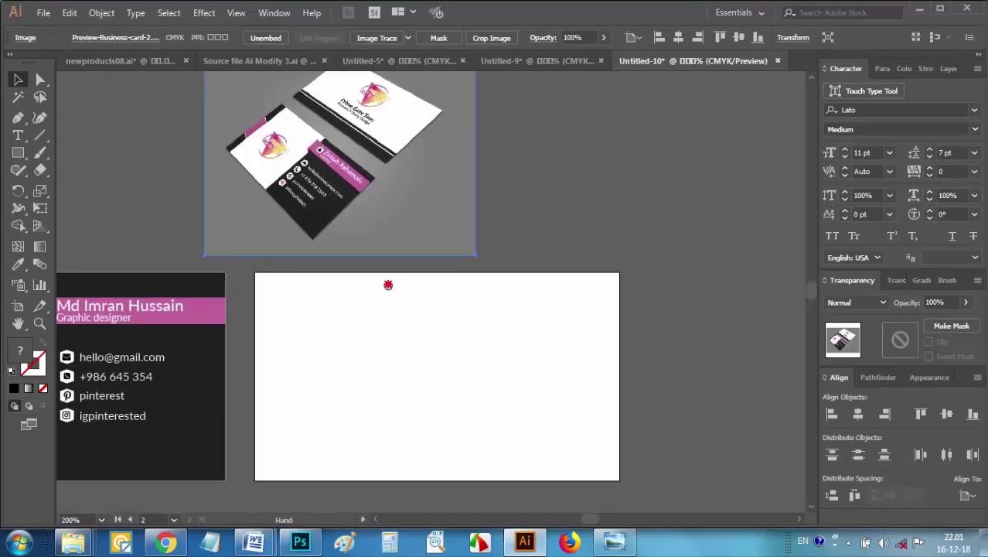
# Step: Copy the logo onto the blank back artboard
pyautogui.hotkey('ctrl', '-')
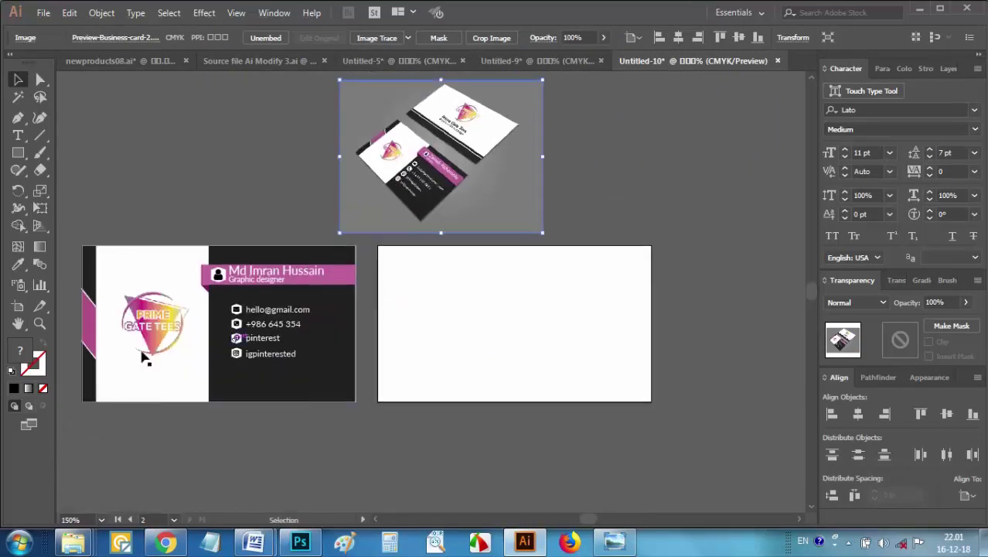
pyautogui.moveTo(165, 330)
pyautogui.mouseDown()
pyautogui.moveTo(496, 325)
pyautogui.moveTo(514, 306)
pyautogui.mouseUp()
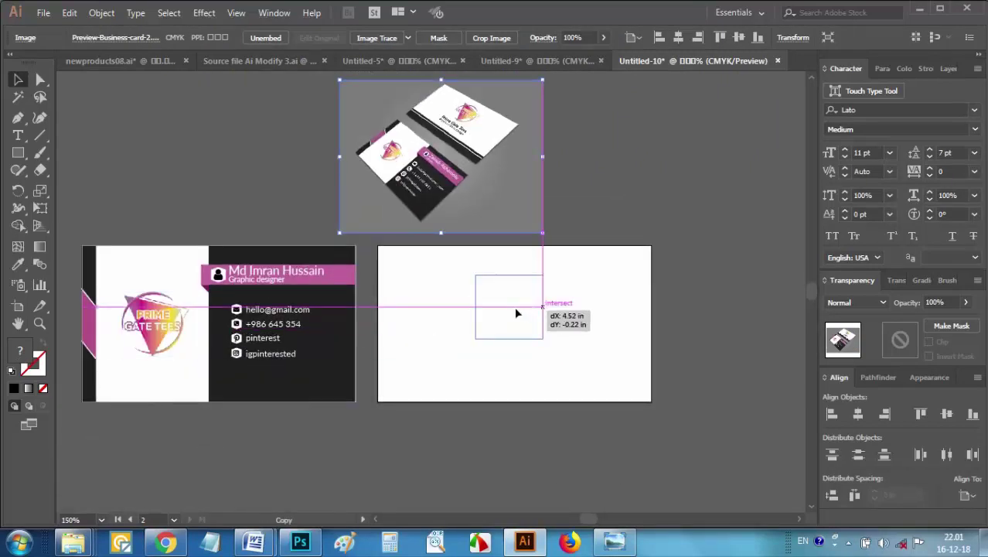
pyautogui.click(619, 347)
pyautogui.click(620, 357)
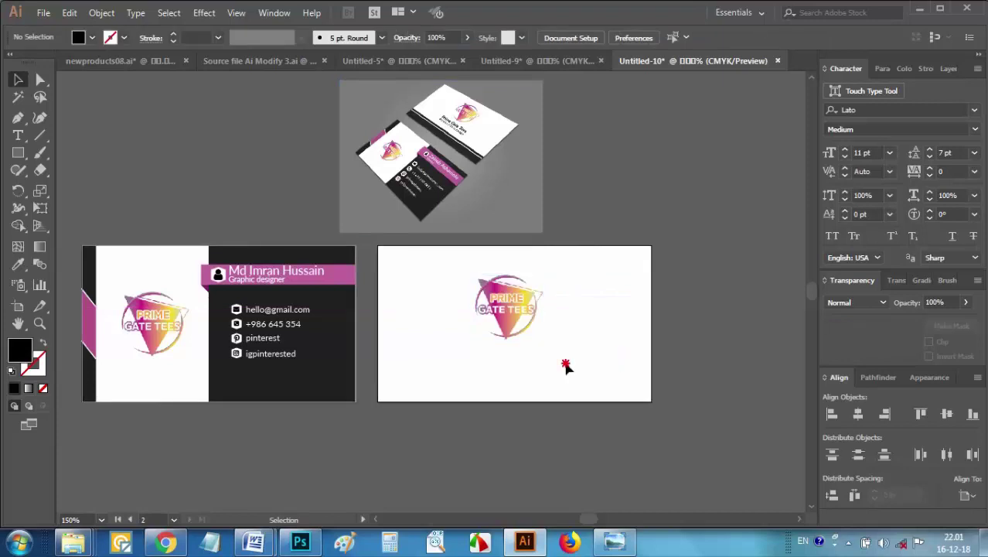
# Step: Centre the logo horizontally and vertically on artboard 2, then nudge it slightly up
pyautogui.click(522, 326)
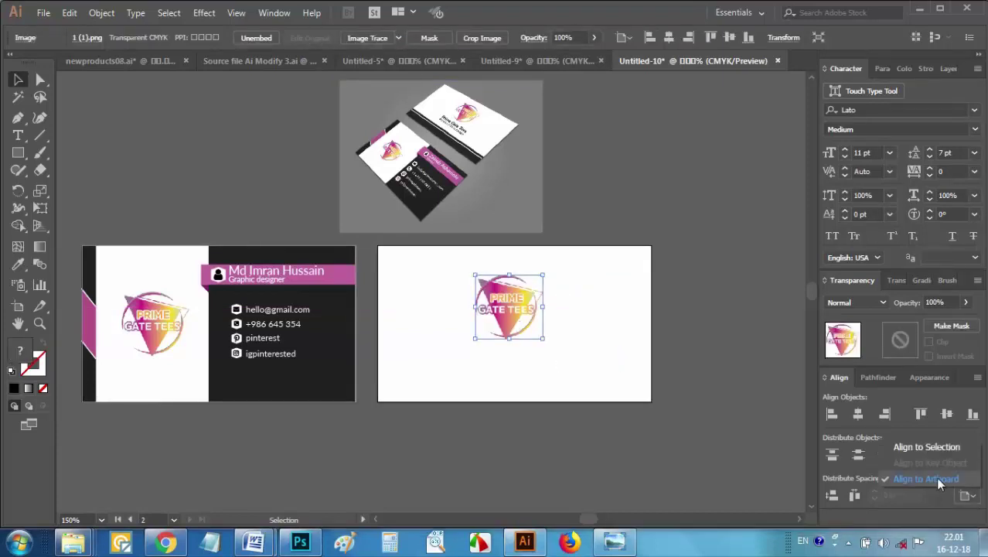
pyautogui.click(858, 415)
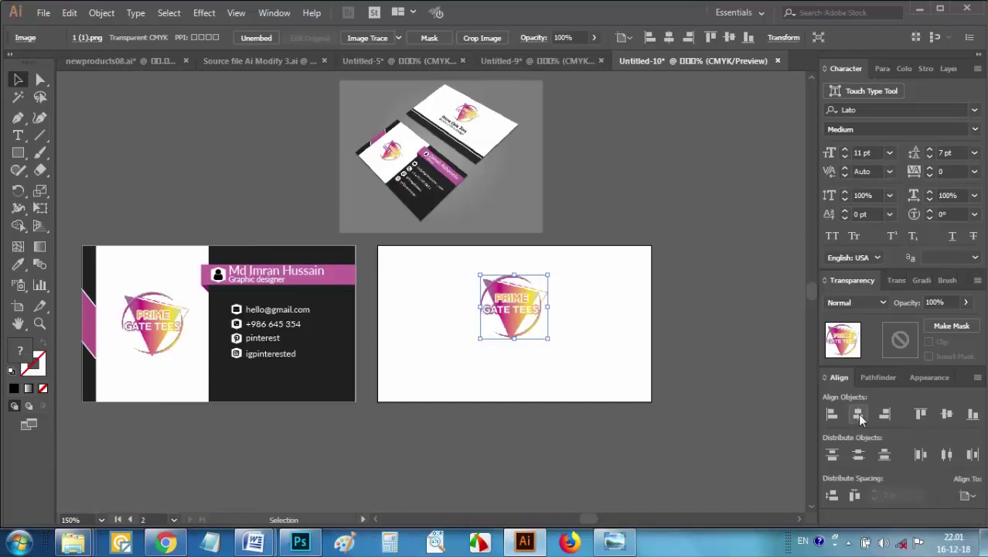
pyautogui.click(950, 416)
pyautogui.click(695, 389)
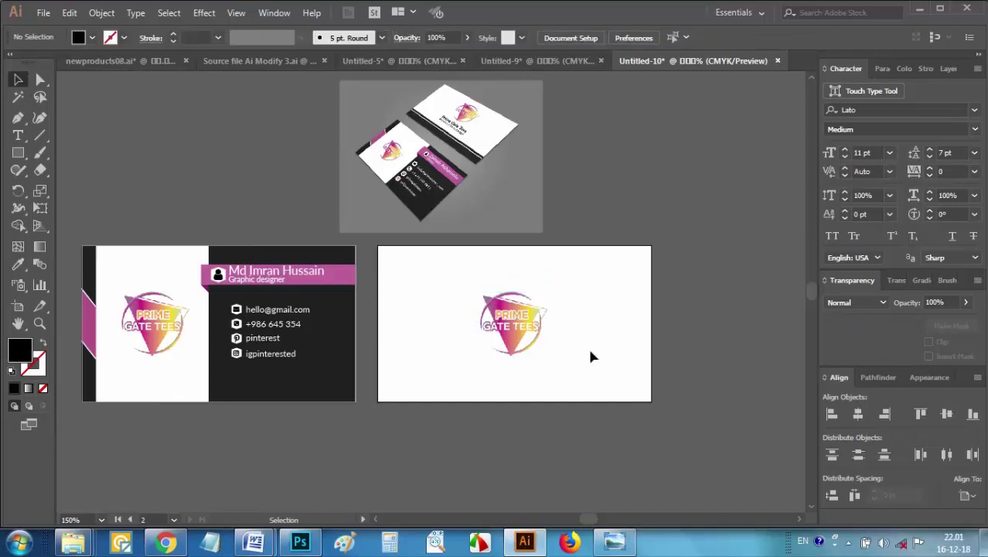
pyautogui.moveTo(534, 348); pyautogui.dragTo(534, 332)
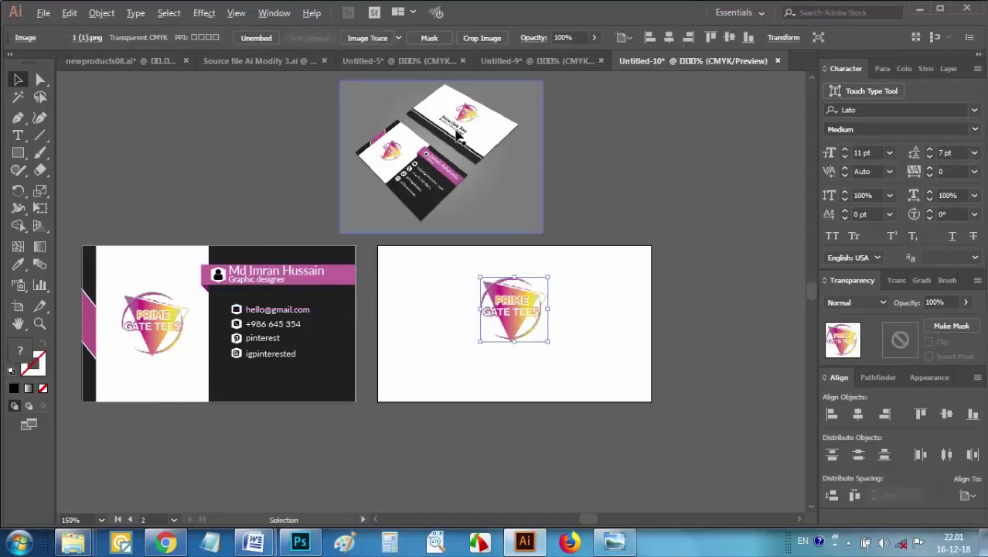
pyautogui.scroll(2, 456, 129)
pyautogui.scroll(2, 457, 136)
pyautogui.scroll(-1, 458, 135)
pyautogui.scroll(1, 458, 136)
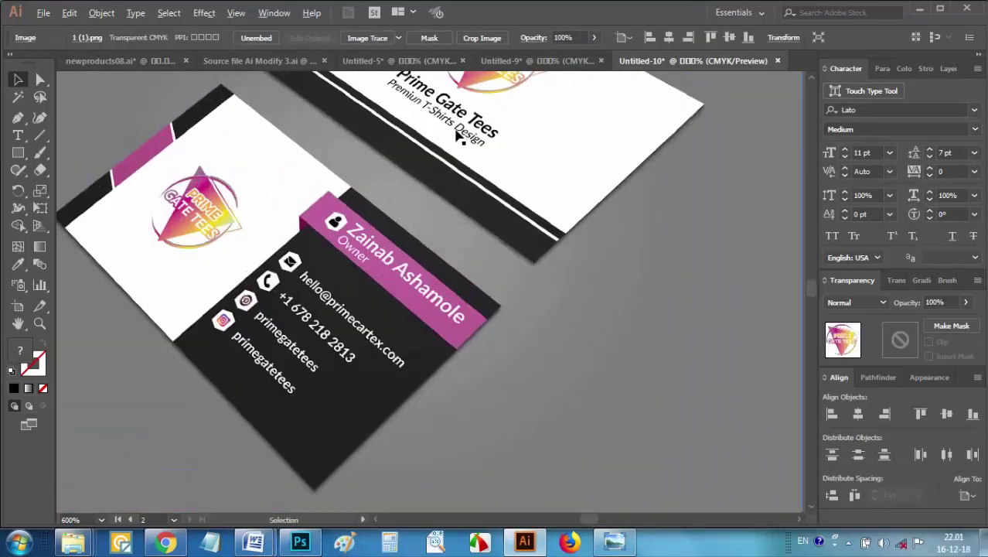
pyautogui.scroll(-3, 457, 135)
pyautogui.scroll(-1, 458, 135)
pyautogui.scroll(-2, 512, 326)
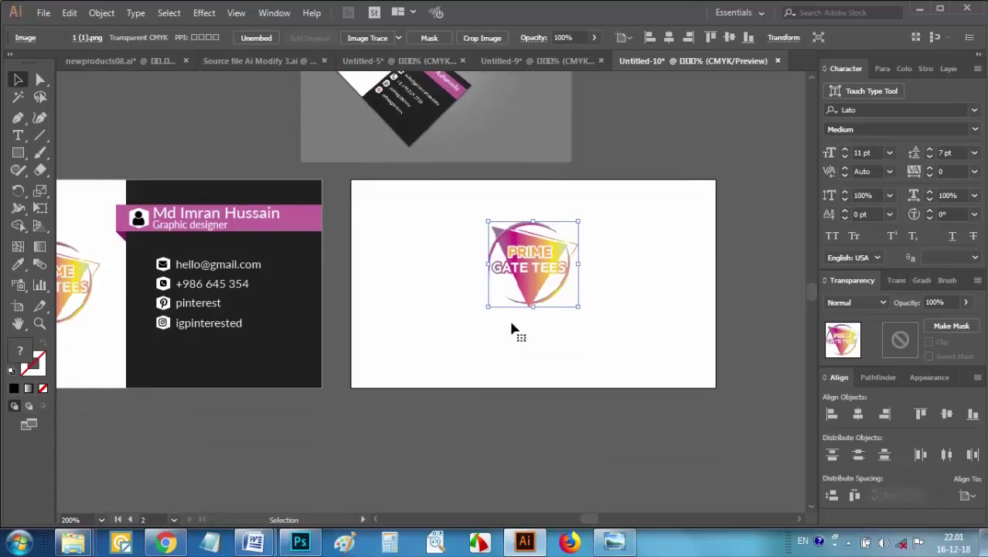
# Step: Copy the e-mail line onto the back card, make it black, and retype it as the company name
pyautogui.moveTo(220, 269)
pyautogui.mouseDown()
pyautogui.moveTo(545, 331)
pyautogui.moveTo(532, 325)
pyautogui.mouseUp()
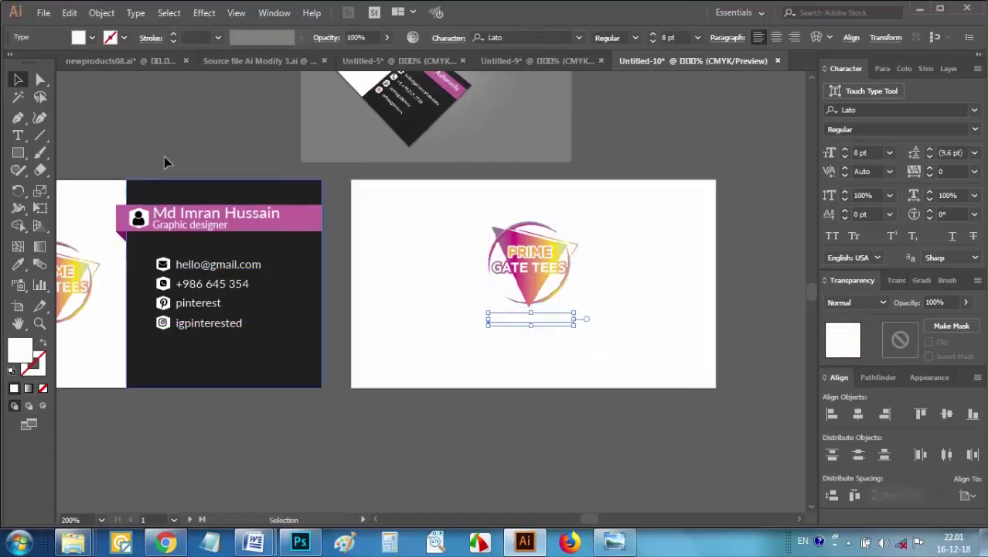
pyautogui.click(92, 38)
pyautogui.click(40, 62)
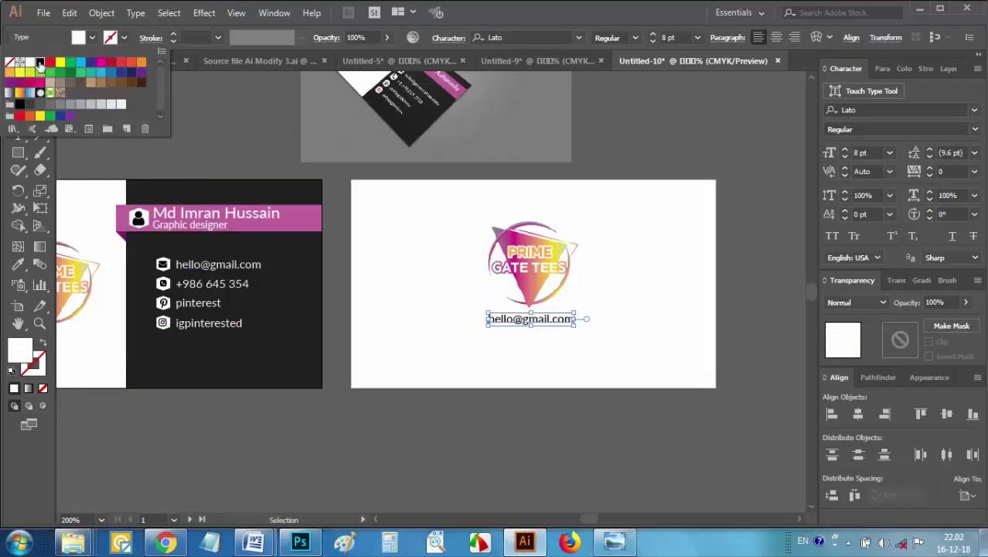
pyautogui.click(543, 320)
pyautogui.doubleClick(559, 322)
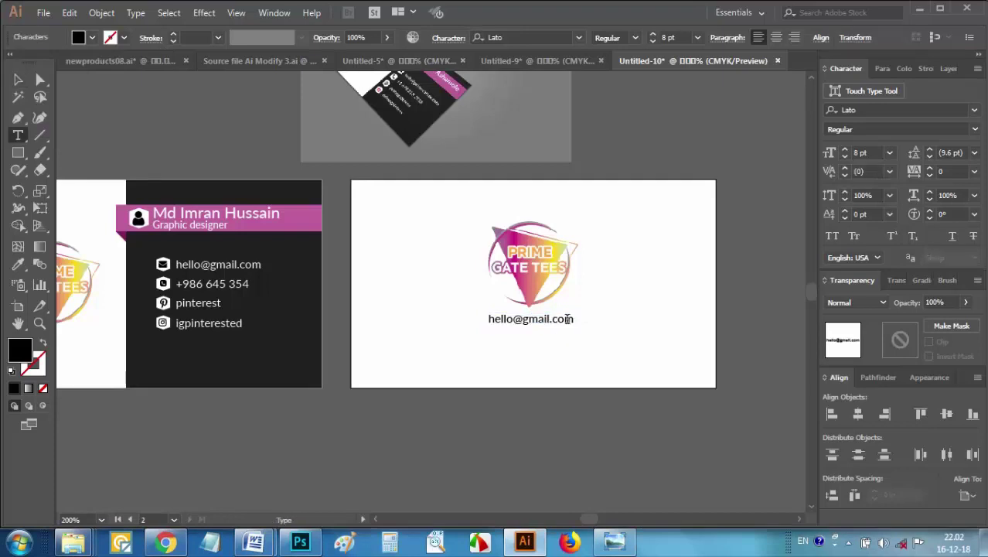
pyautogui.hotkey('ctrl', 'a')
pyautogui.write('P')
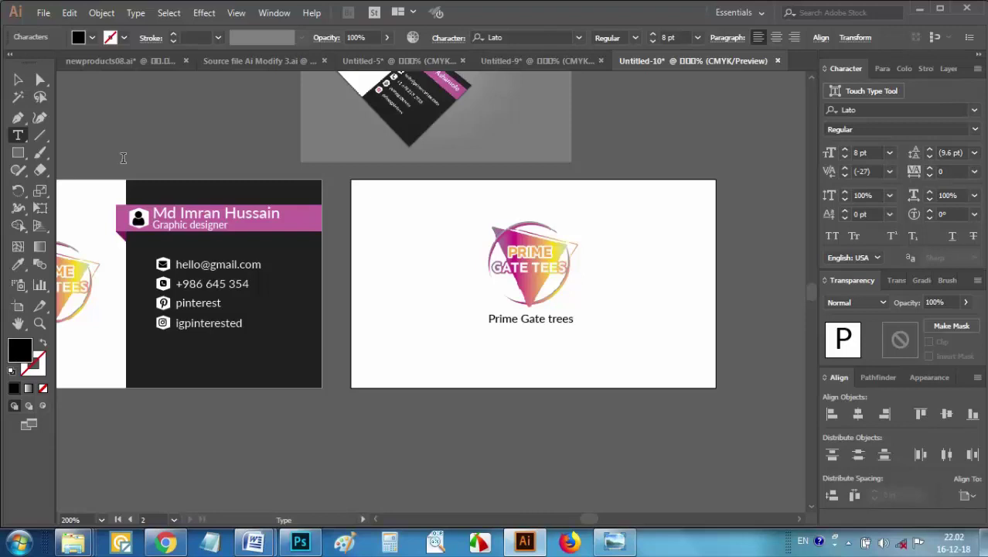
# Step: Enlarge the 'Prime Gate trees' company name to 12 pt and centre it under the logo
pyautogui.click(17, 80)
pyautogui.click(652, 35)
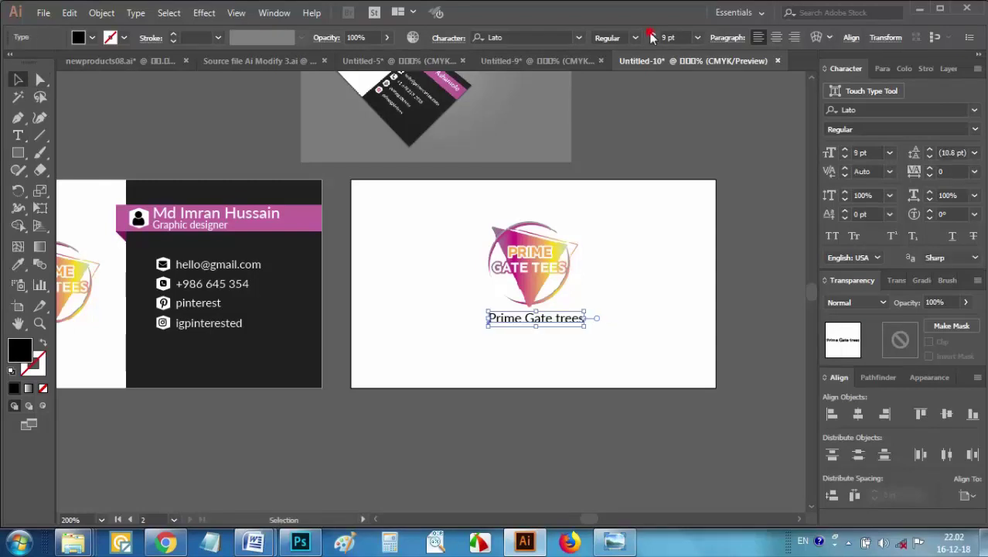
pyautogui.click(651, 36)
pyautogui.click(652, 35)
pyautogui.click(652, 35)
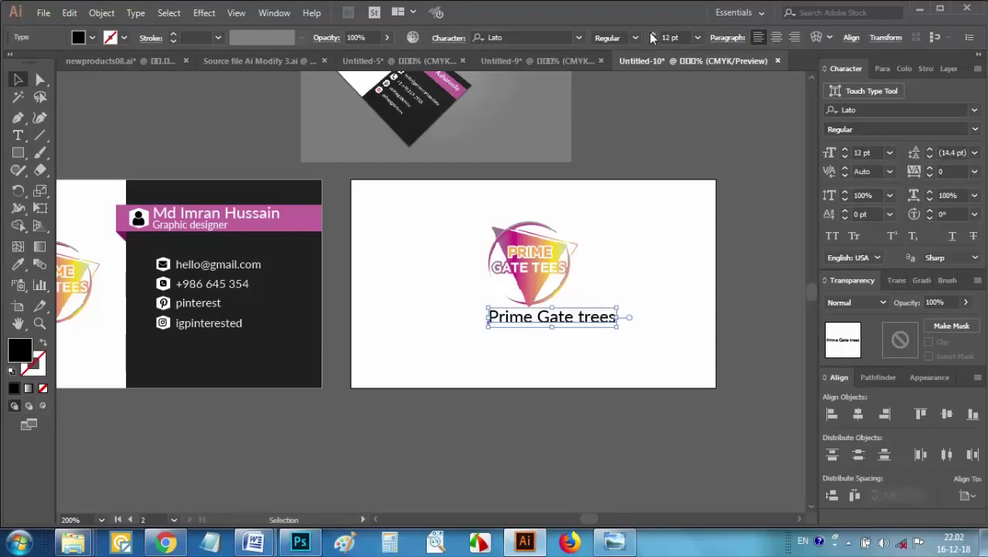
pyautogui.click(858, 413)
pyautogui.click(559, 375)
pyautogui.scroll(2, 560, 375)
pyautogui.scroll(2, 560, 375)
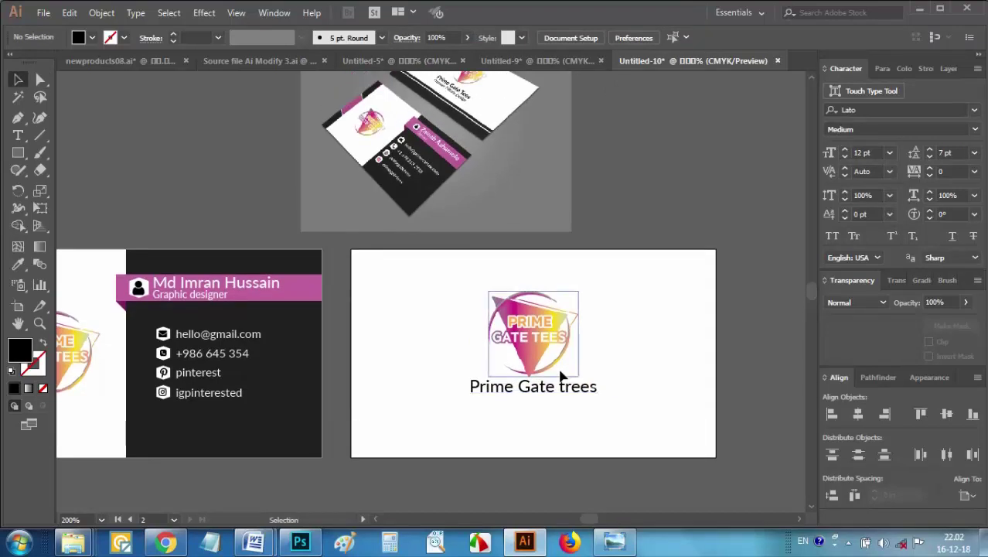
pyautogui.scroll(-4, 561, 376)
# Step: Duplicate the company name just below and retype the copy as 'Company tag line here'
pyautogui.moveTo(537, 326); pyautogui.dragTo(536, 340)
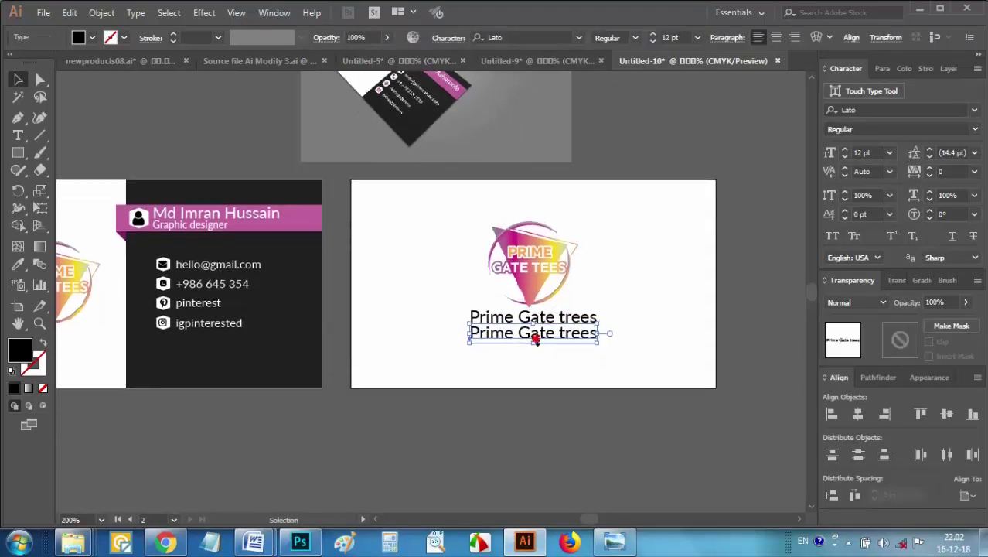
pyautogui.hotkey('ctrl', 'shift', 'a')
pyautogui.press('t')
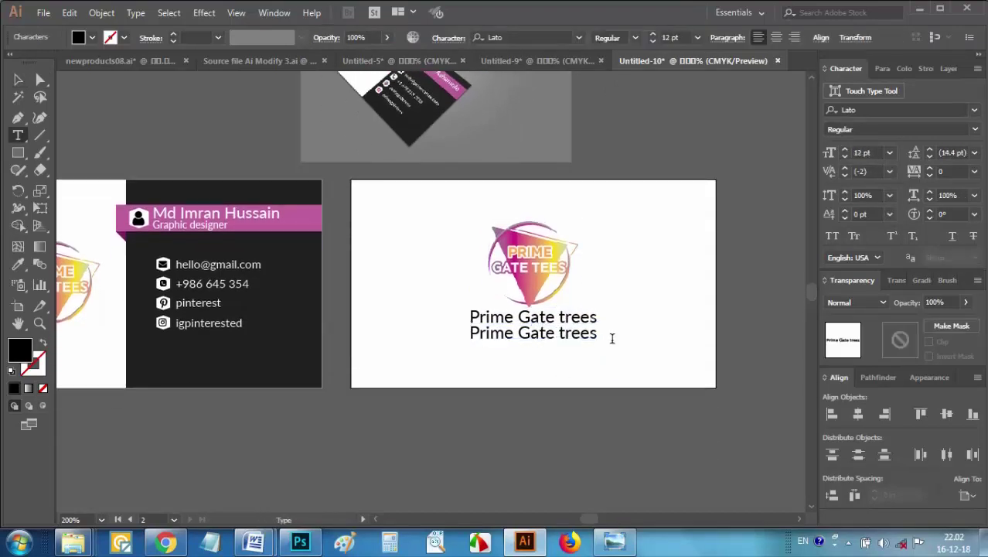
pyautogui.moveTo(627, 333); pyautogui.dragTo(403, 341)
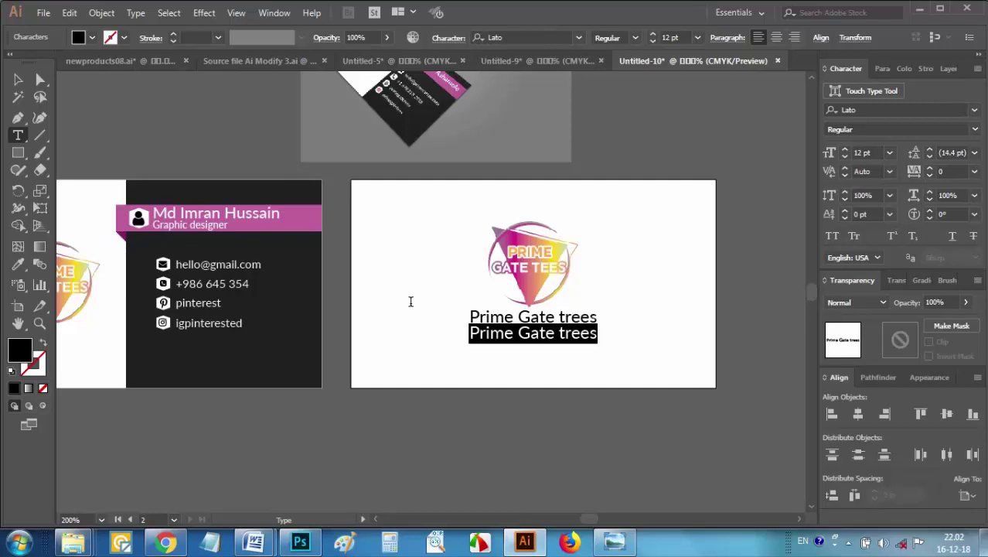
pyautogui.write('Compa')
pyautogui.write('tag line')
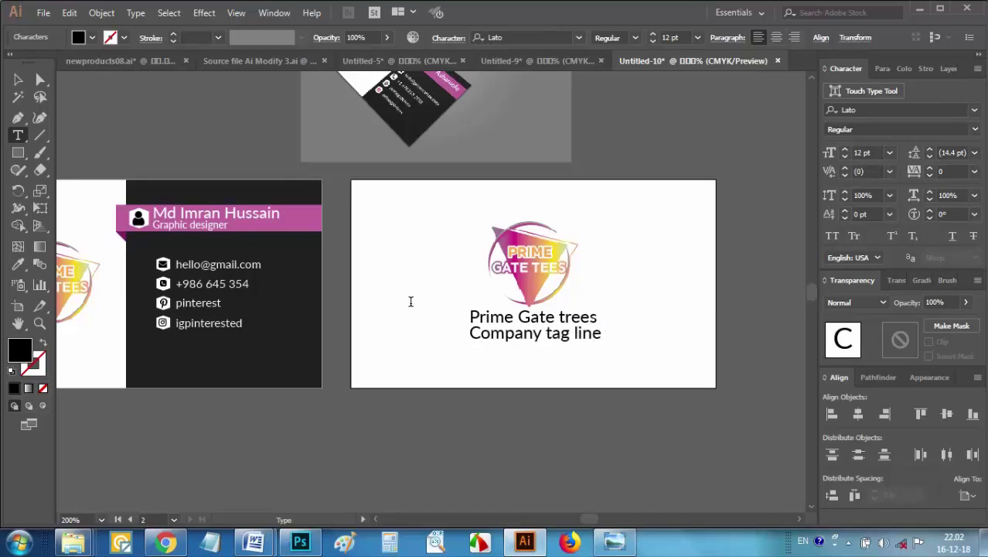
pyautogui.write(' heer')
pyautogui.press('BackSpace')
pyautogui.press('BackSpace')
pyautogui.write('r')
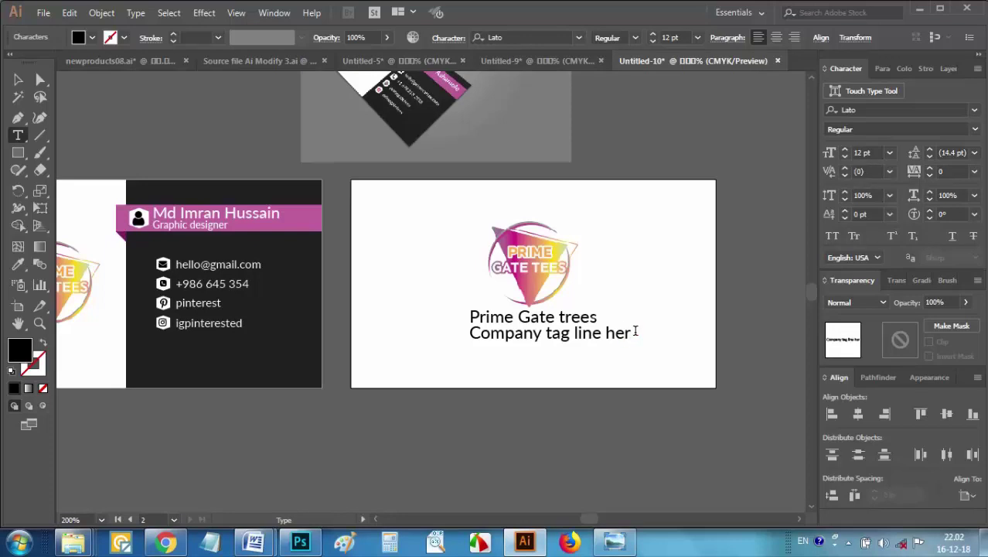
pyautogui.write('e')
pyautogui.click(17, 79)
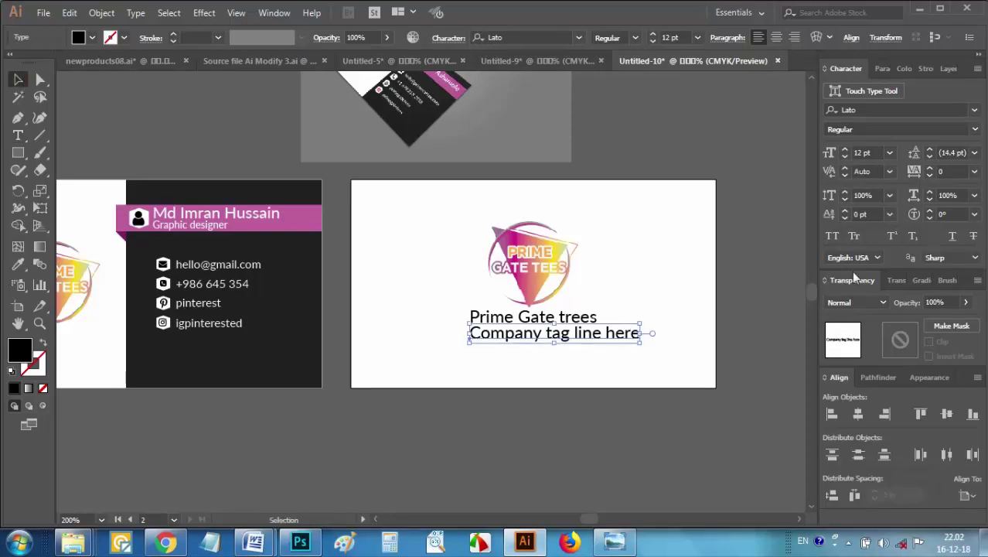
# Step: Set the tag line to all caps at 7 pt and nudge it up under the company name
pyautogui.click(832, 235)
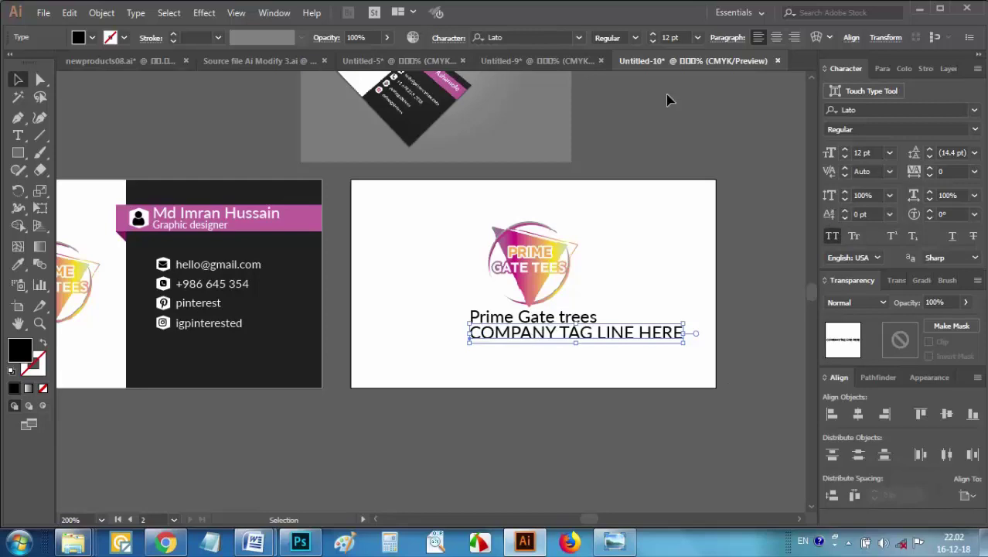
pyautogui.click(653, 41)
pyautogui.click(652, 41)
pyautogui.click(653, 41)
pyautogui.click(653, 41)
pyautogui.click(652, 41)
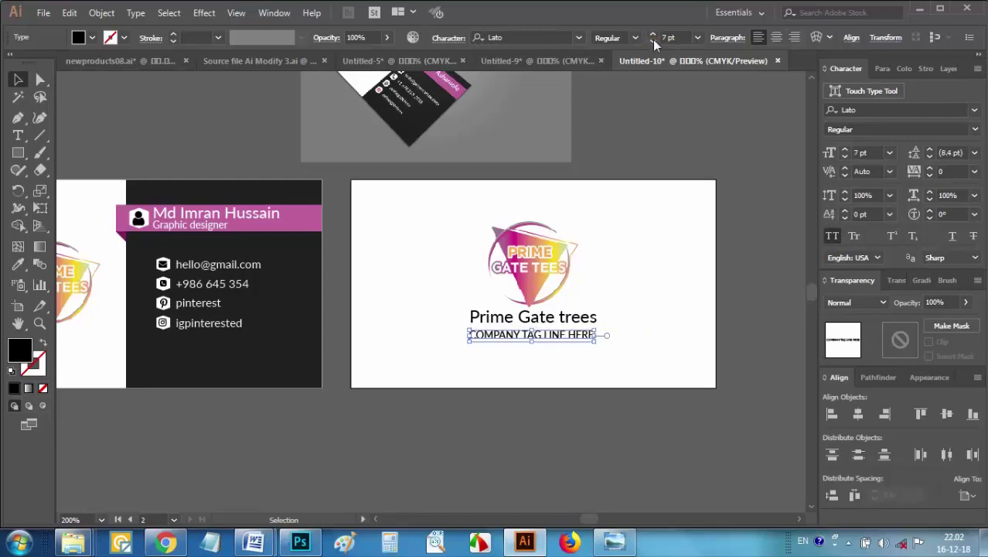
pyautogui.click(604, 257)
pyautogui.scroll(2, 606, 323)
pyautogui.moveTo(520, 354); pyautogui.dragTo(519, 345)
# Step: Check both text lines, then undo an accidental copy of the black card background
pyautogui.keyDown('shift'); pyautogui.click(536, 310); pyautogui.keyUp('shift')
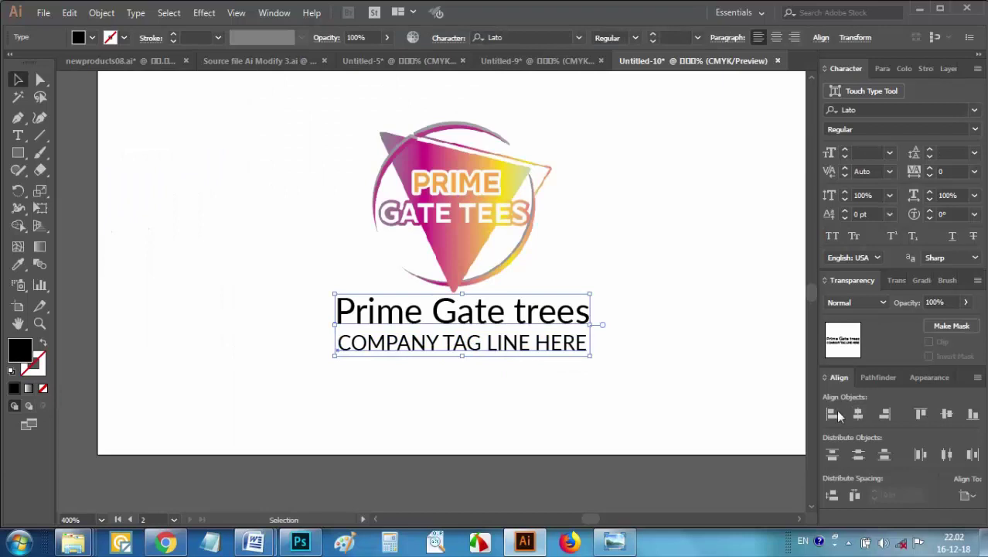
pyautogui.click(630, 344)
pyautogui.scroll(-1, 631, 344)
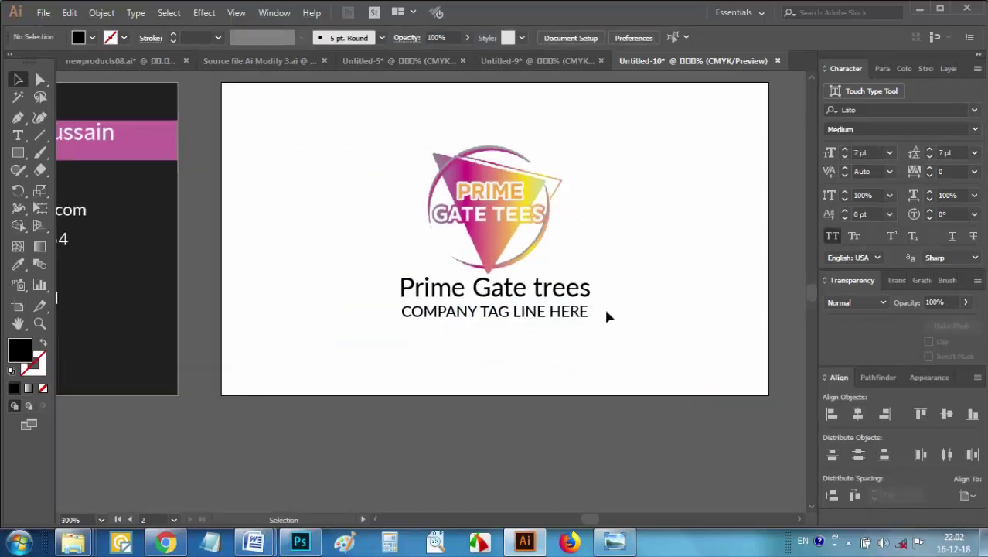
pyautogui.scroll(-1, 606, 316)
pyautogui.scroll(3, 609, 325)
pyautogui.scroll(-5, 607, 255)
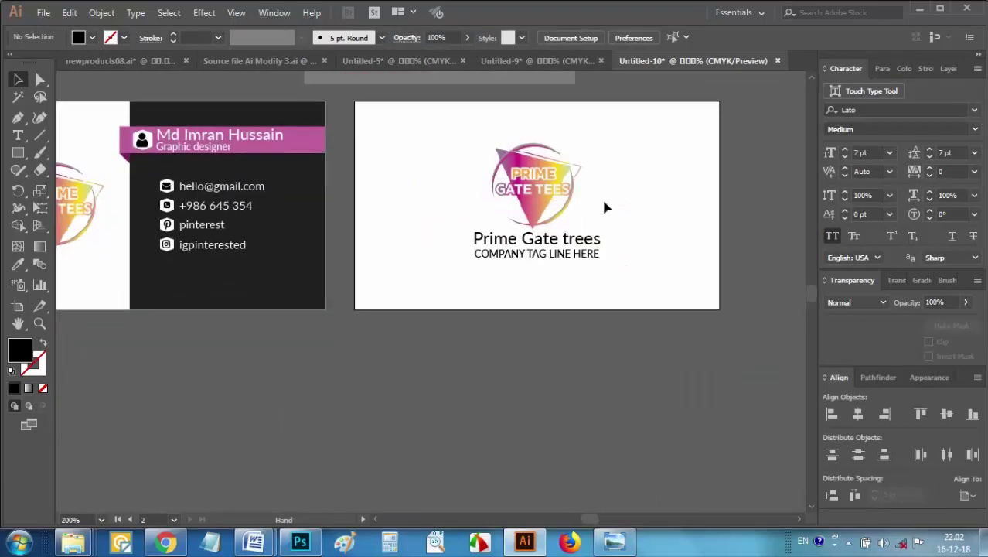
pyautogui.moveTo(287, 280); pyautogui.dragTo(353, 382)
pyautogui.hotkey('ctrl', 'z')
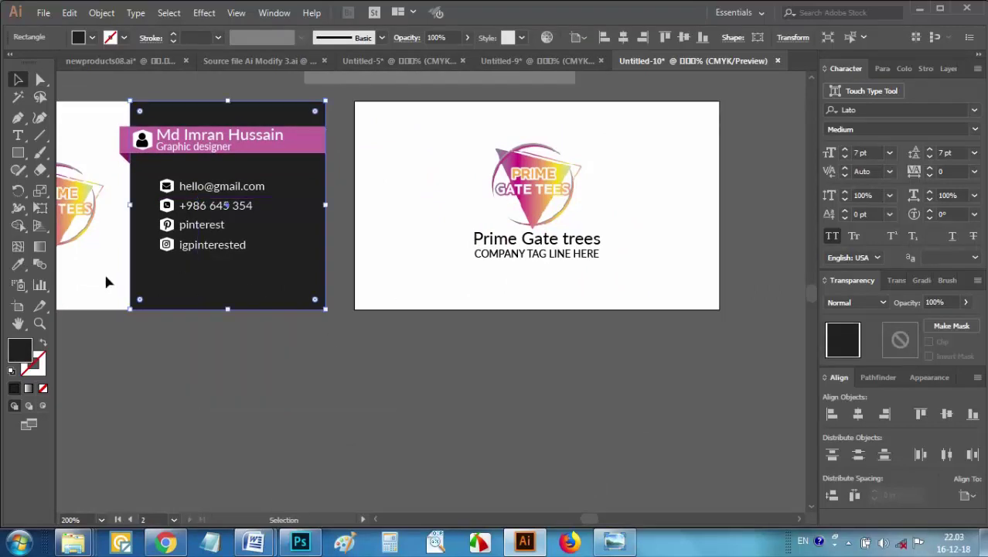
# Step: Draw a full-width dark-filled rectangle band along the bottom of the back card
pyautogui.click(18, 152)
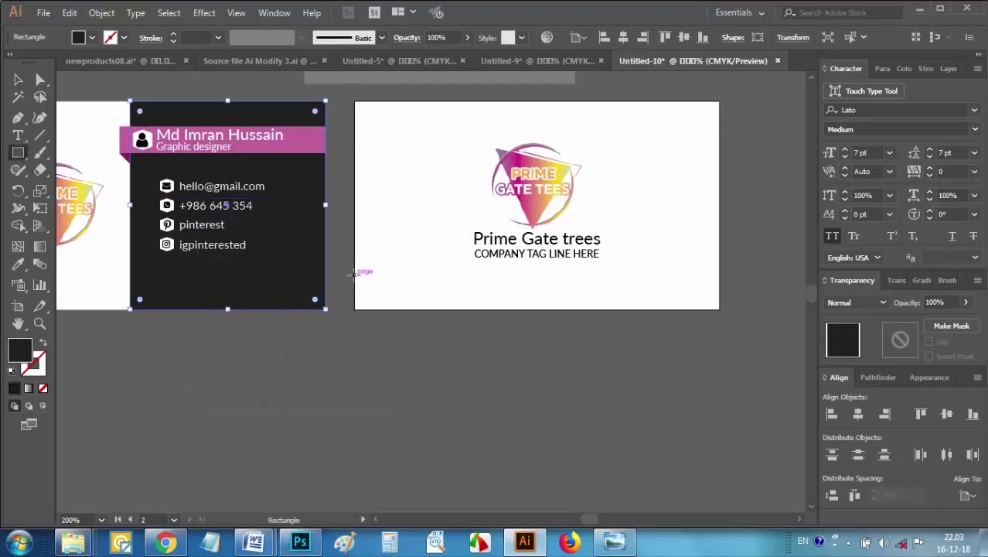
pyautogui.moveTo(353, 273); pyautogui.dragTo(719, 310)
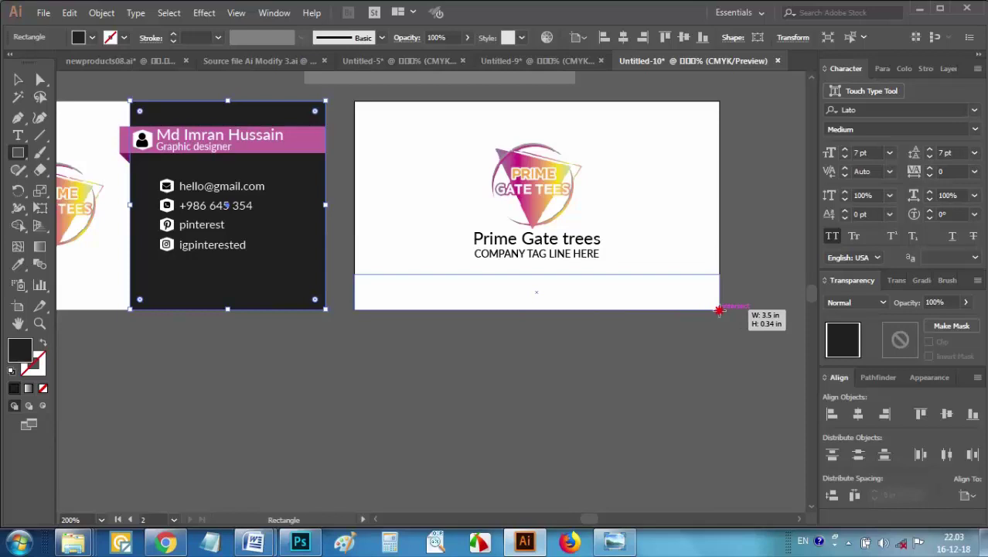
pyautogui.click(18, 79)
pyautogui.click(41, 136)
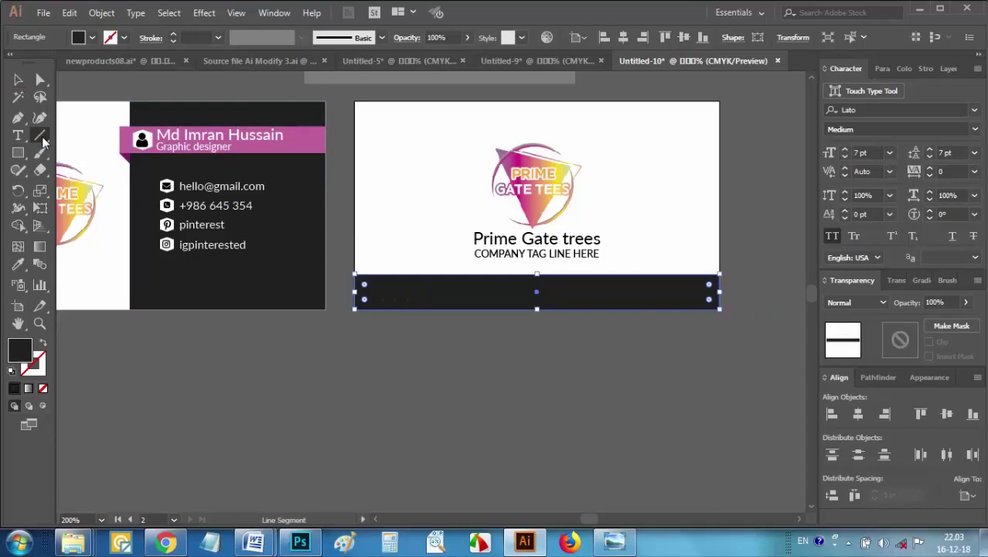
pyautogui.click(18, 80)
pyautogui.click(332, 391)
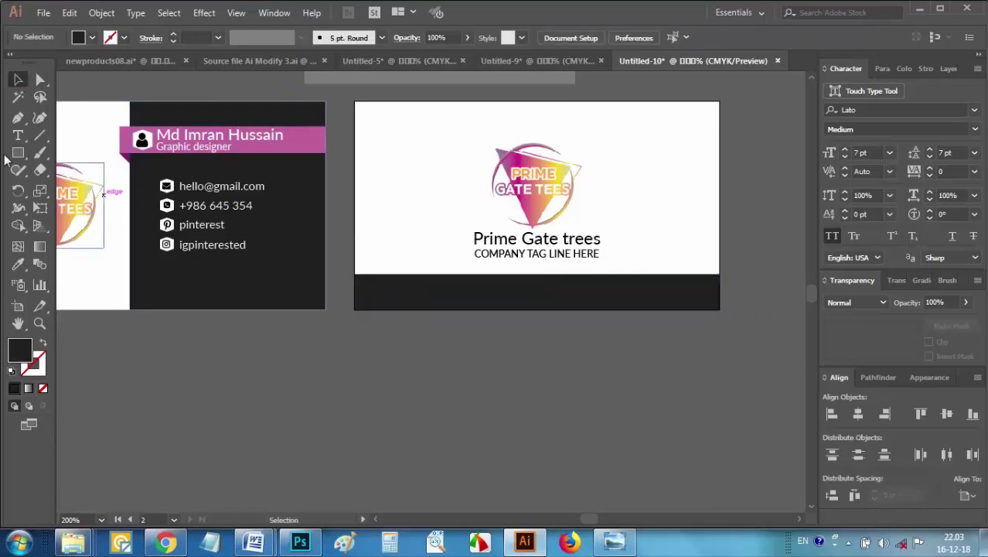
pyautogui.click(41, 136)
# Step: Draw a horizontal line across the top of the dark band with a white 2 pt stroke
pyautogui.moveTo(355, 285)
pyautogui.mouseDown()
pyautogui.moveTo(416, 293)
pyautogui.moveTo(719, 283)
pyautogui.mouseUp()
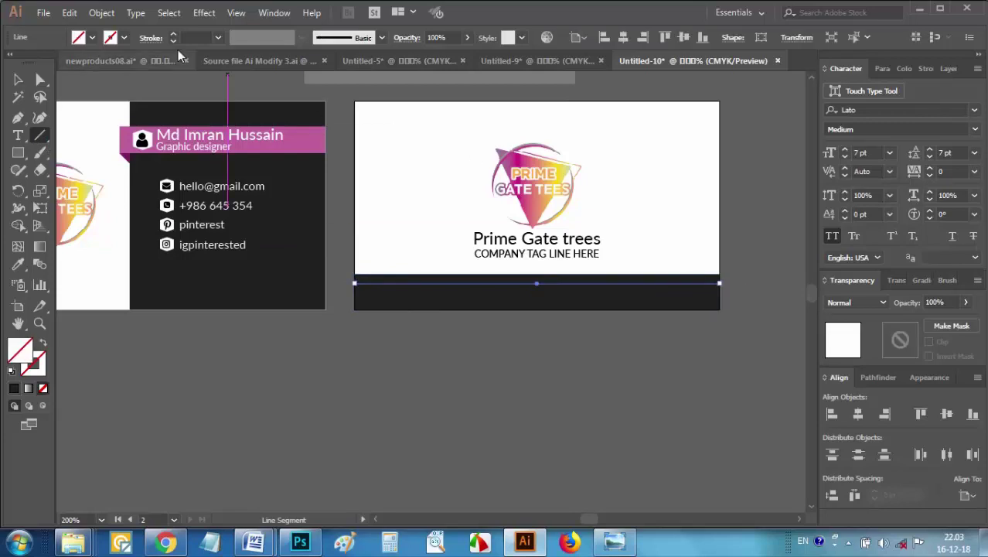
pyautogui.click(124, 37)
pyautogui.click(29, 62)
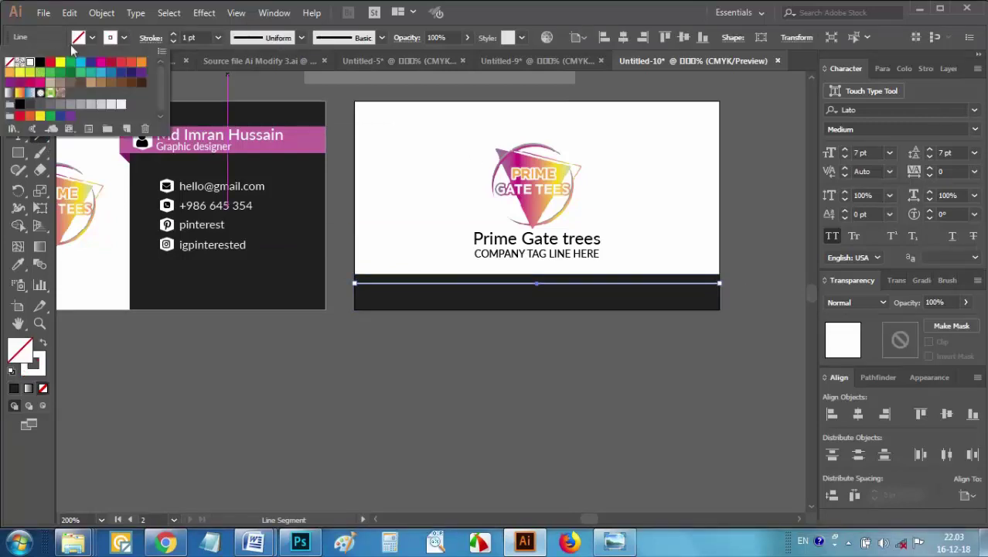
pyautogui.click(174, 35)
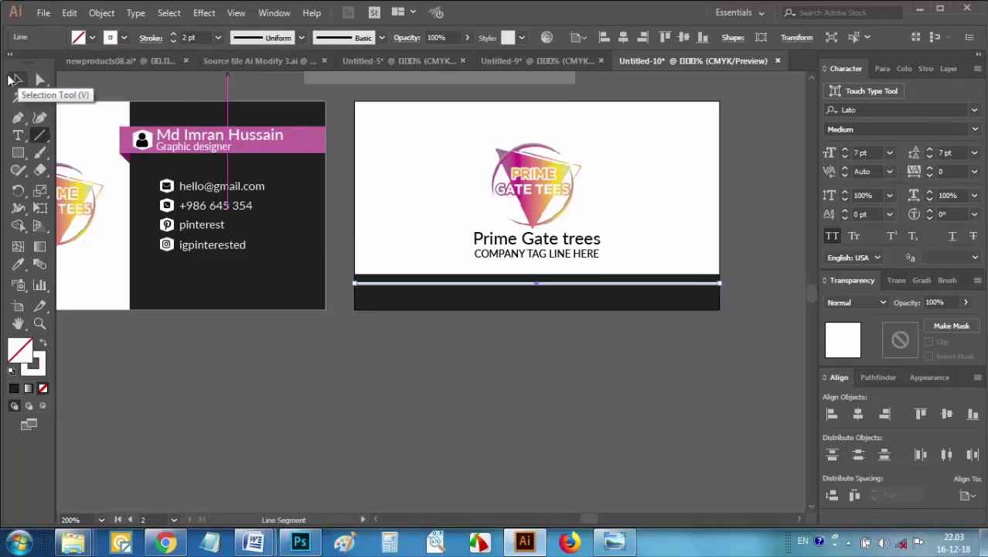
pyautogui.click(14, 79)
pyautogui.click(411, 379)
pyautogui.moveTo(412, 373); pyautogui.dragTo(508, 441)
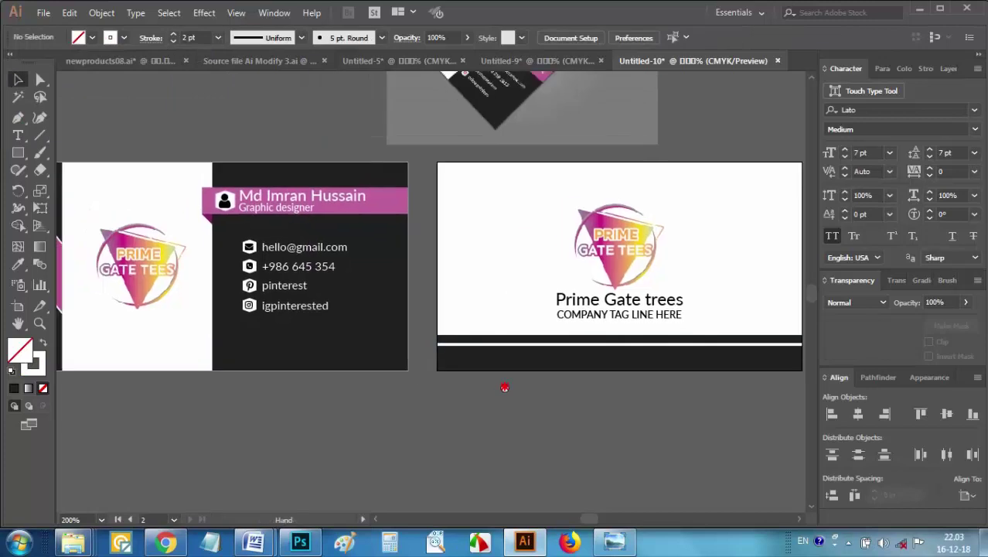
pyautogui.moveTo(439, 317)
pyautogui.mouseDown()
pyautogui.moveTo(468, 334)
pyautogui.moveTo(439, 328)
pyautogui.mouseUp()
# Step: Select and delete the rotated mockup image, then compare against the preview in Photo Viewer
pyautogui.scroll(-1, 471, 336)
pyautogui.moveTo(510, 186); pyautogui.dragTo(438, 169)
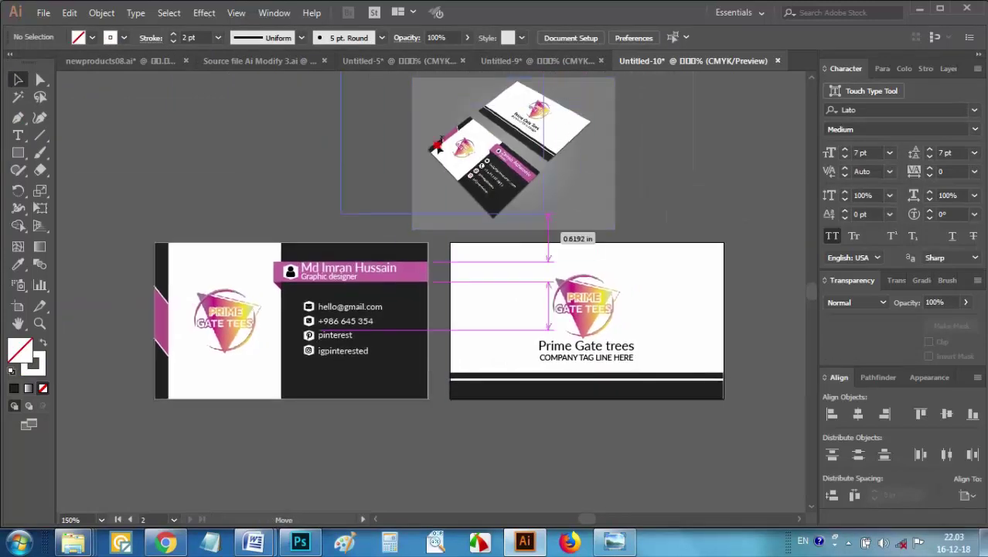
pyautogui.scroll(1, 477, 274)
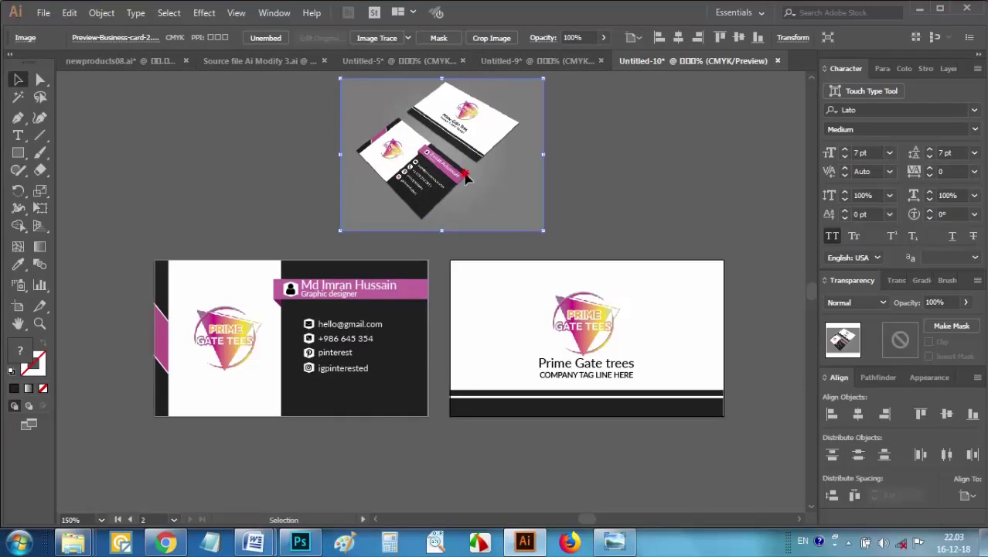
pyautogui.press('Delete')
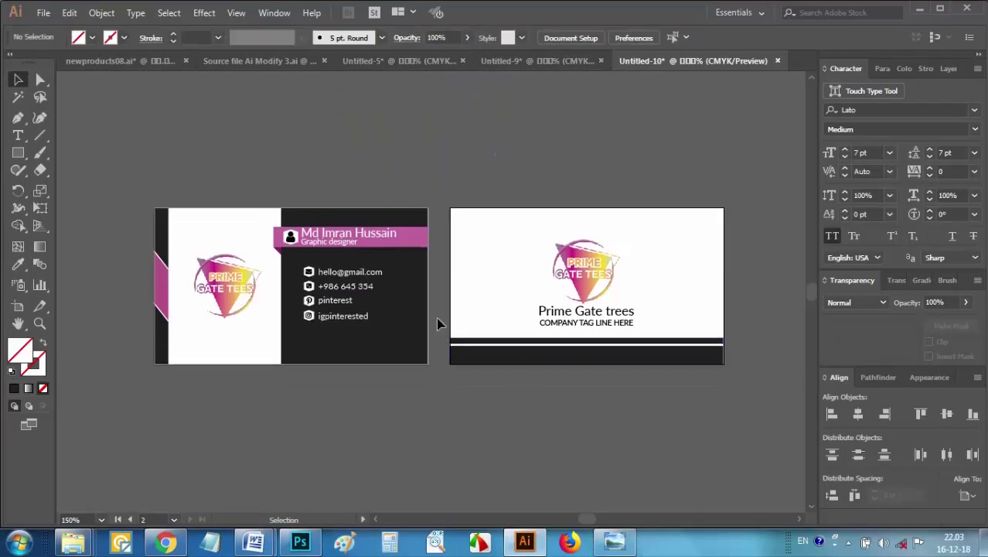
pyautogui.scroll(1, 433, 319)
pyautogui.hscroll(-1, 431, 318)
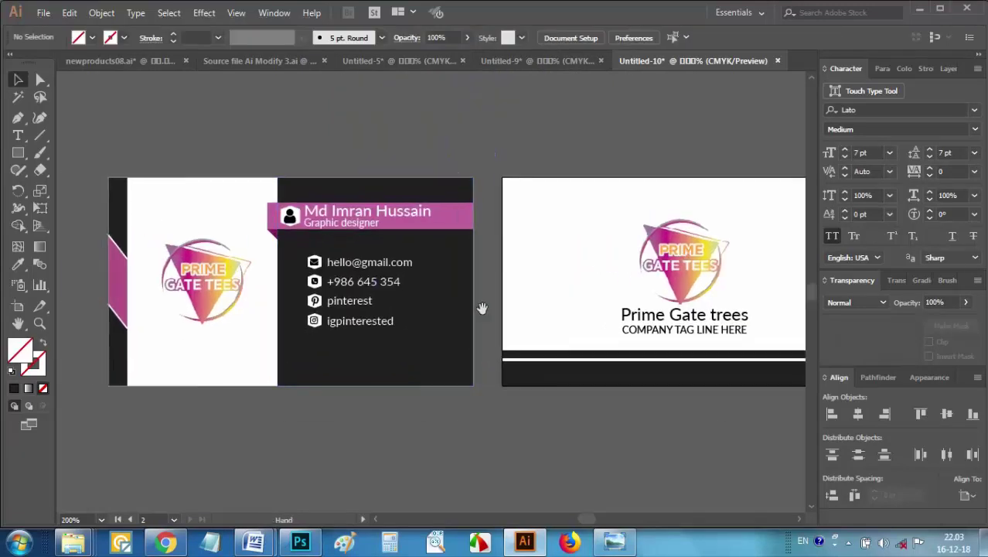
pyautogui.hscroll(1, 470, 311)
pyautogui.hscroll(1, 469, 327)
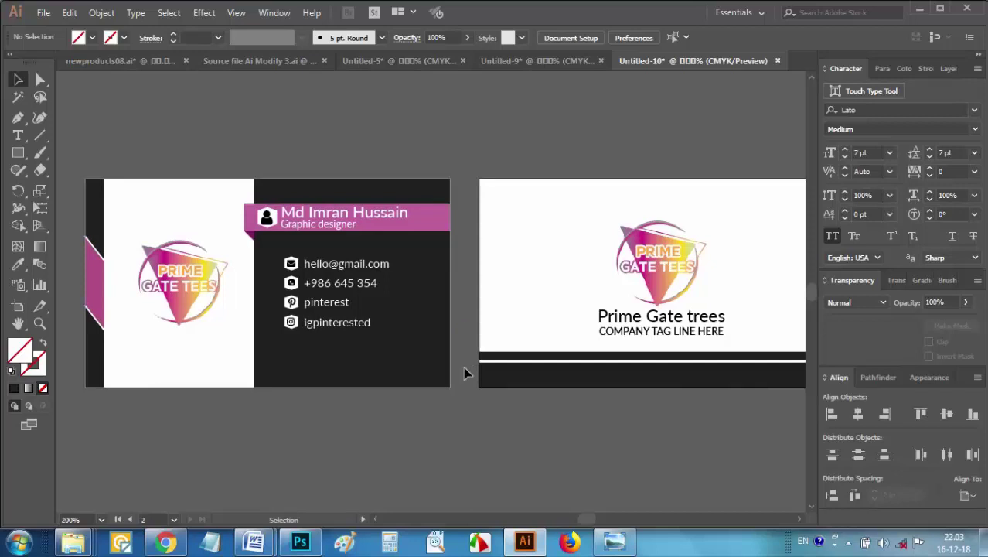
pyautogui.click(613, 543)
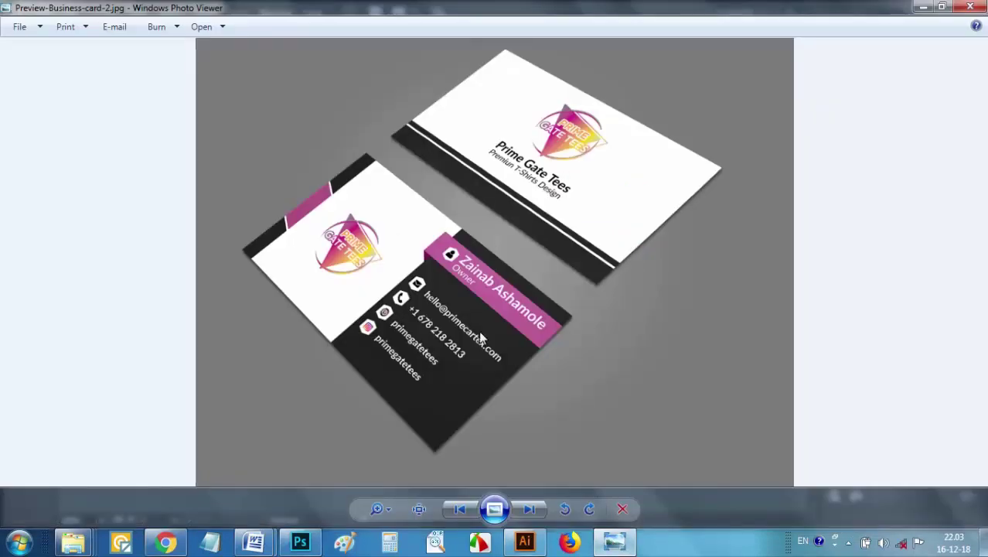
pyautogui.click(525, 541)
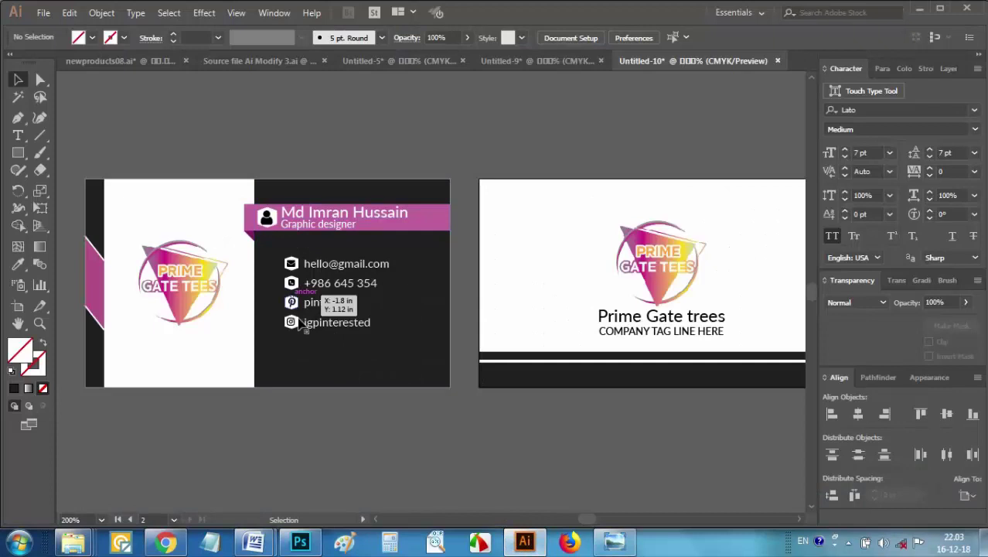
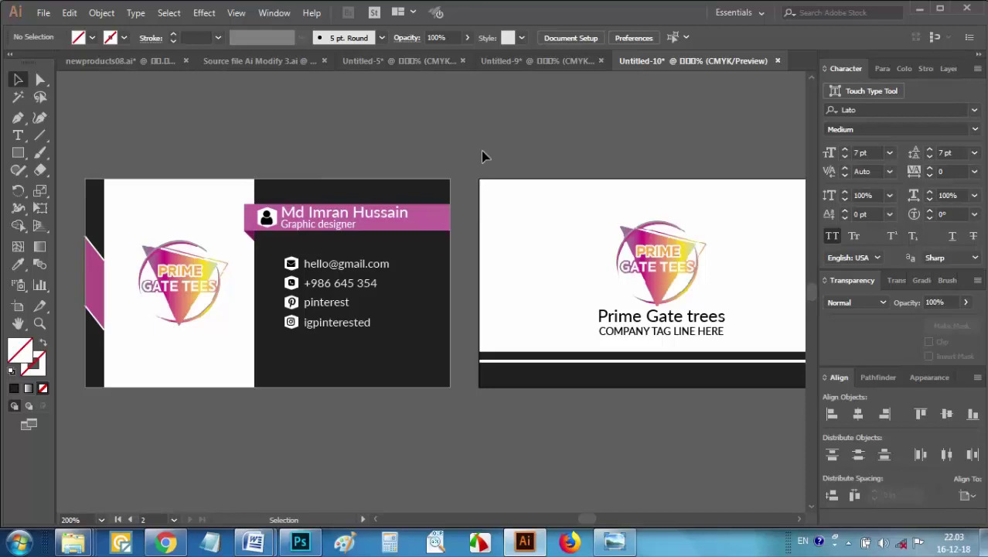
# Step: Select the email, phone, Pinterest and Instagram icons on the card's dark side
pyautogui.scroll(-1, 346, 238)
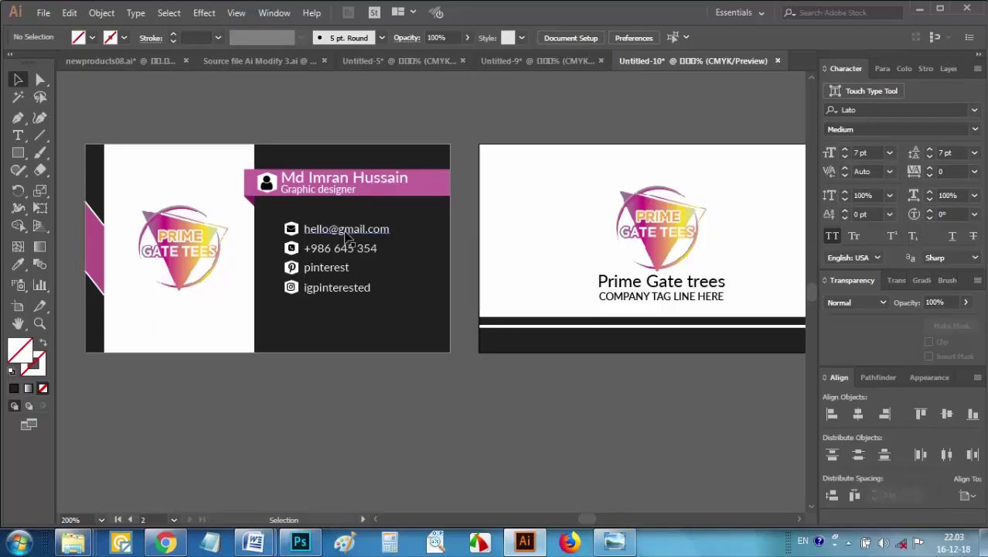
pyautogui.scroll(1, 317, 232)
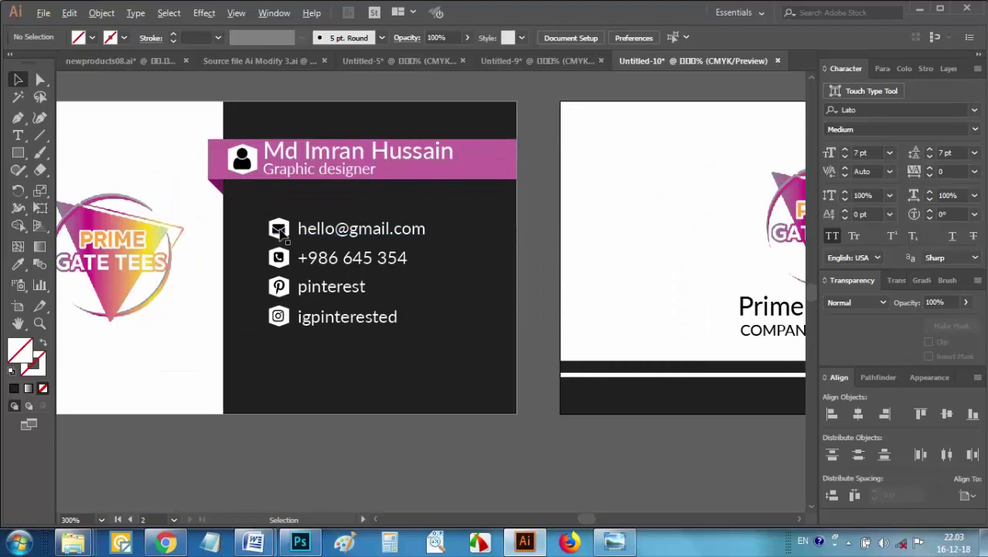
pyautogui.scroll(1, 281, 232)
pyautogui.click(282, 230)
pyautogui.scroll(1, 282, 232)
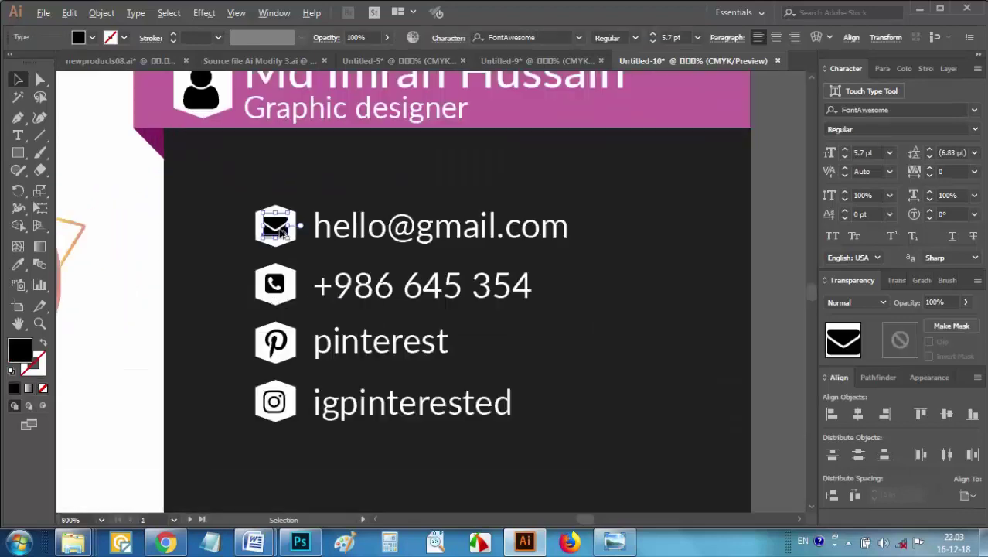
pyautogui.scroll(1, 278, 232)
pyautogui.keyDown('shift'); pyautogui.click(275, 249); pyautogui.keyUp('shift')
pyautogui.scroll(-1, 280, 304)
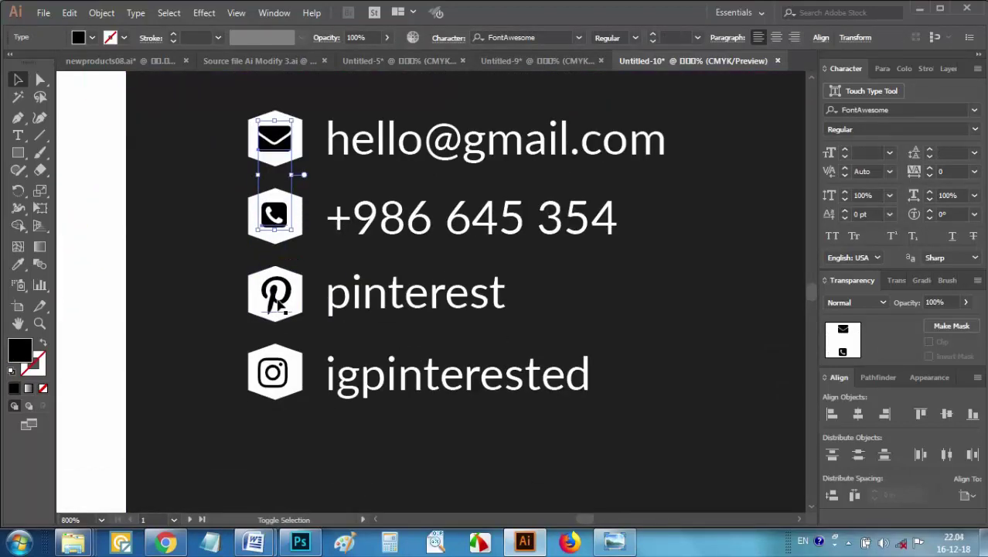
pyautogui.keyDown('shift'); pyautogui.click(275, 293); pyautogui.keyUp('shift')
pyautogui.keyDown('shift'); pyautogui.click(275, 371); pyautogui.keyUp('shift')
# Step: Apply Create Outlines to the four selected icons, then deselect them
pyautogui.rightClick(276, 357)
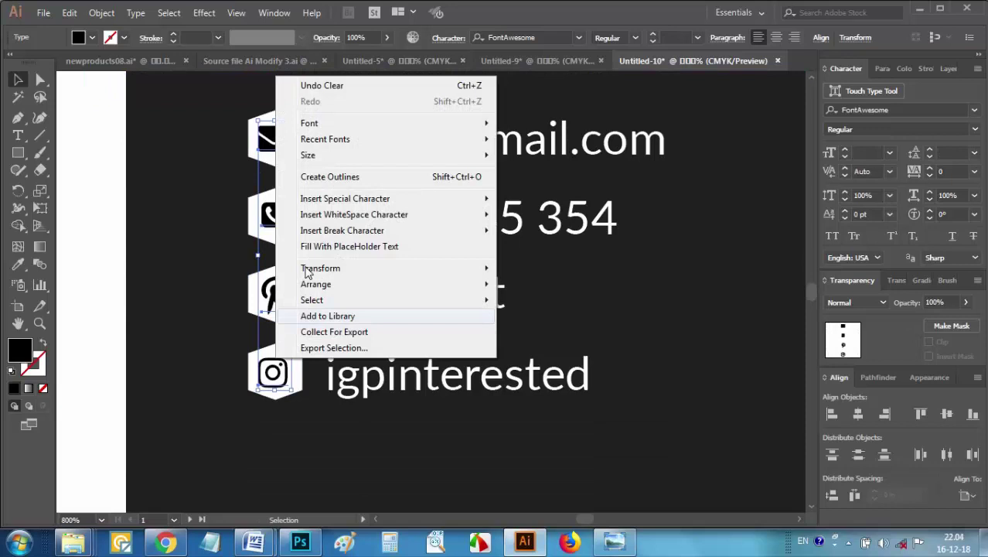
pyautogui.click(330, 177)
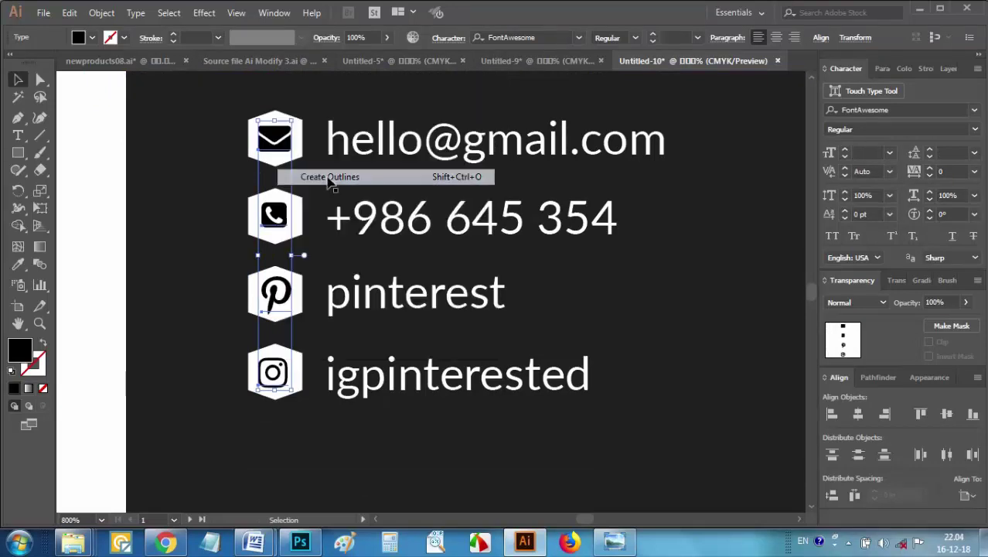
pyautogui.scroll(-2, 271, 221)
pyautogui.scroll(-2, 271, 220)
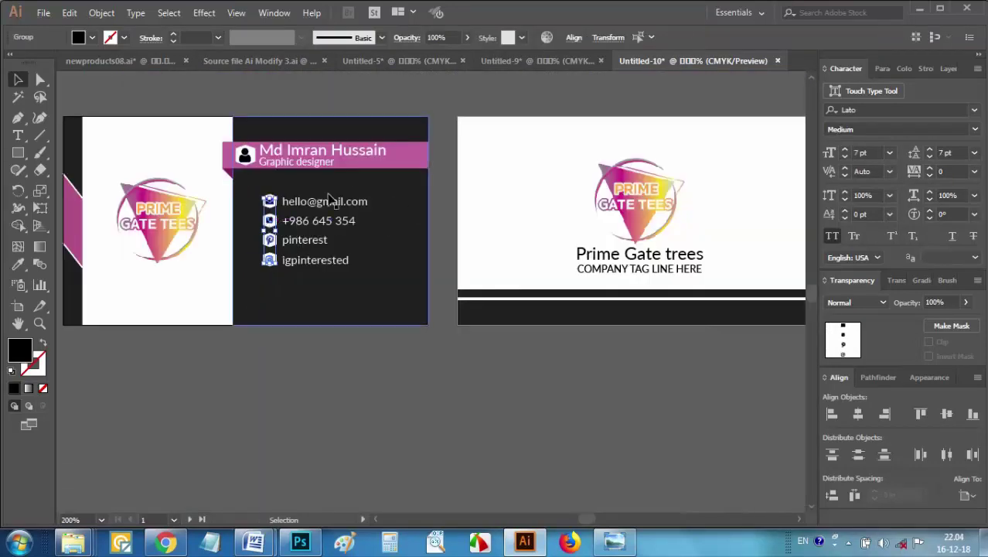
pyautogui.click(397, 88)
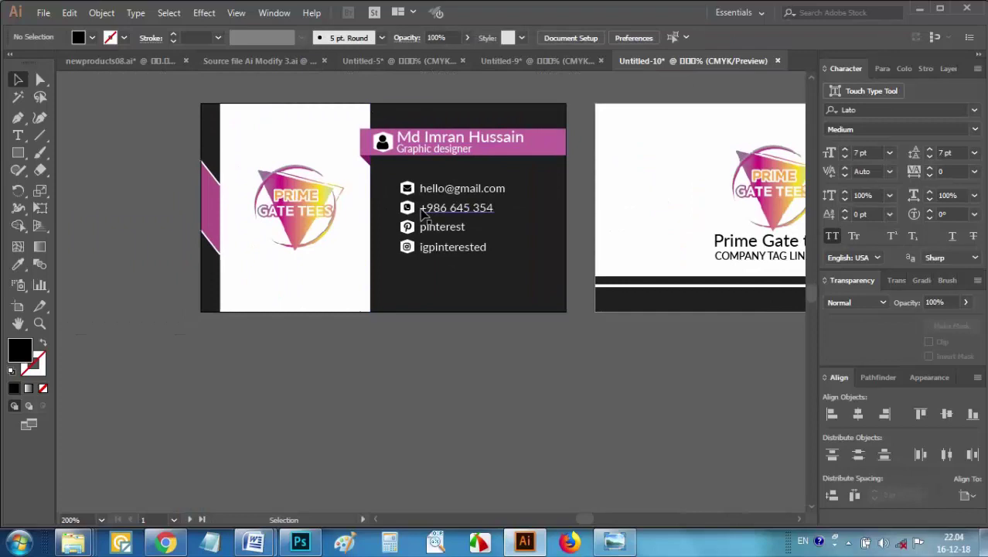
pyautogui.scroll(2, 391, 105)
pyautogui.scroll(2, 395, 218)
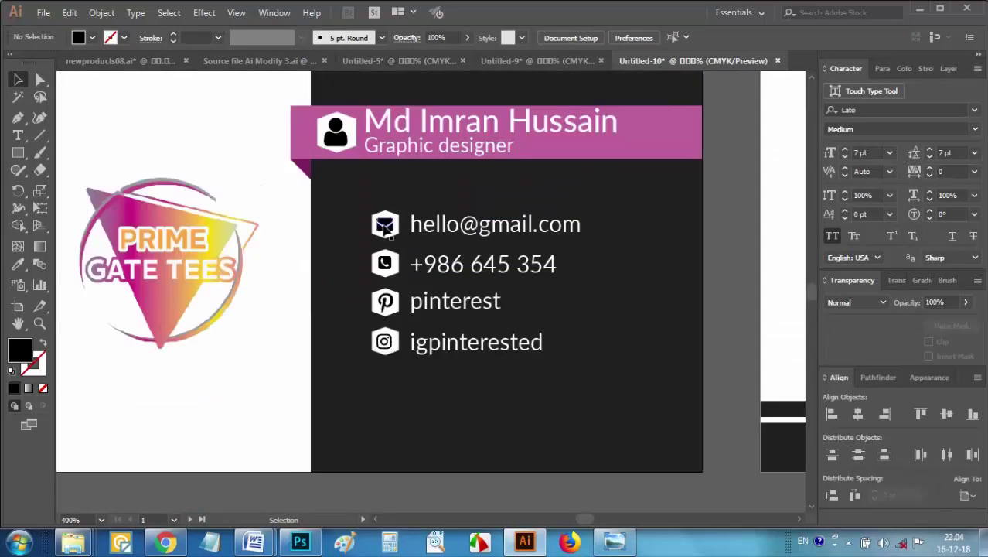
pyautogui.moveTo(393, 220)
pyautogui.mouseDown()
pyautogui.moveTo(404, 235)
pyautogui.moveTo(392, 225)
pyautogui.moveTo(390, 243)
pyautogui.mouseUp()
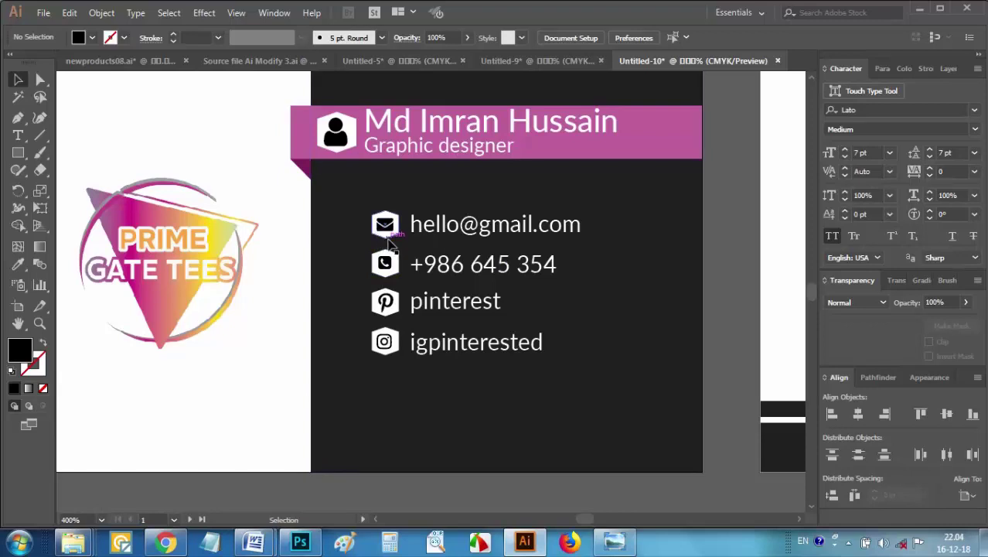
pyautogui.click(436, 232)
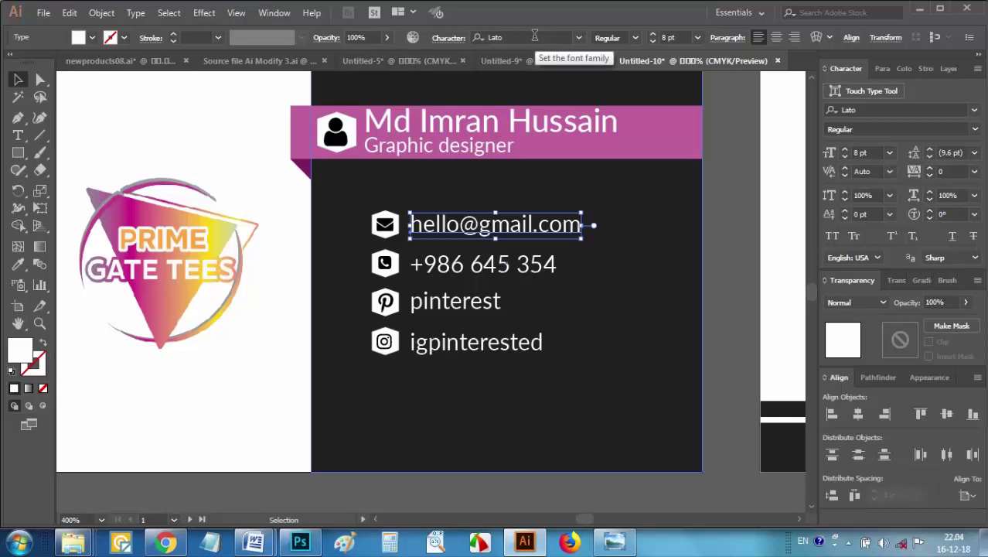
pyautogui.click(725, 250)
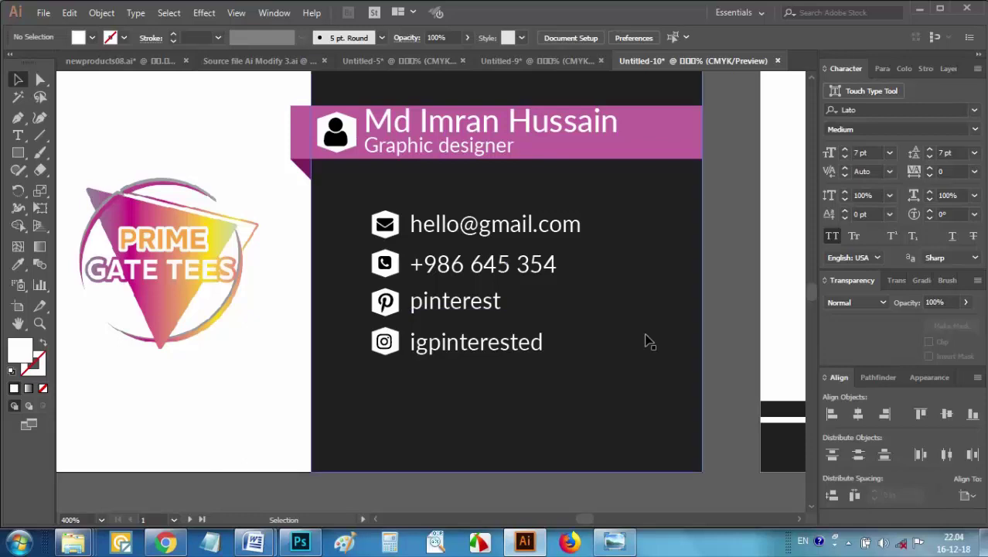
pyautogui.click(730, 323)
pyautogui.scroll(2, 725, 323)
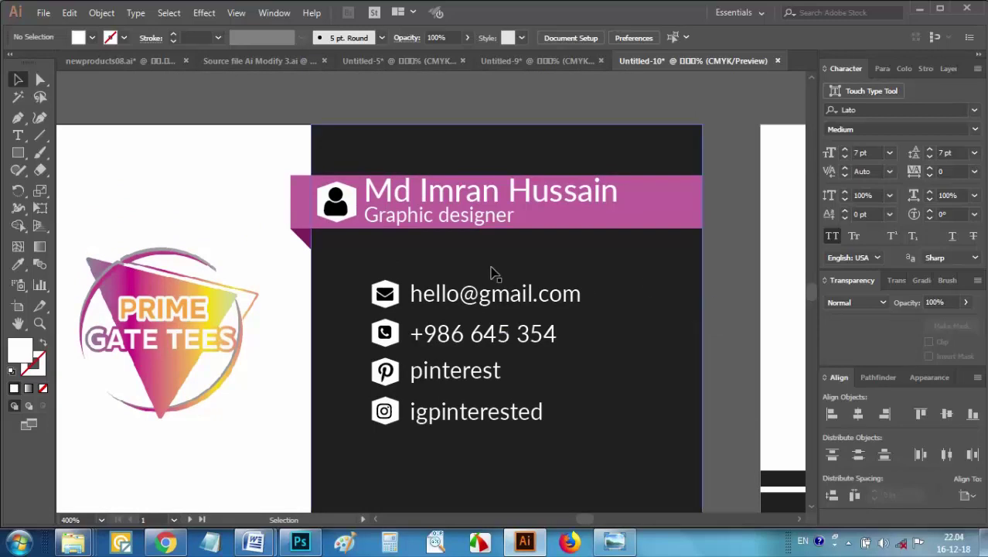
pyautogui.click(709, 284)
pyautogui.click(493, 294)
pyautogui.keyDown('shift'); pyautogui.click(475, 335); pyautogui.keyUp('shift')
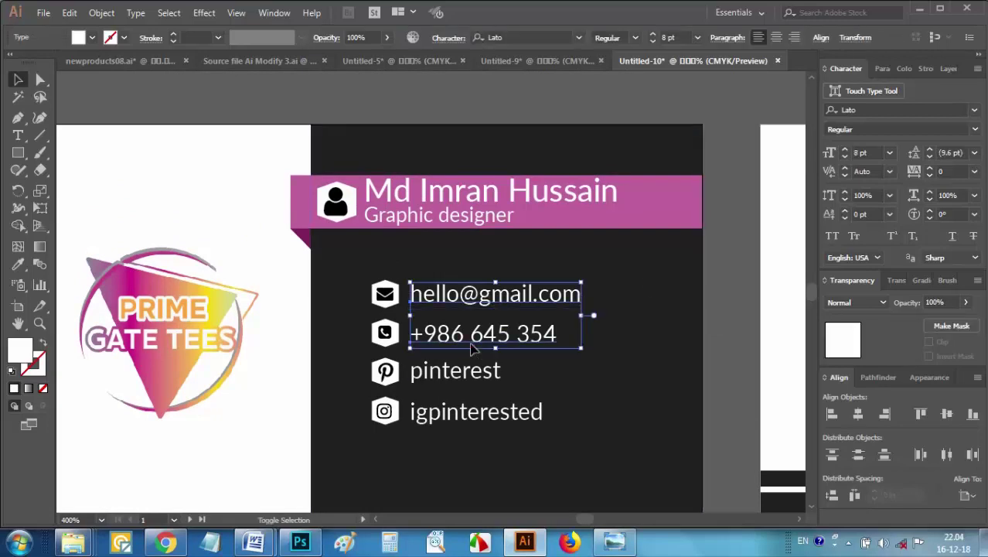
pyautogui.keyDown('shift'); pyautogui.click(468, 372); pyautogui.keyUp('shift')
pyautogui.keyDown('shift'); pyautogui.click(474, 410); pyautogui.keyUp('shift')
pyautogui.rightClick(473, 411)
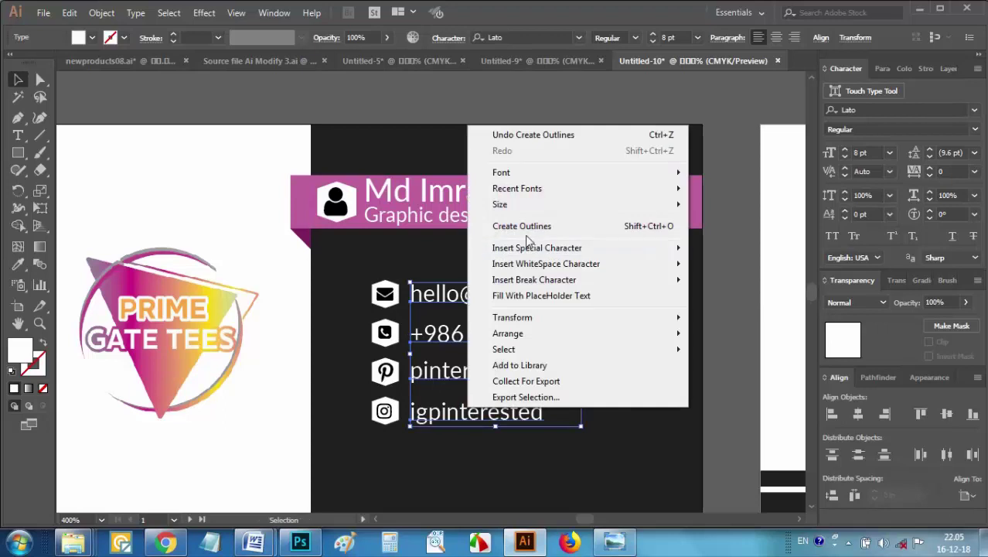
pyautogui.click(507, 225)
# Step: Convert the name and job title text to outlines
pyautogui.click(498, 202)
pyautogui.rightClick(470, 199)
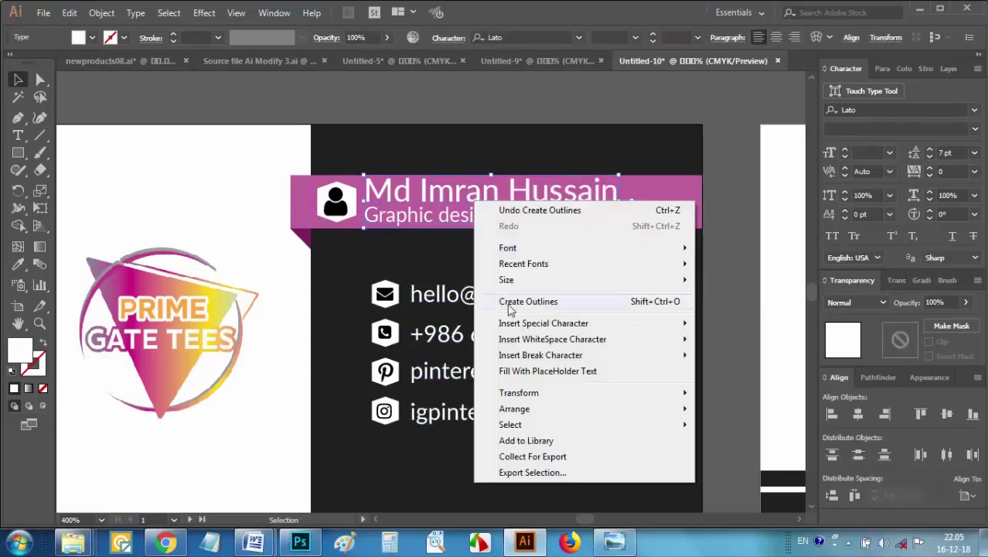
pyautogui.click(623, 301)
pyautogui.click(630, 317)
# Step: Convert the person icon in the header to outlines
pyautogui.click(336, 201)
pyautogui.rightClick(337, 203)
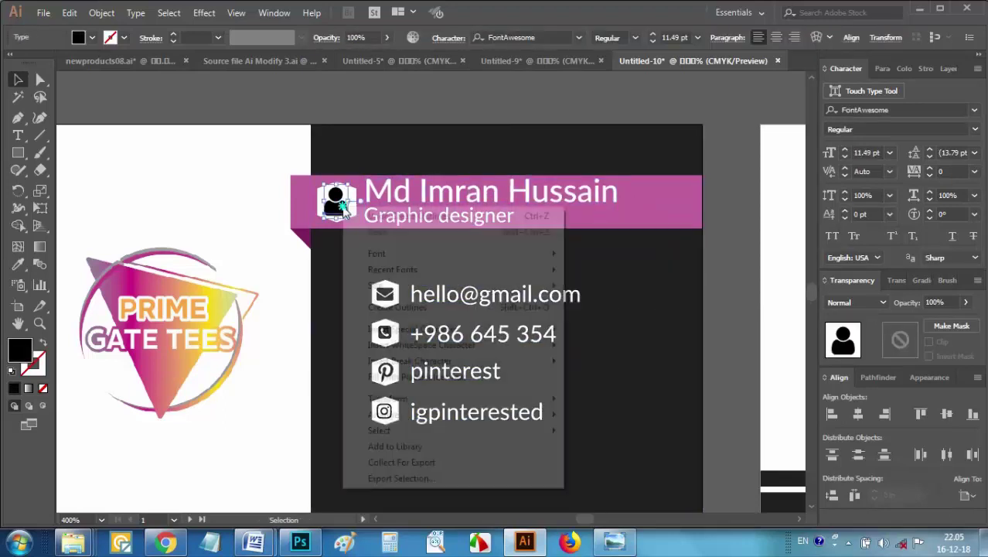
pyautogui.click(379, 307)
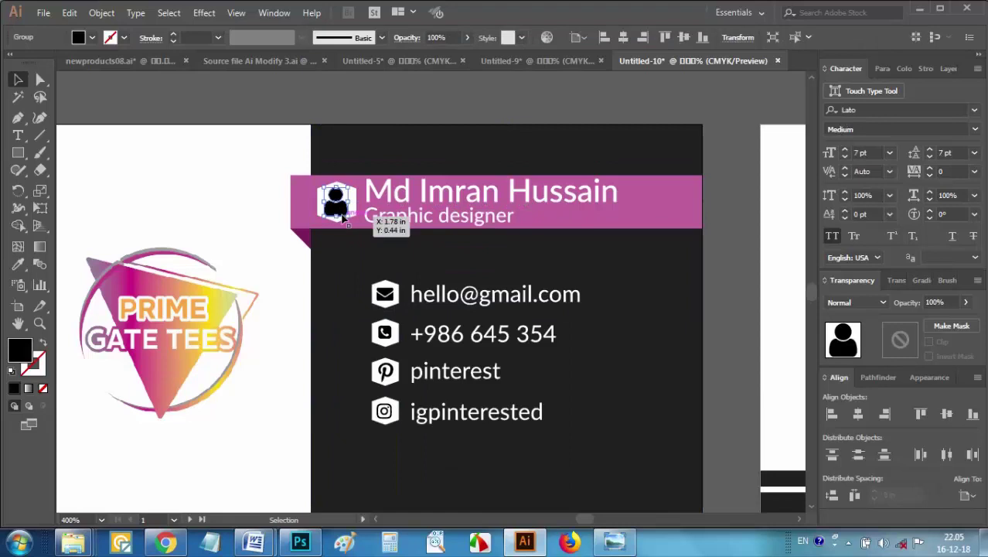
pyautogui.scroll(-3, 342, 216)
pyautogui.click(272, 267)
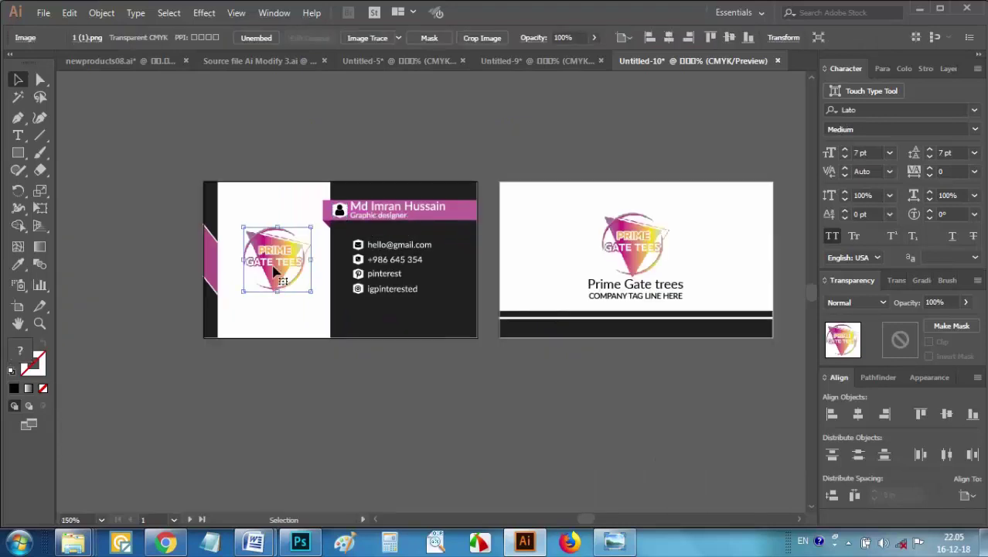
# Step: Switch to the Direct Selection tool with the A shortcut
pyautogui.scroll(1, 275, 271)
pyautogui.scroll(-1, 309, 305)
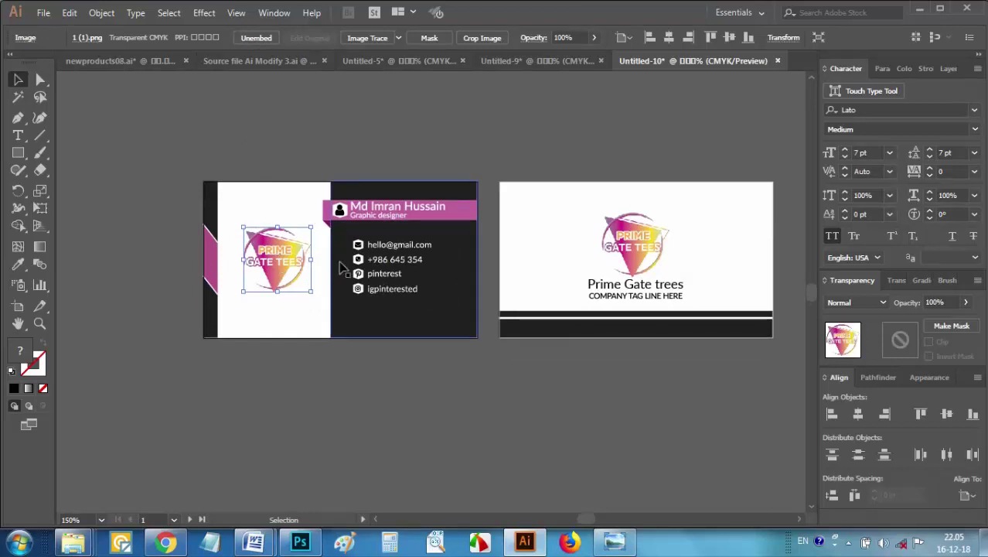
pyautogui.press('a')
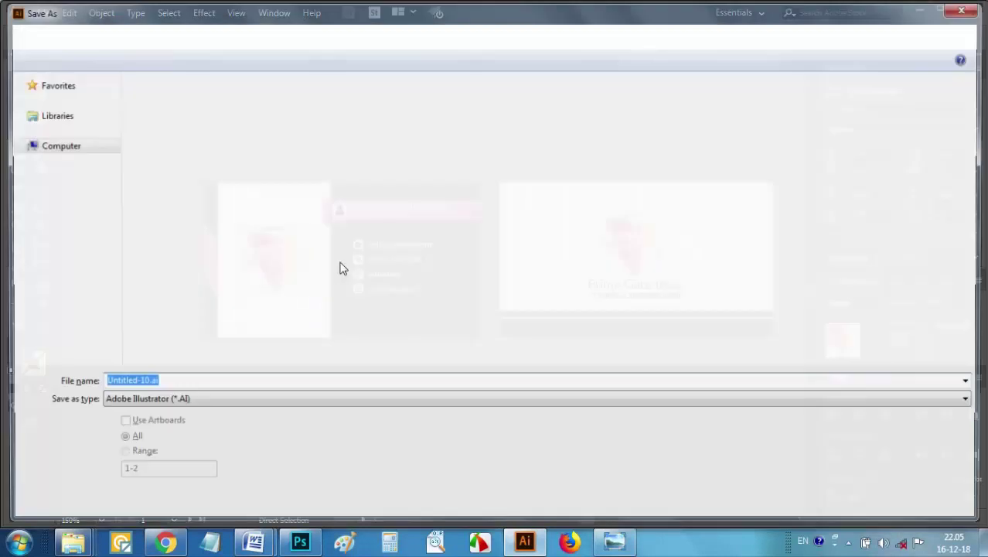
# Step: Set the save format to Adobe PDF and the Desktop folder, then cancel the Save As dialog
pyautogui.click(155, 401)
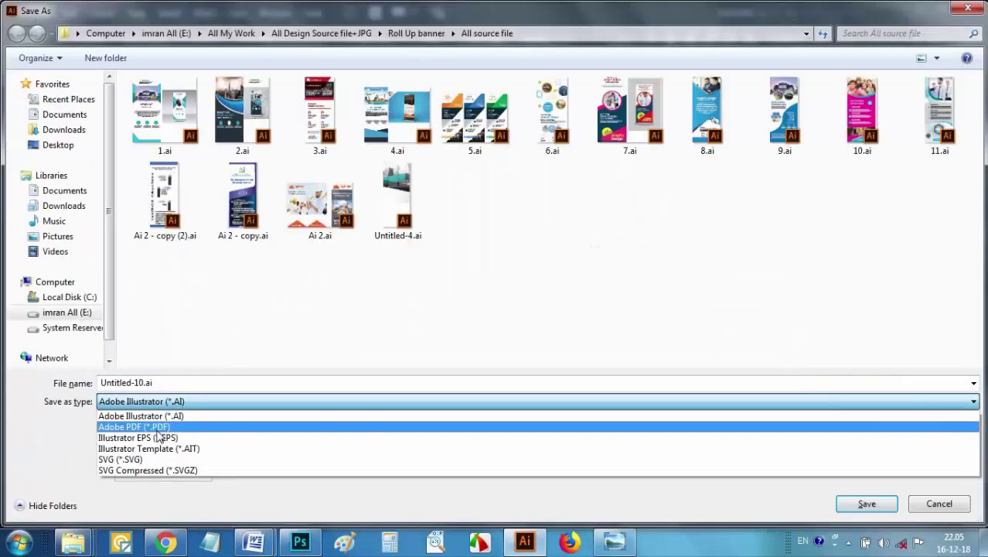
pyautogui.click(158, 427)
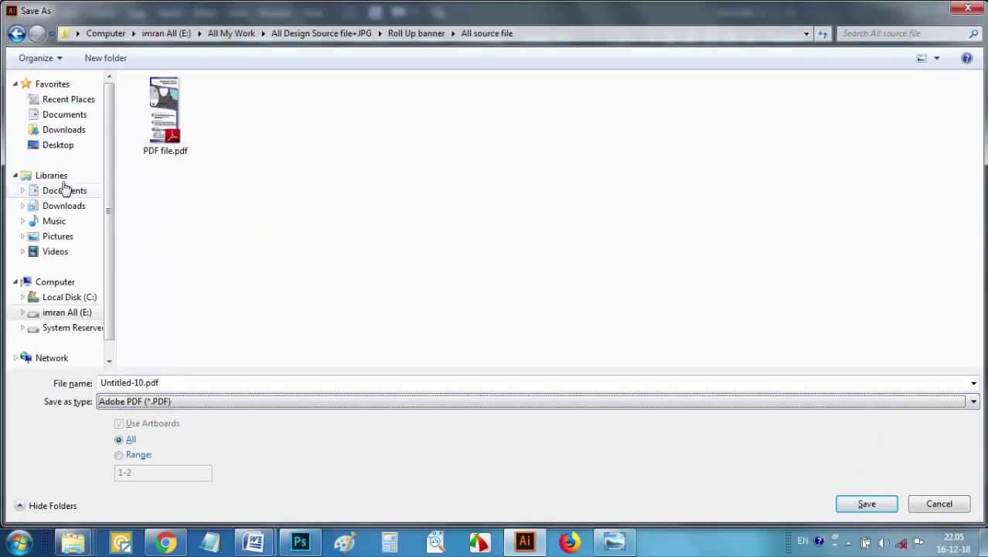
pyautogui.click(60, 146)
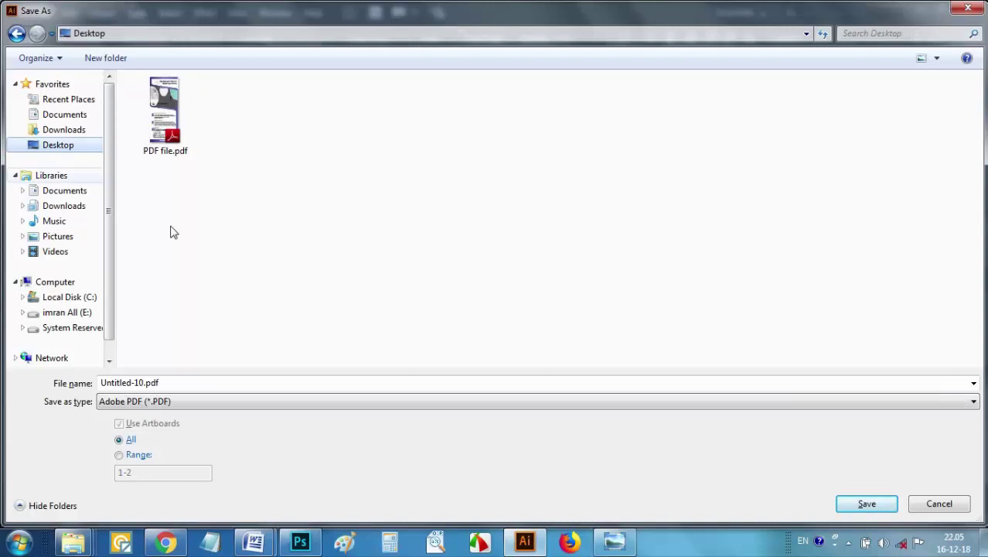
pyautogui.click(940, 503)
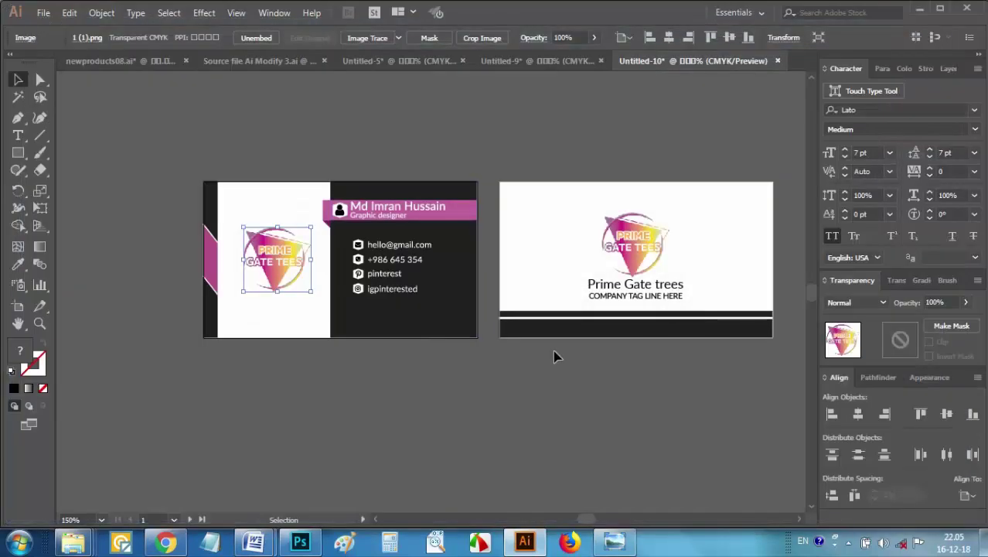